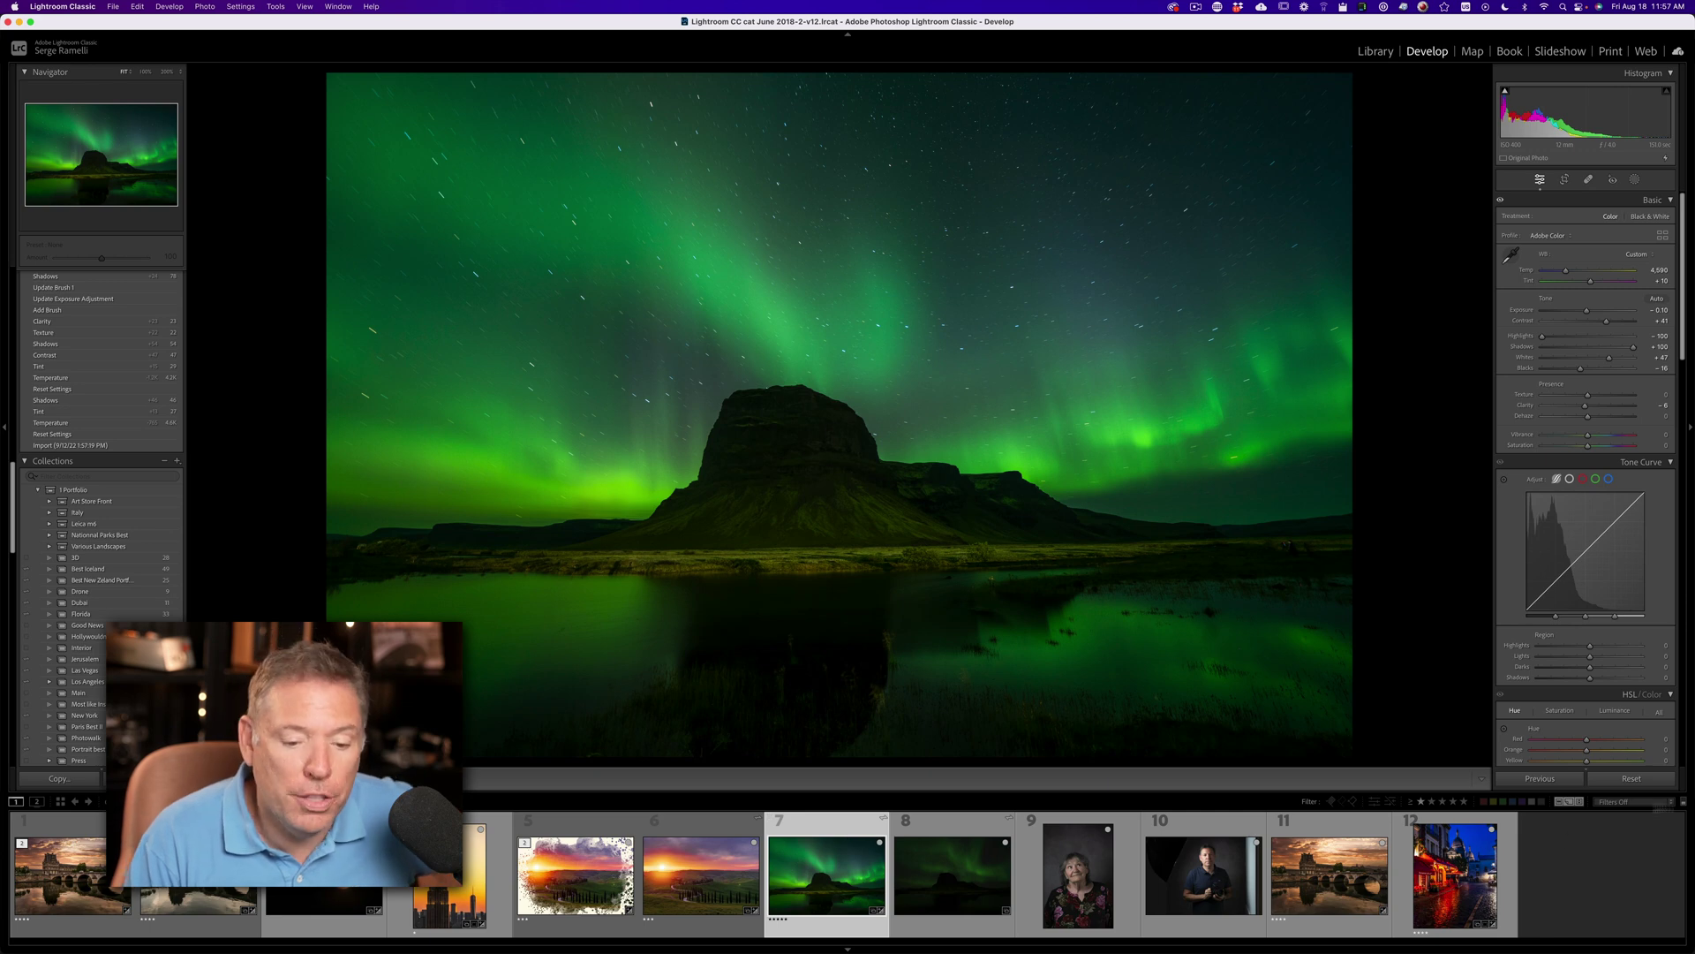
Step: Reset the long exposure's develop settings to defaults and compare it with the darker short exposure
click(1635, 783)
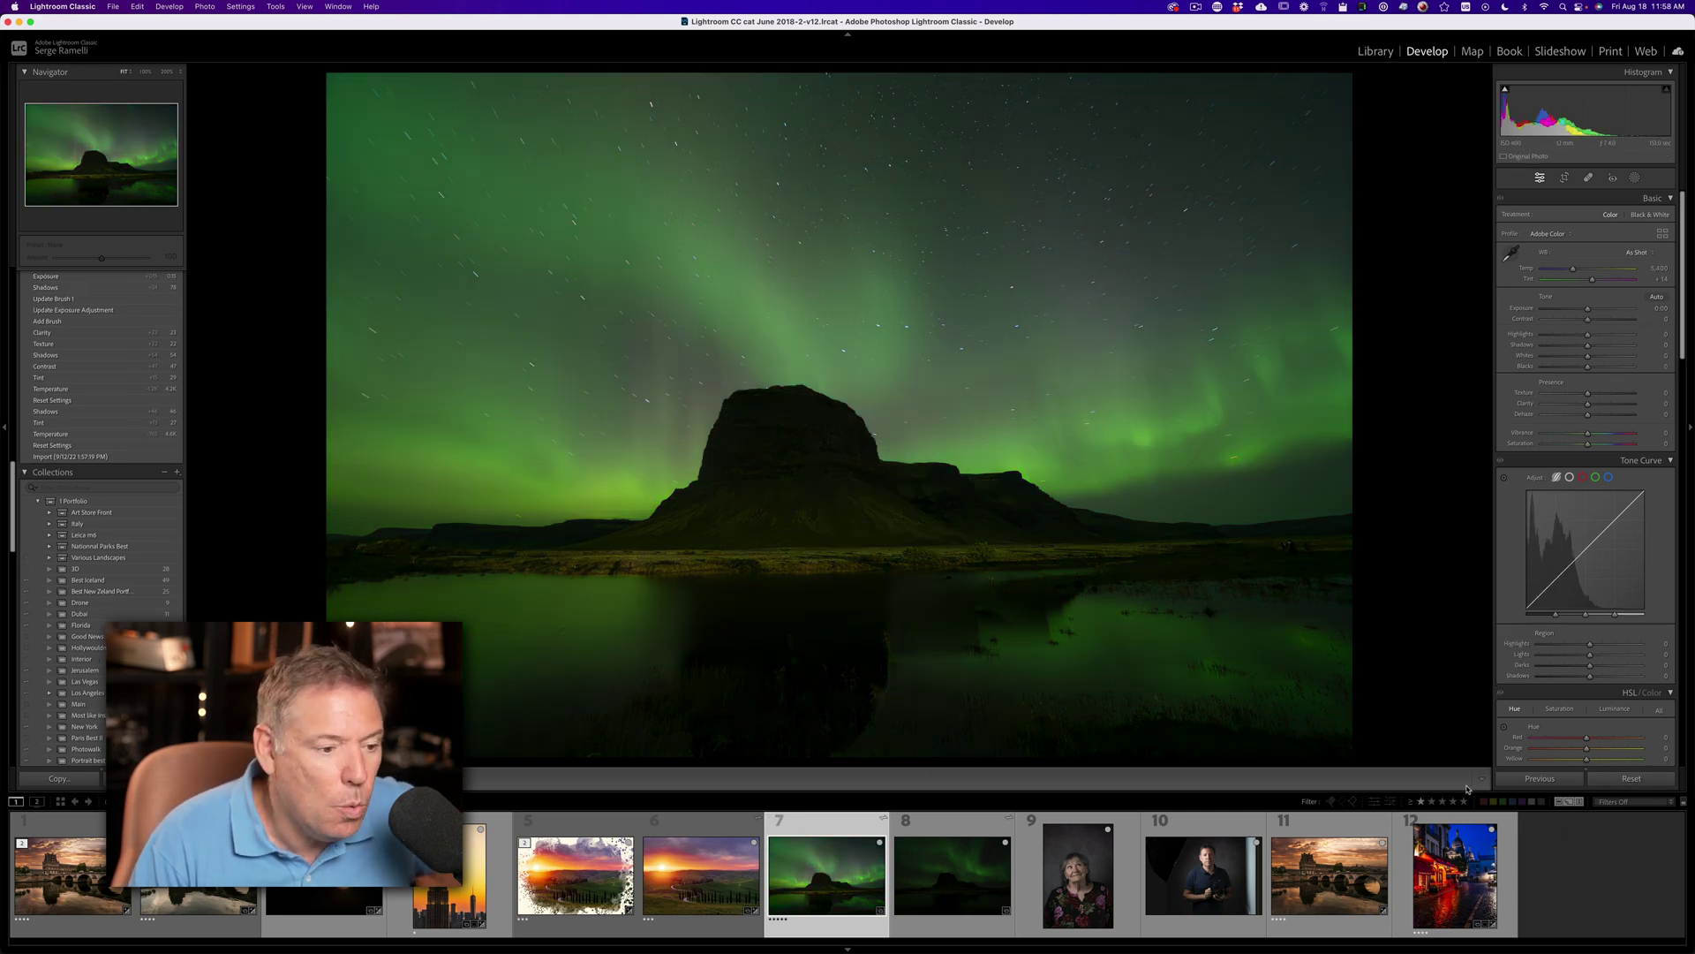
click(951, 874)
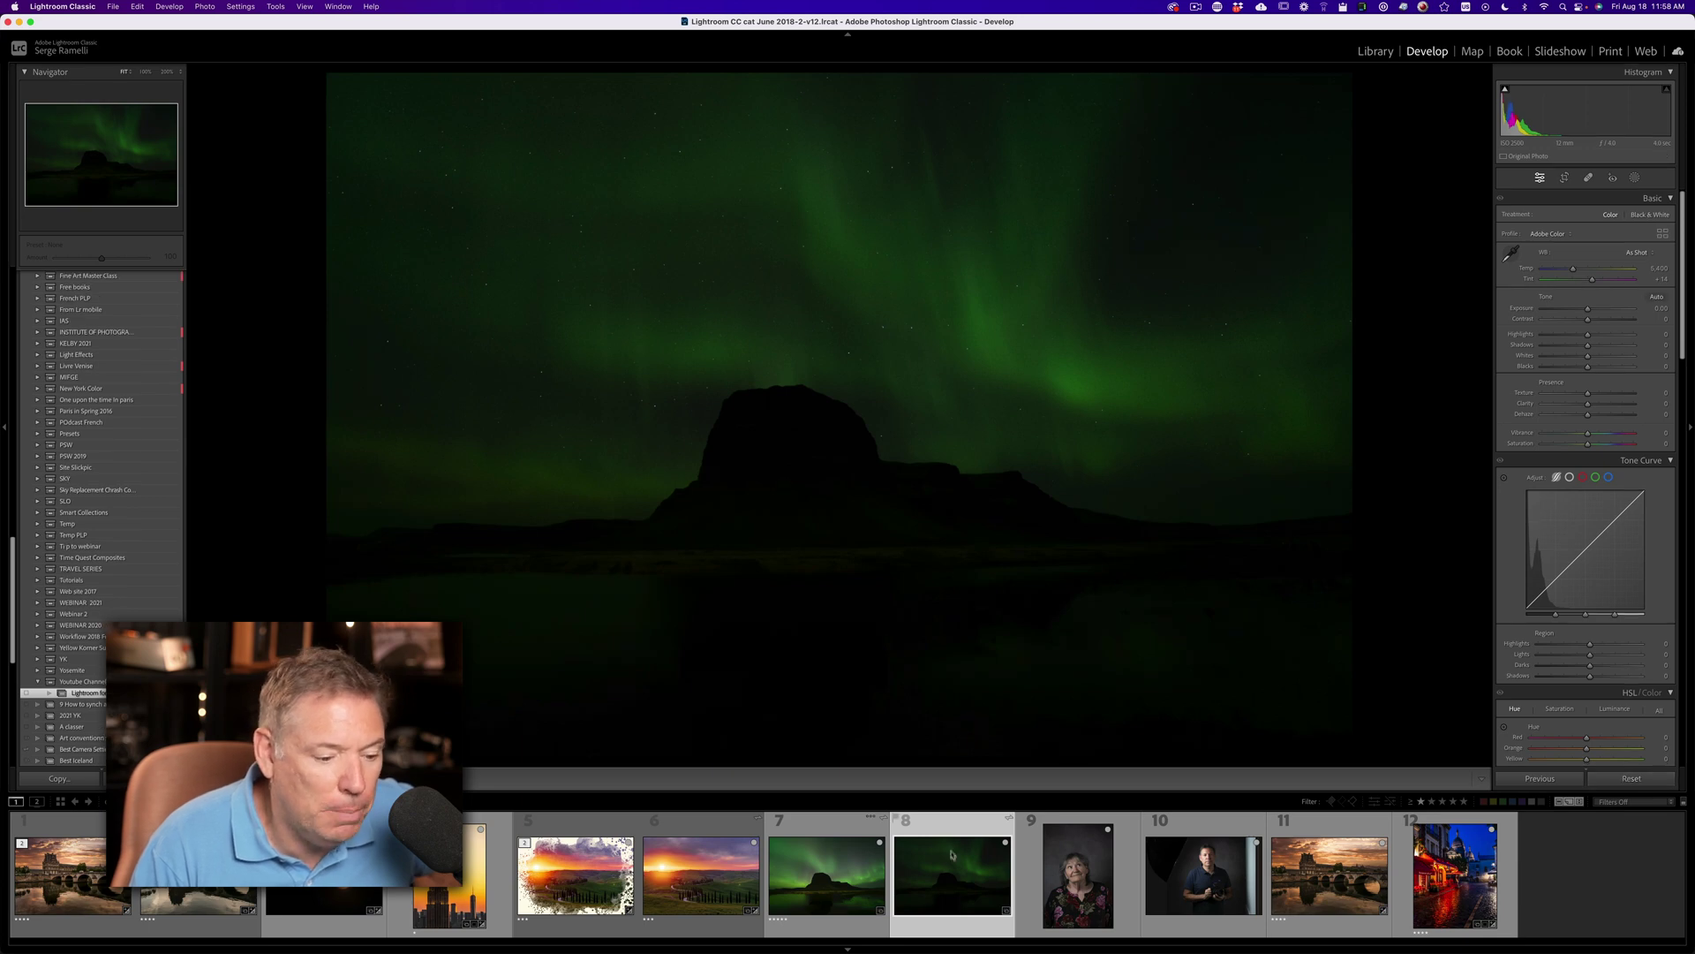
click(839, 827)
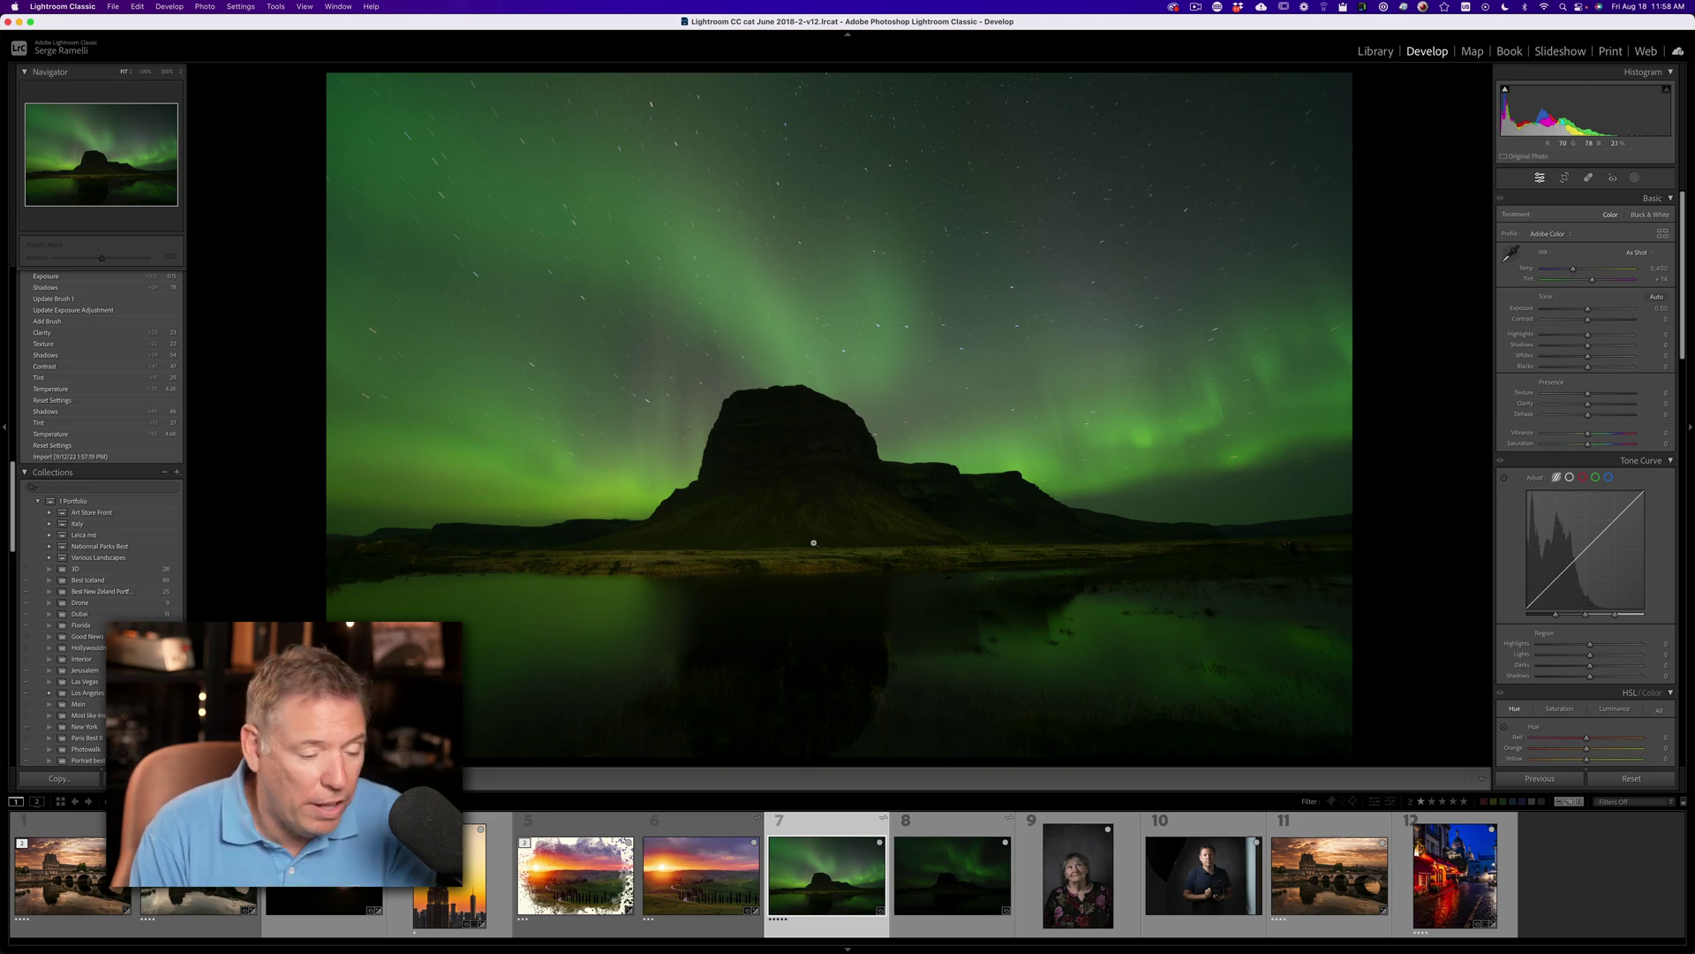
Step: Inspect the mountain at 200% zoom, then return to the full-frame view
scroll(795, 429, up, 5)
scroll(795, 430, down, 5)
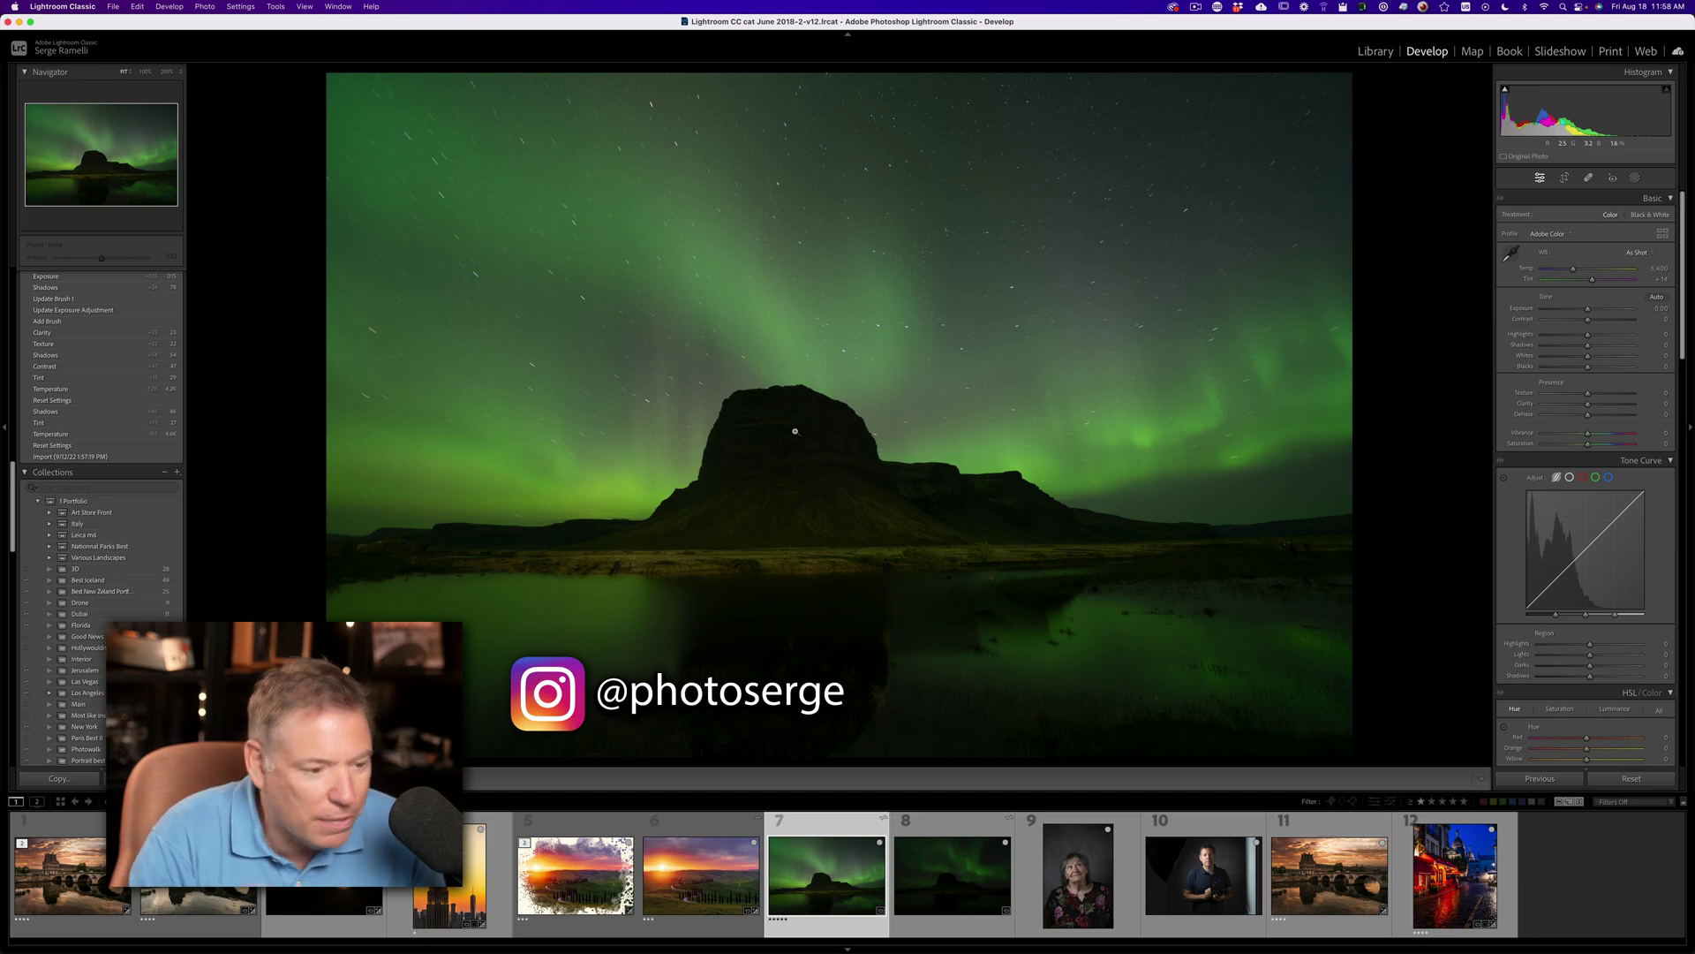
click(795, 431)
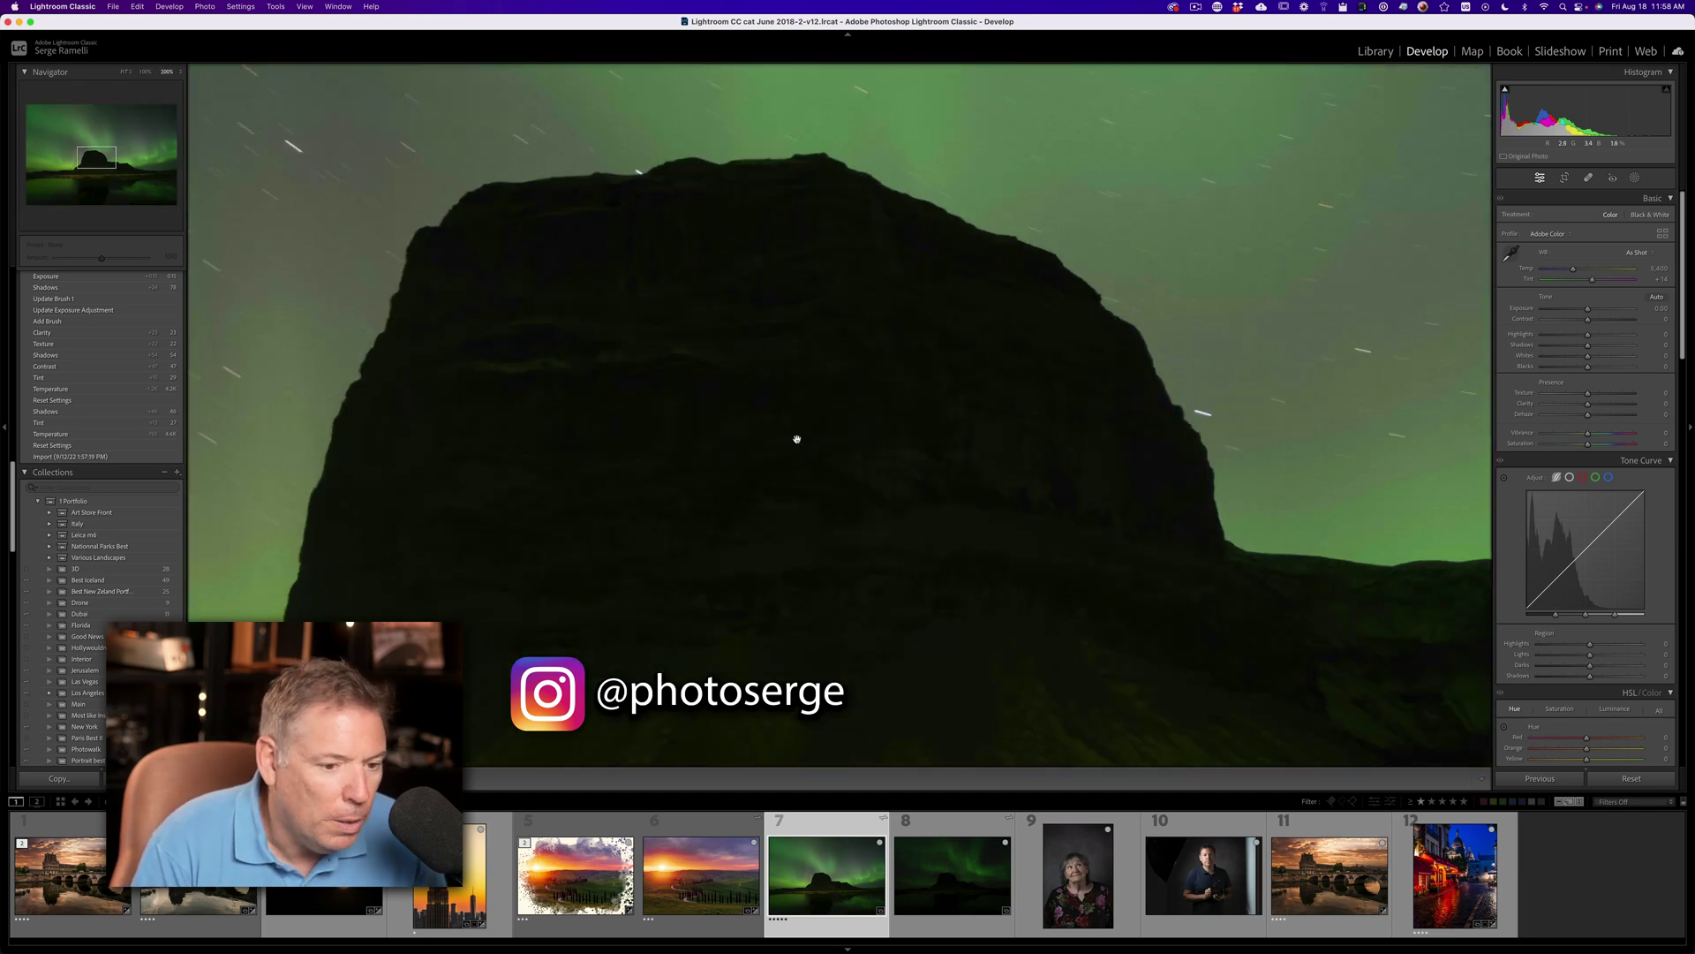
click(797, 439)
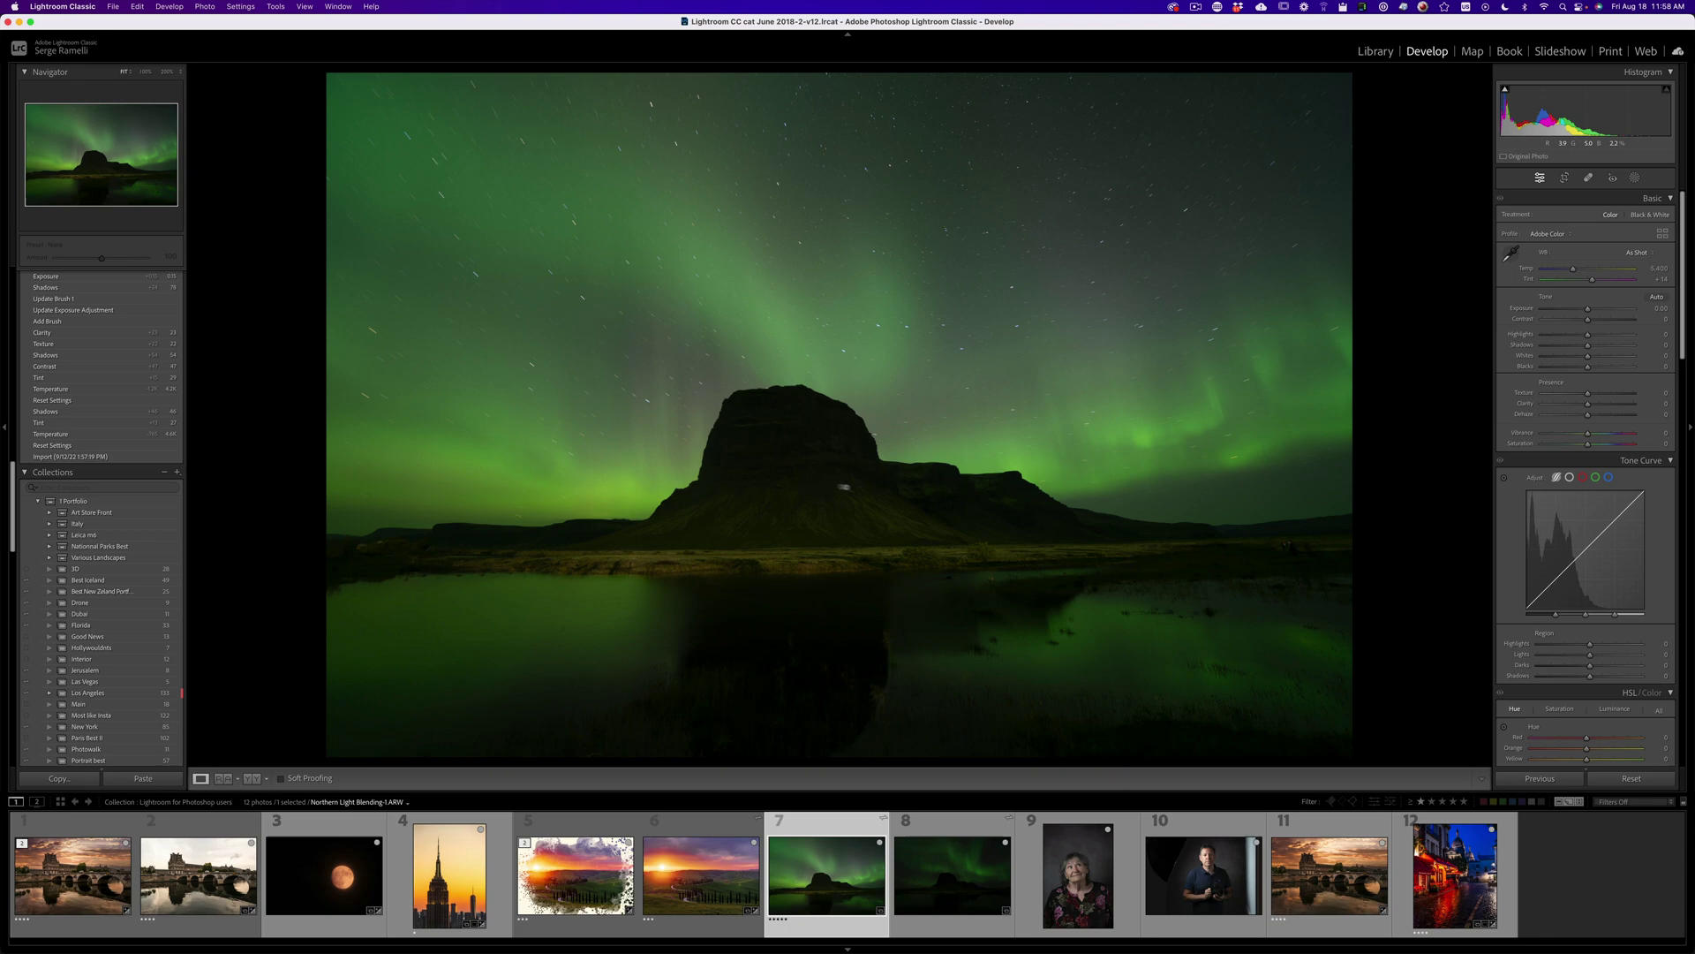
Step: Inspect the long exposure's cliff edge and mountain detail at 200%
click(820, 481)
drag(1184, 553, 829, 447)
click(821, 444)
drag(989, 351, 707, 302)
Step: Show exposure and lens info in the Loupe overlay, then check DSC00298.ARW's sky at 200%
key(i)
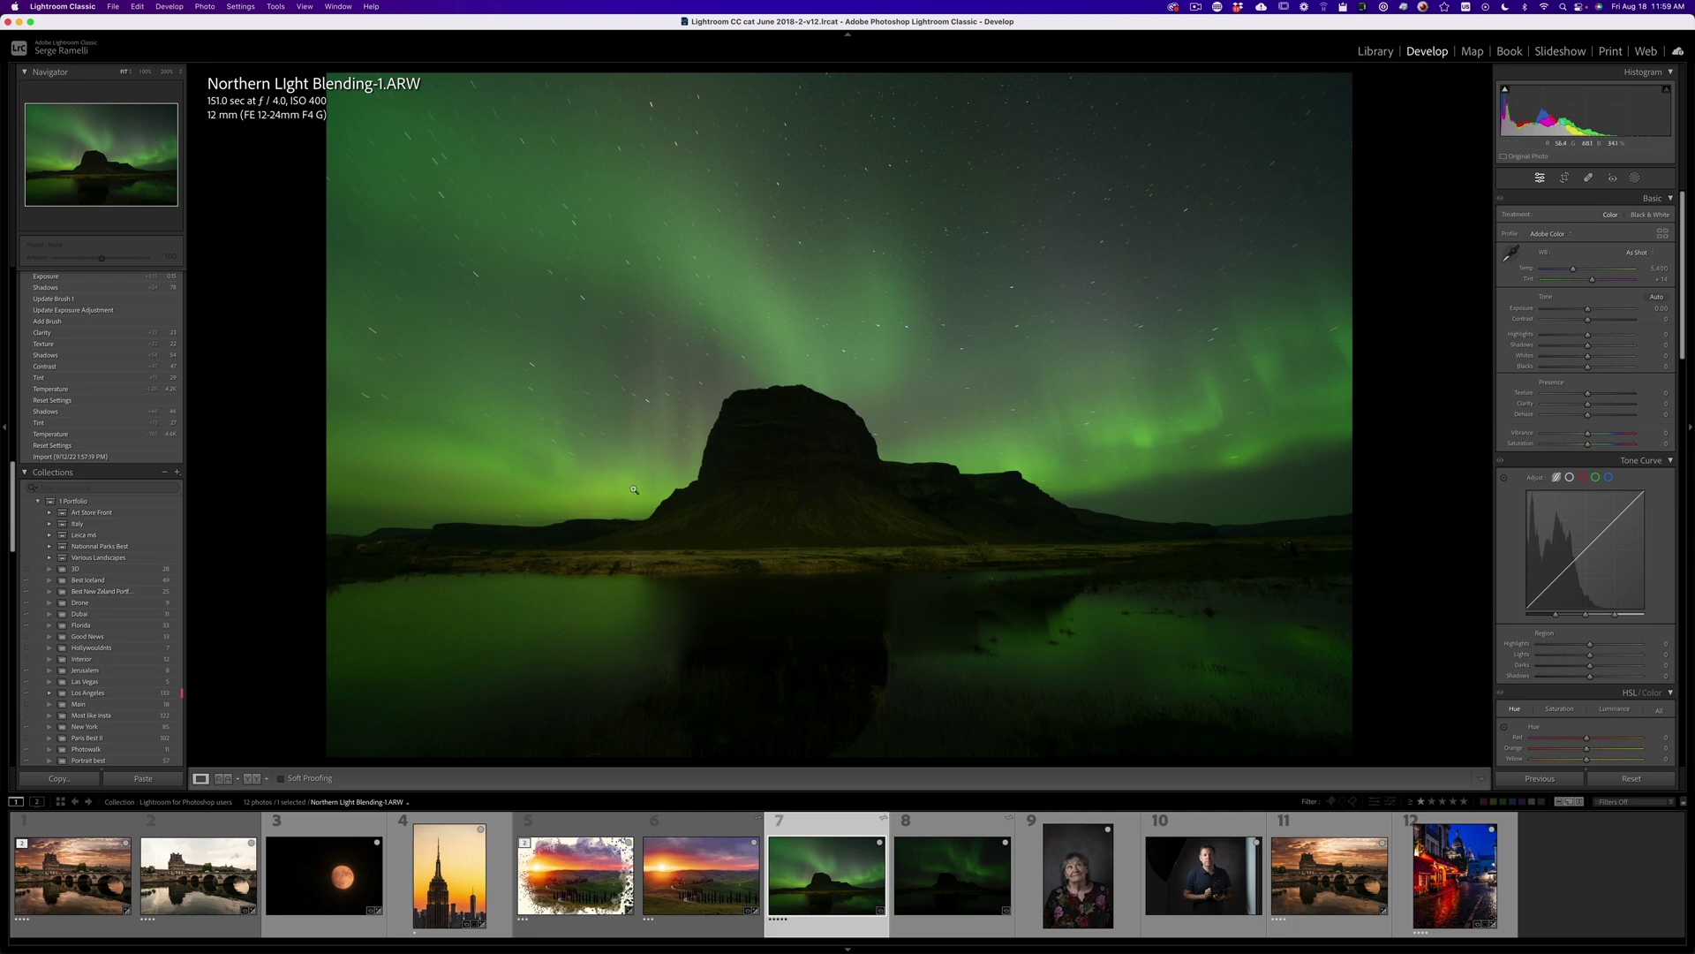
click(968, 832)
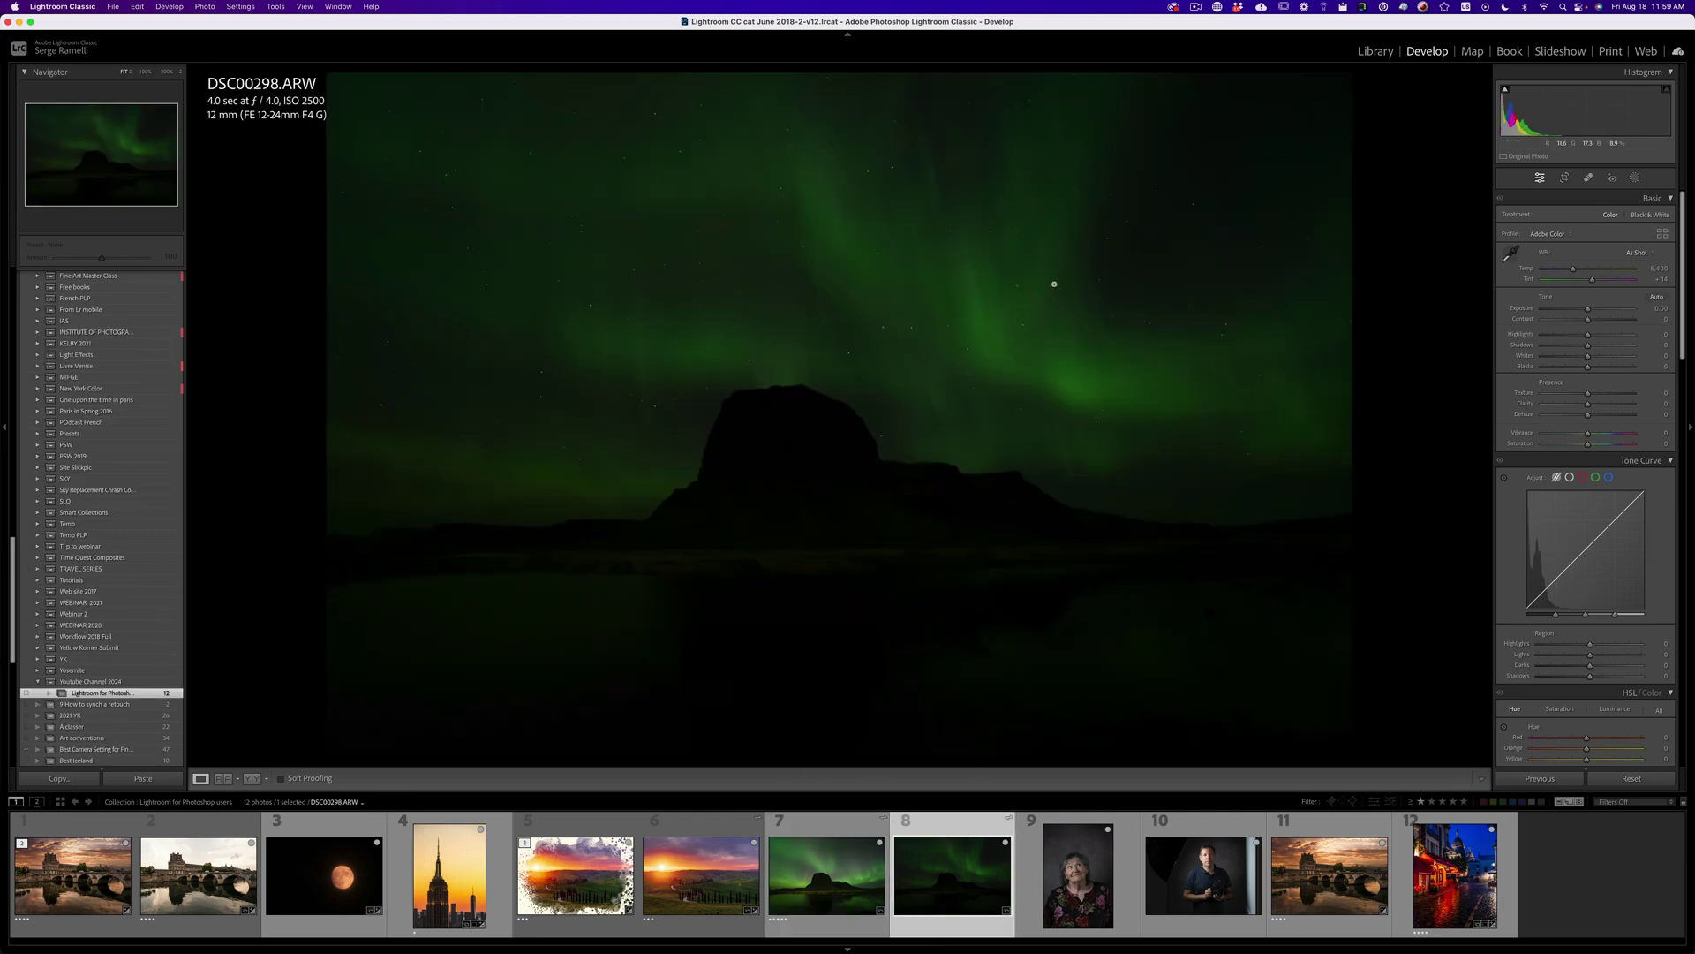
click(1052, 284)
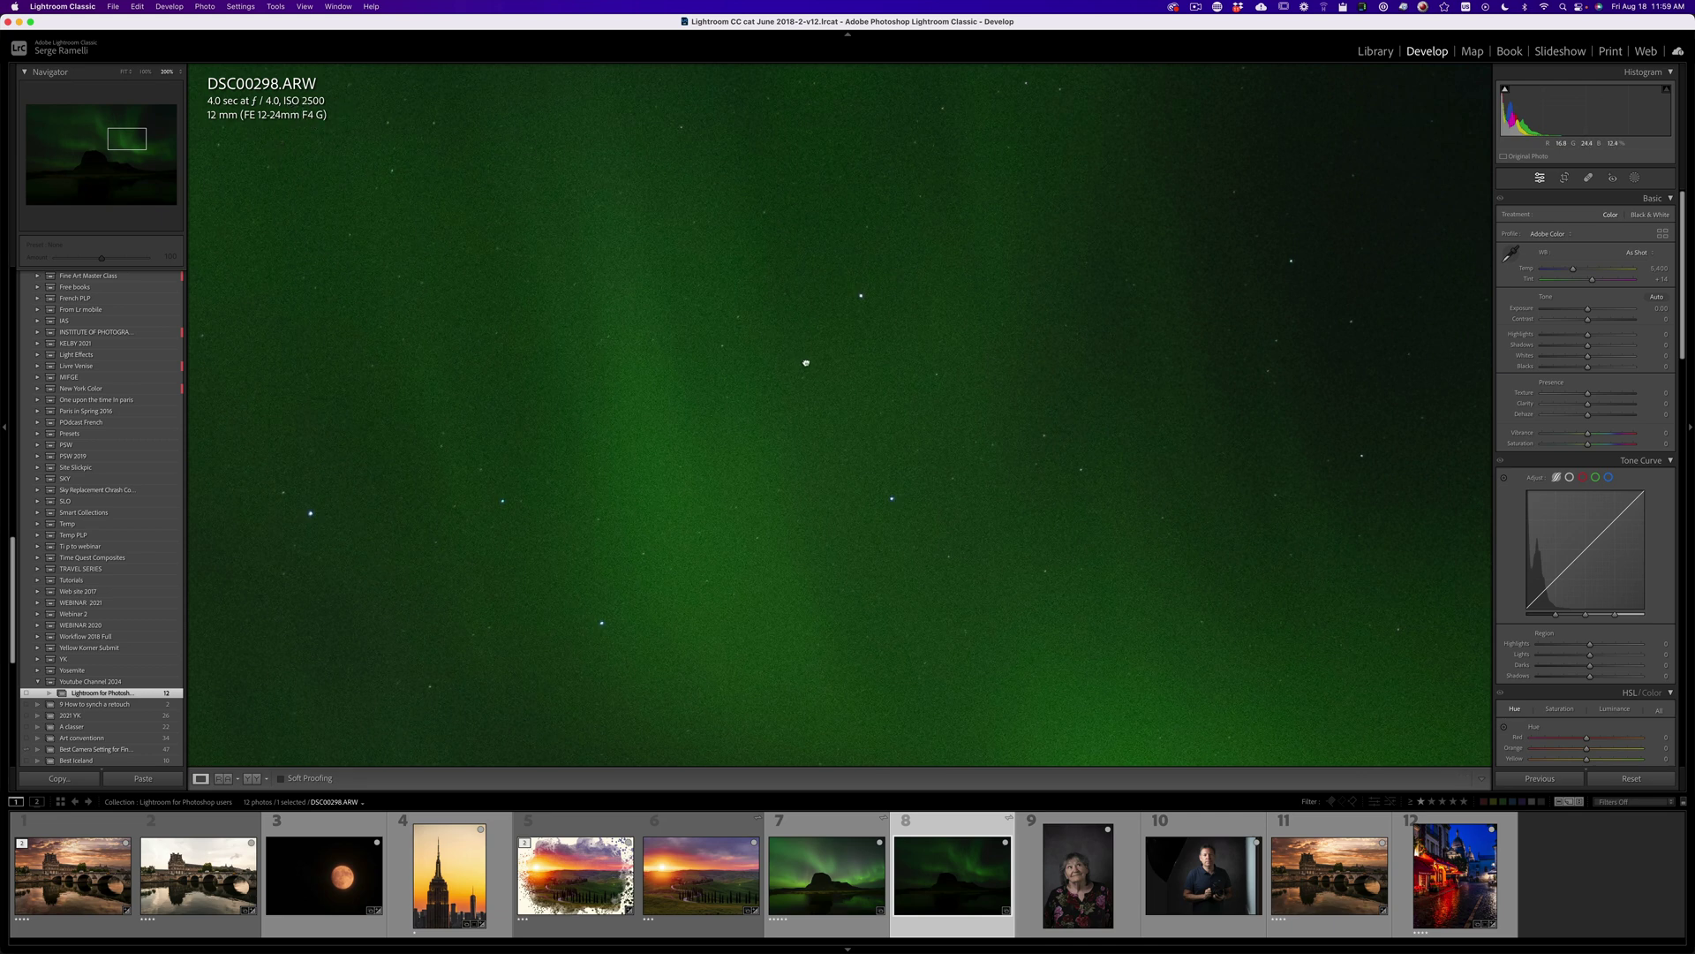
click(806, 362)
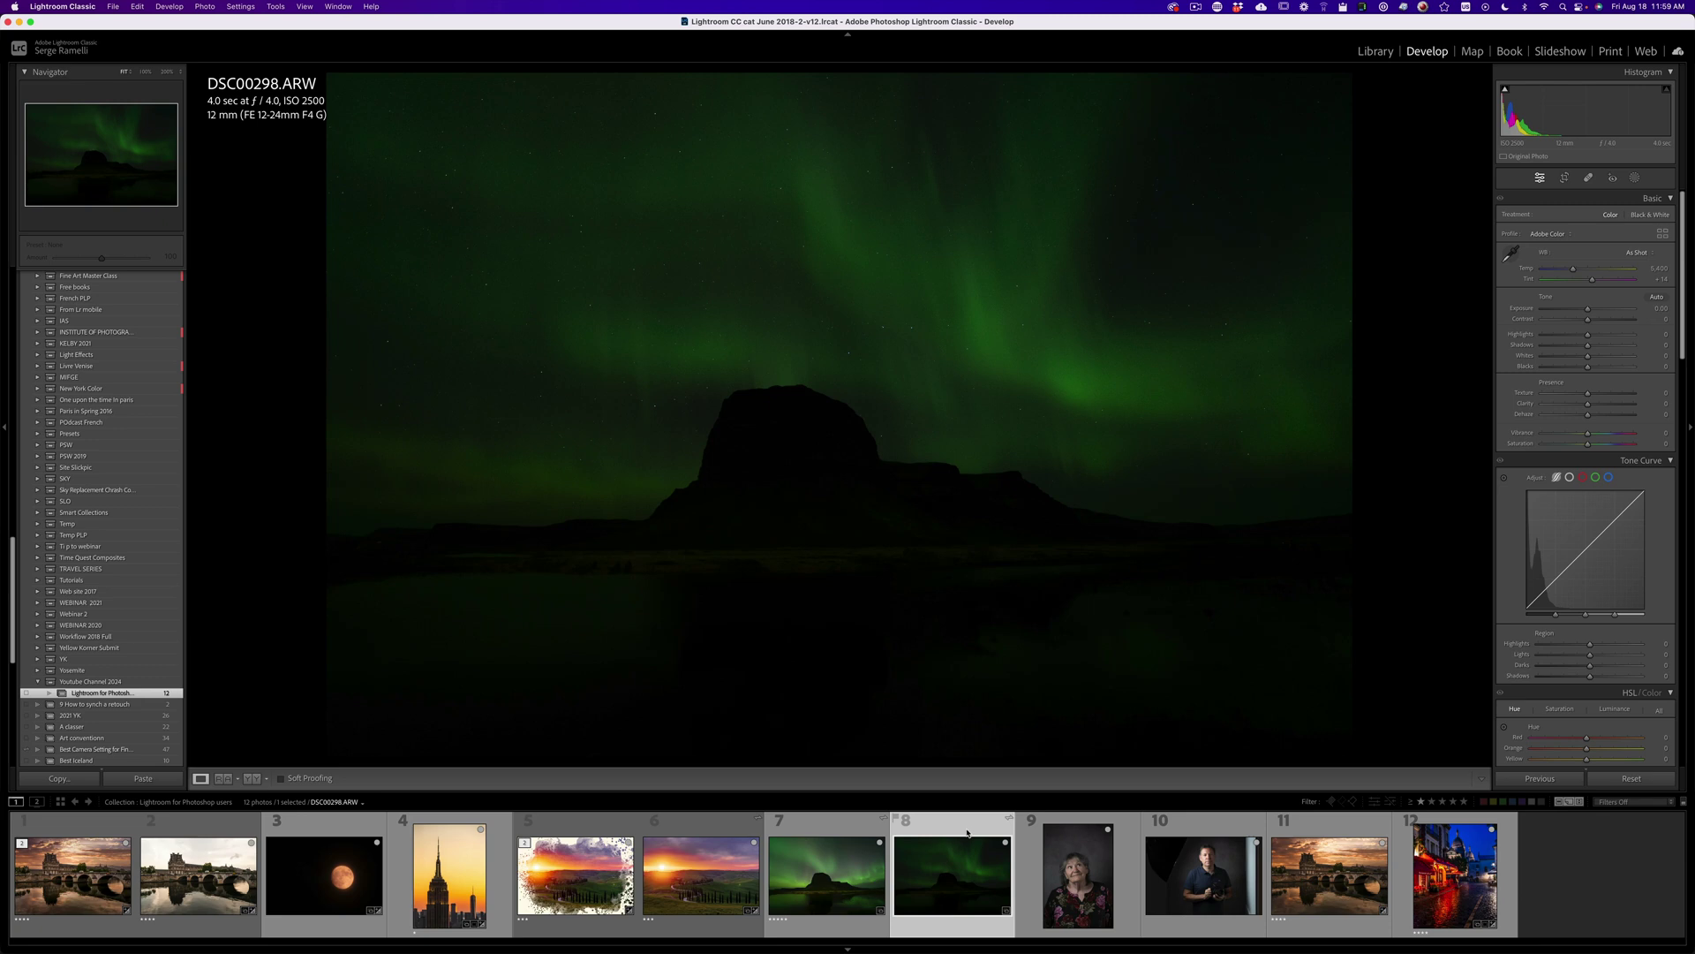
click(803, 830)
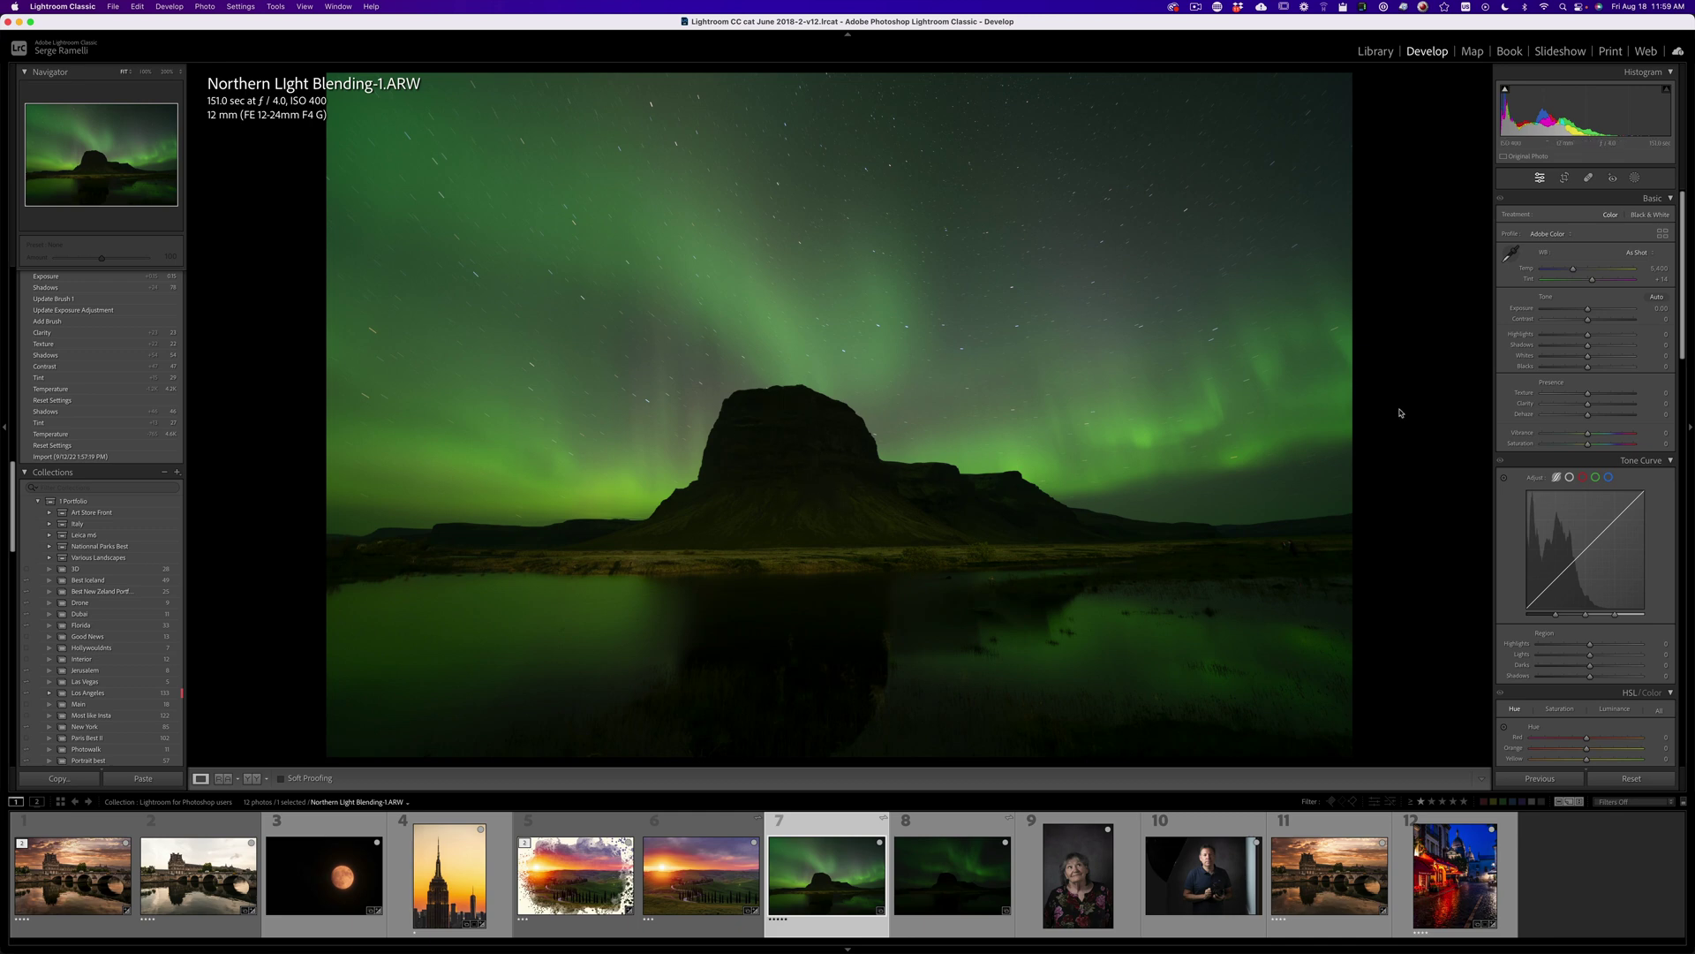
Step: Raise Shadows to +46, set Highlights to -72 and Blacks to -15
mouse_move(1587, 344)
mouse_down()
mouse_move(1628, 347)
mouse_move(1609, 345)
mouse_up()
click(1555, 334)
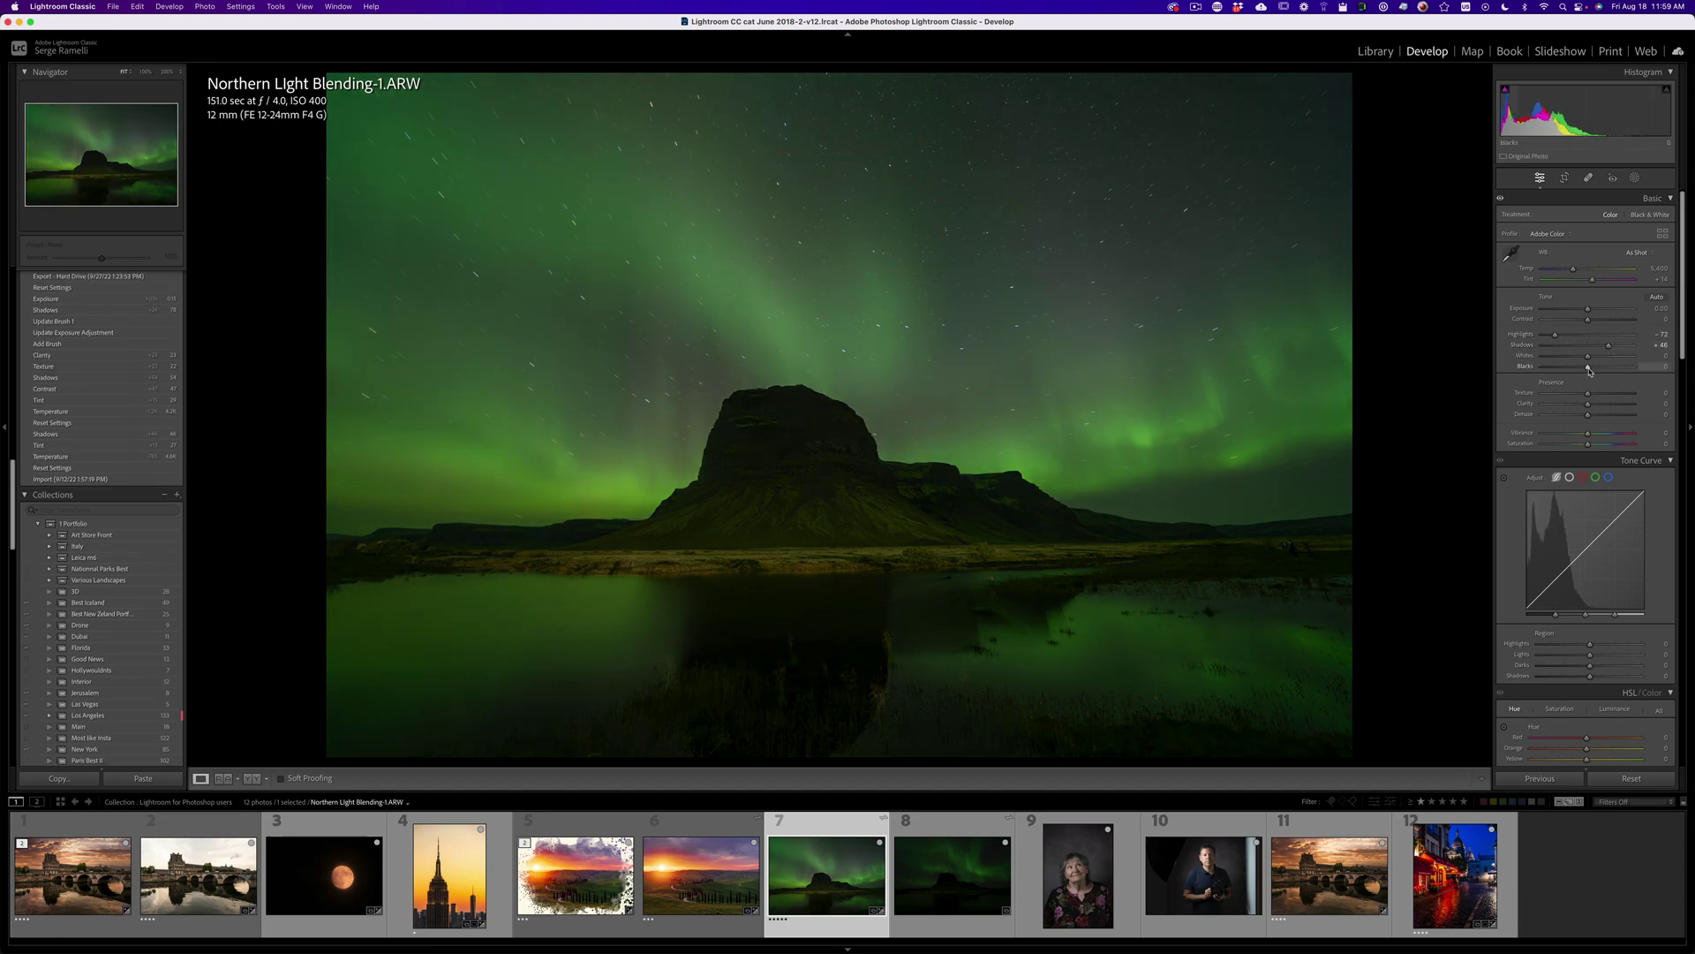
drag(1591, 371, 1609, 359)
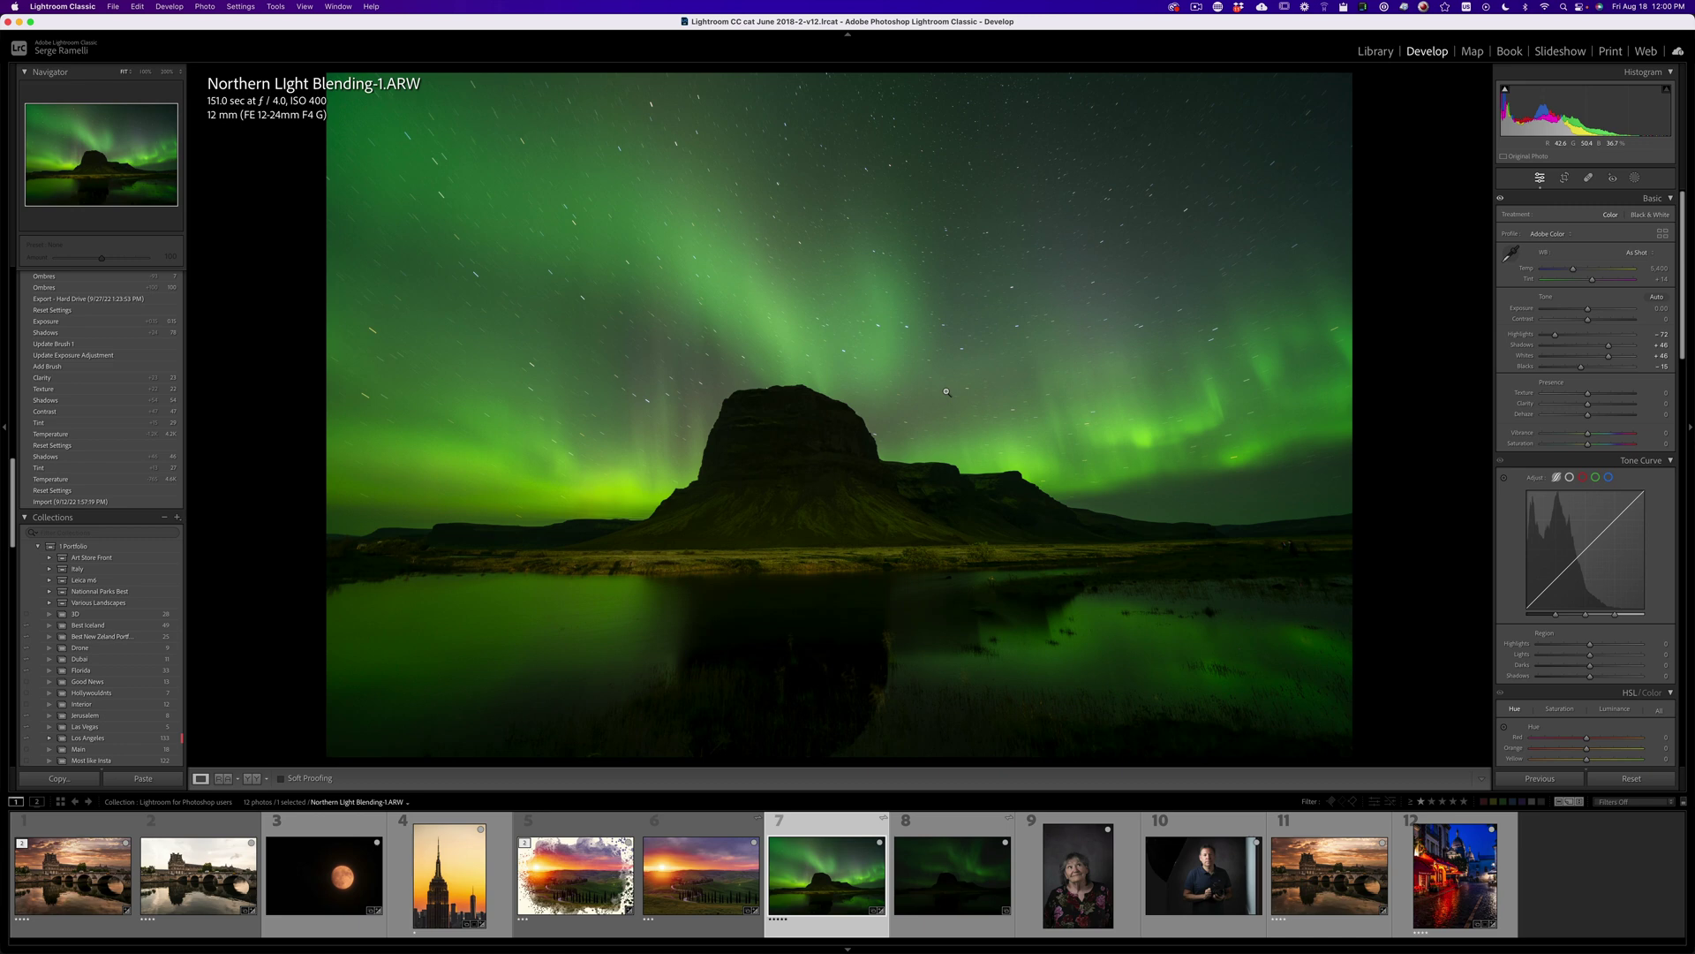
Step: Cool Northern Light Blending-1.ARW's white balance Temp to 4,999 K
click(970, 828)
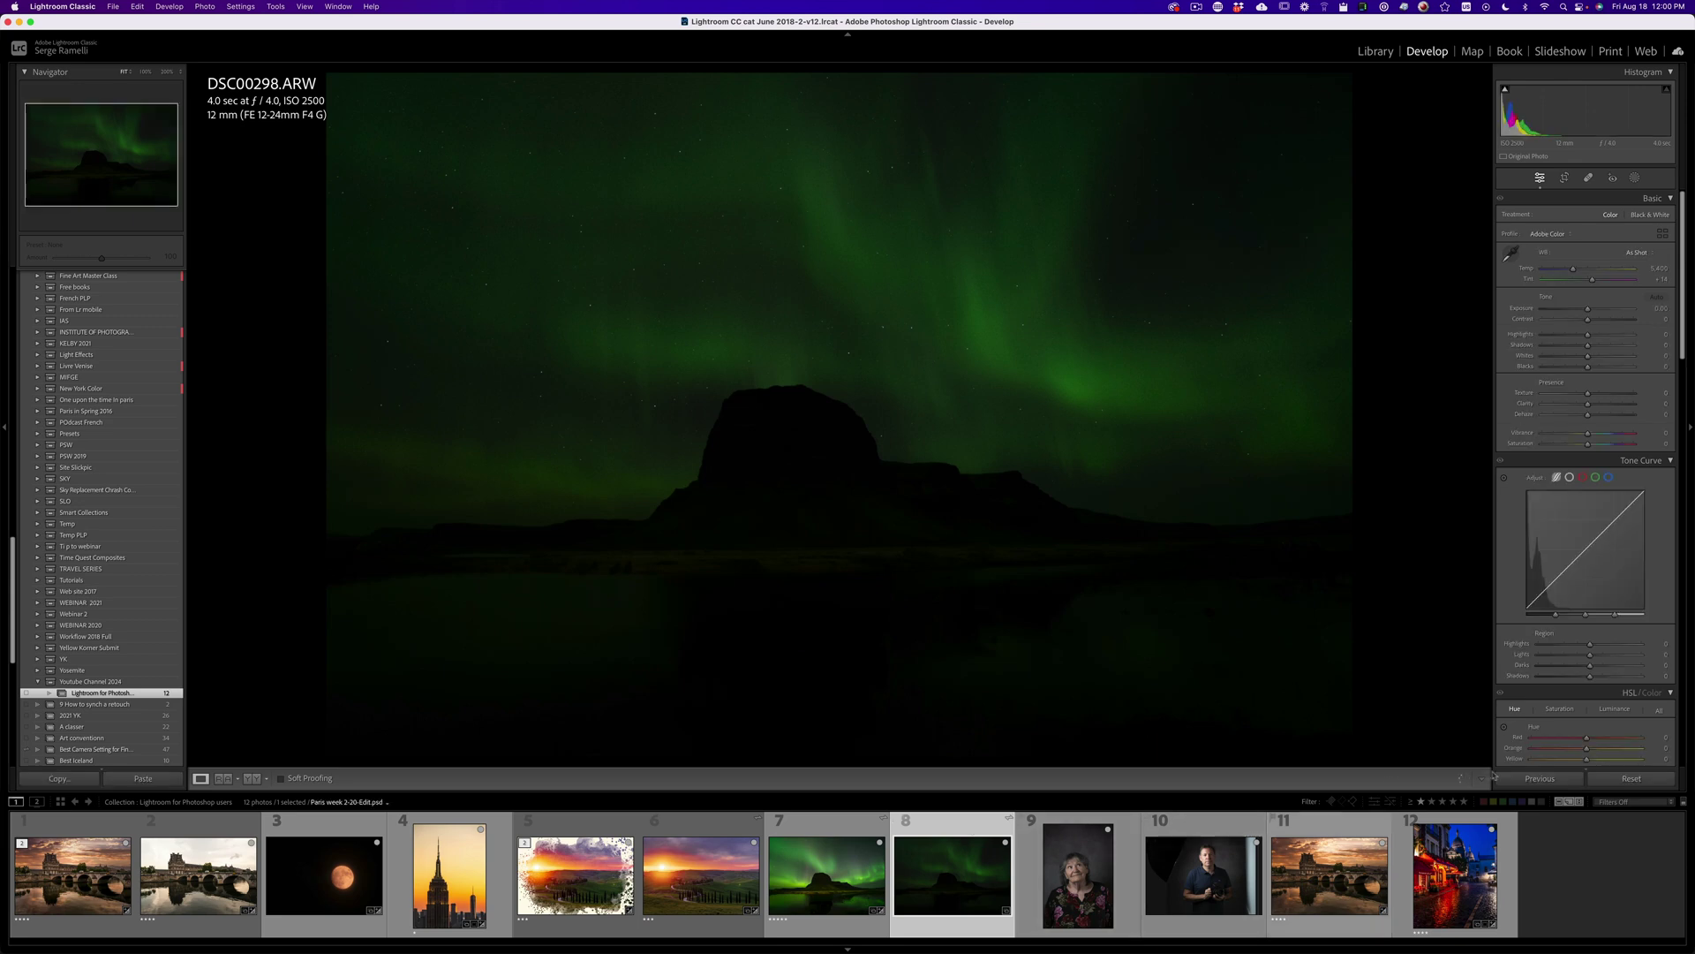
click(846, 823)
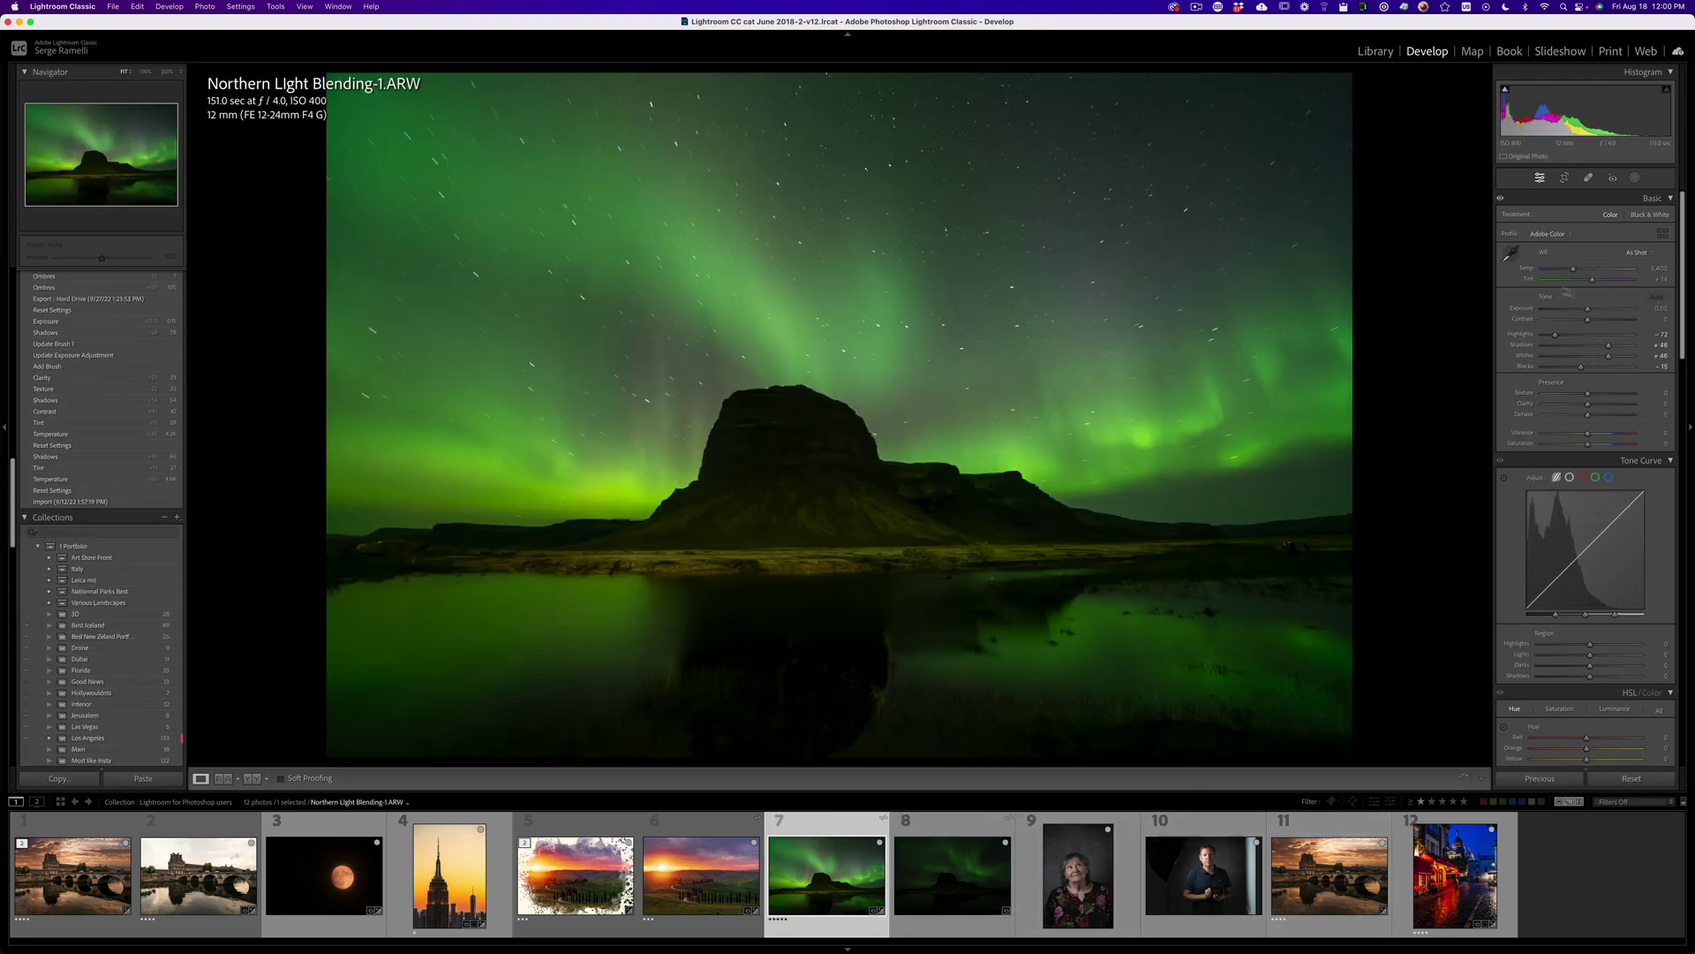
drag(1572, 274, 1597, 282)
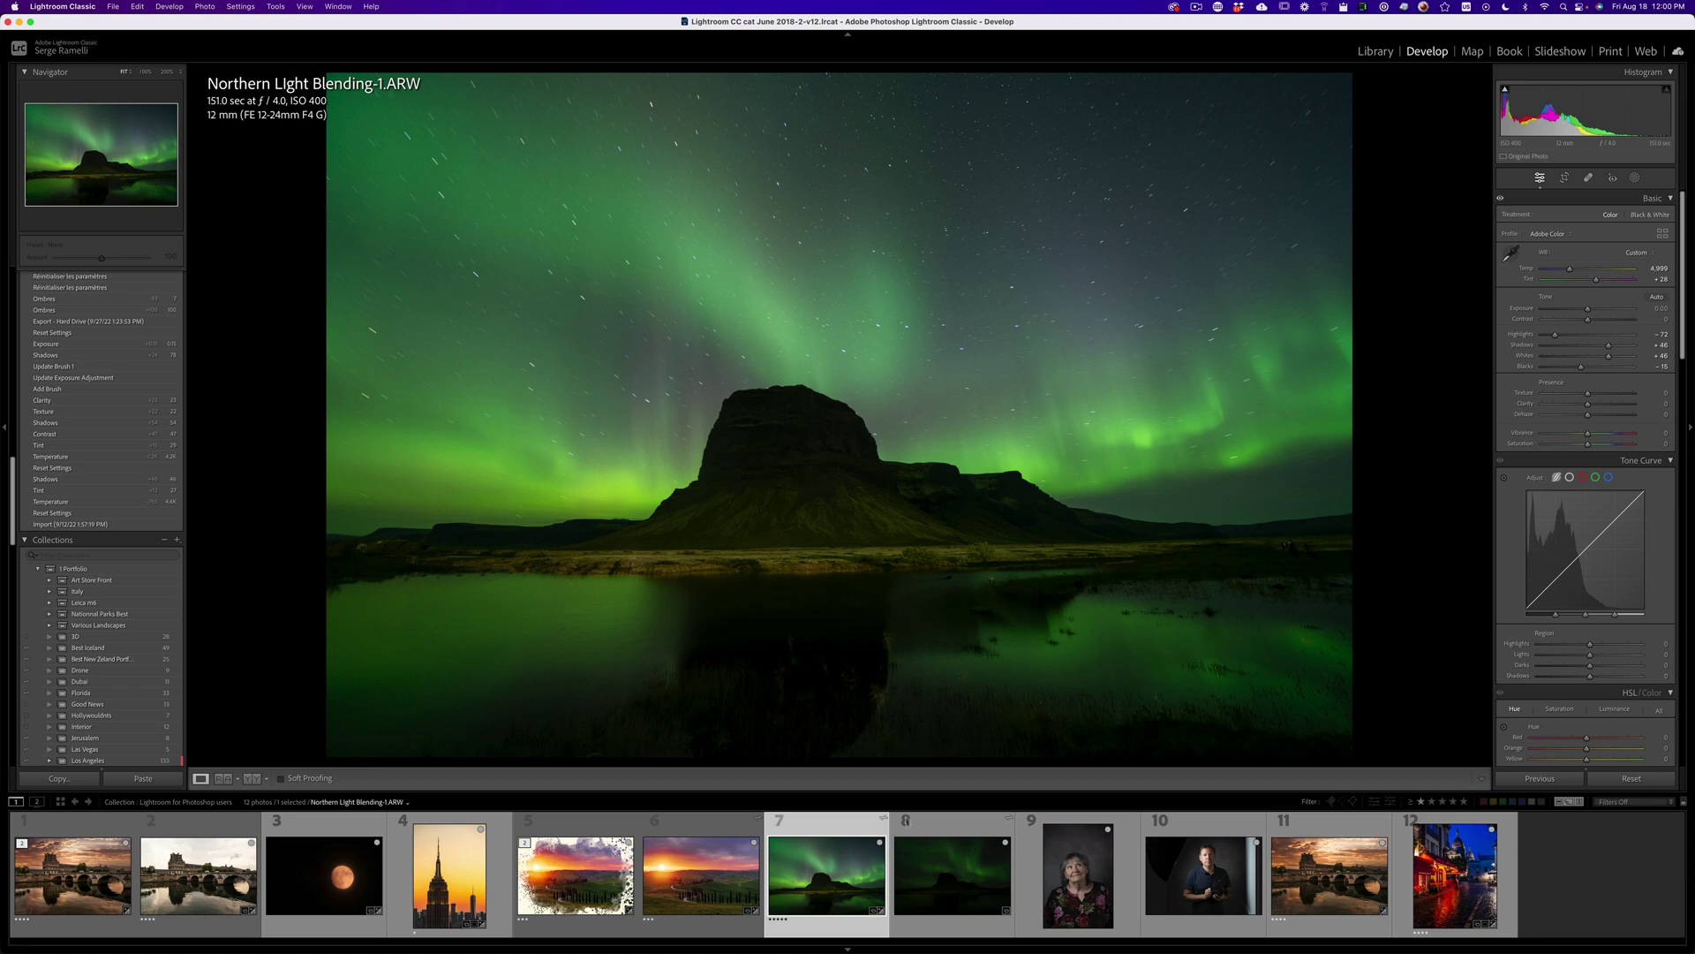
Step: Paste the previous settings onto DSC00298.ARW, push Shadows to +100, and check noise at 200%
click(934, 834)
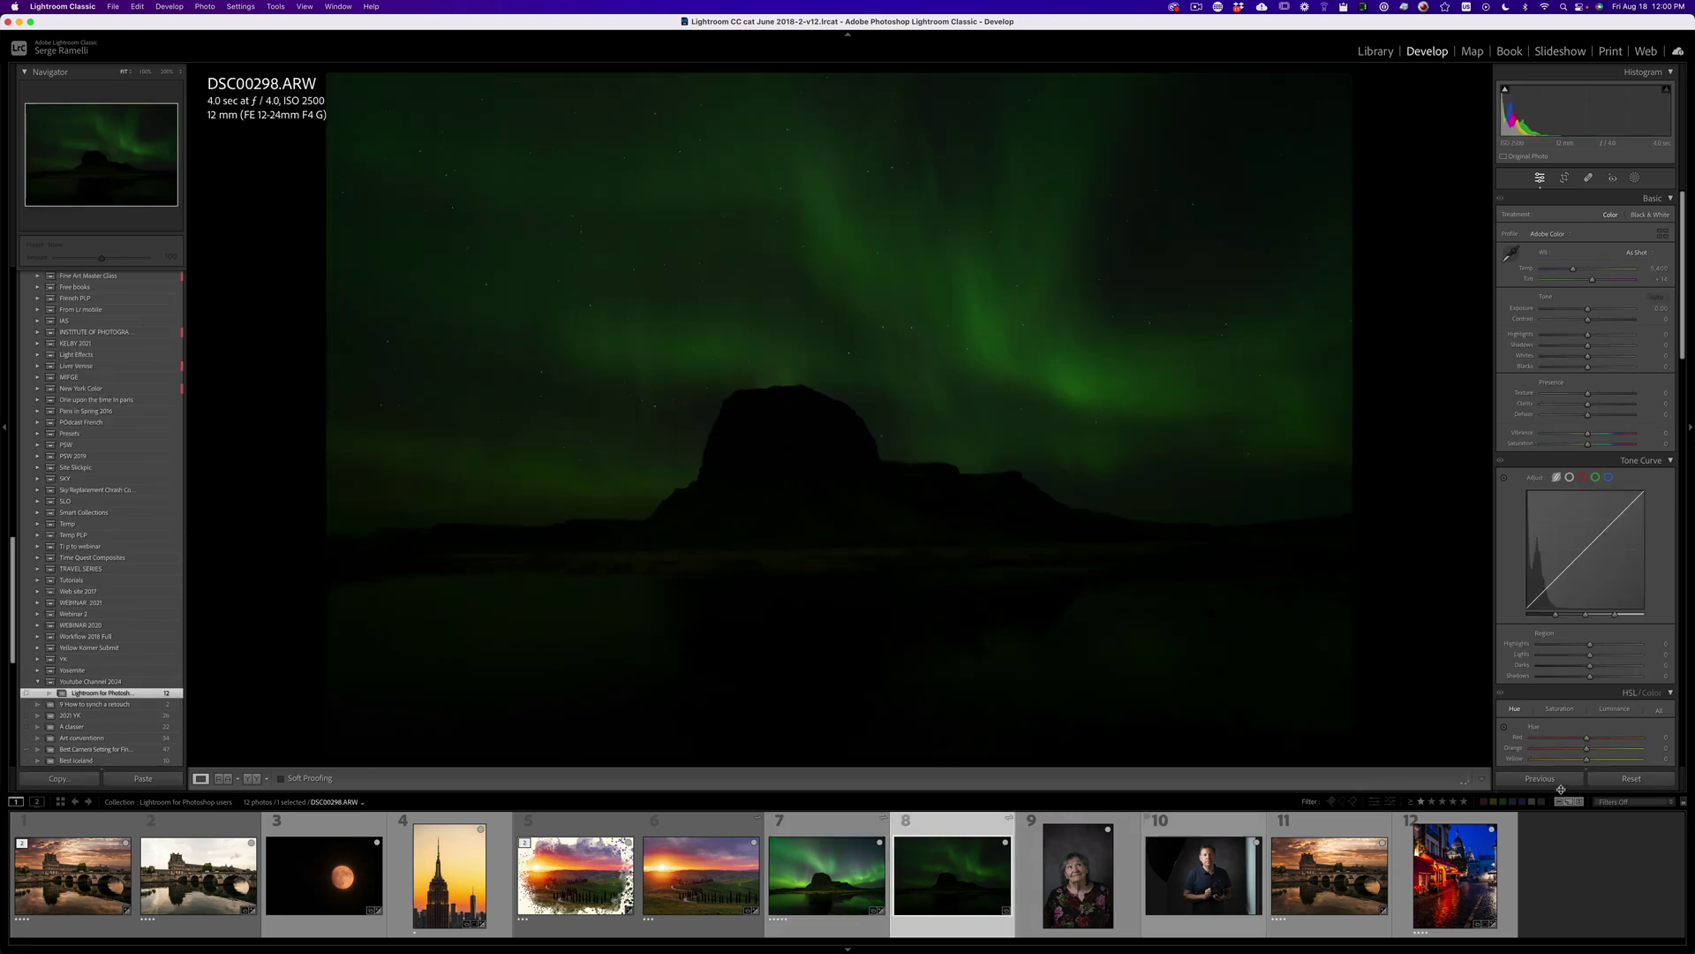
click(1540, 778)
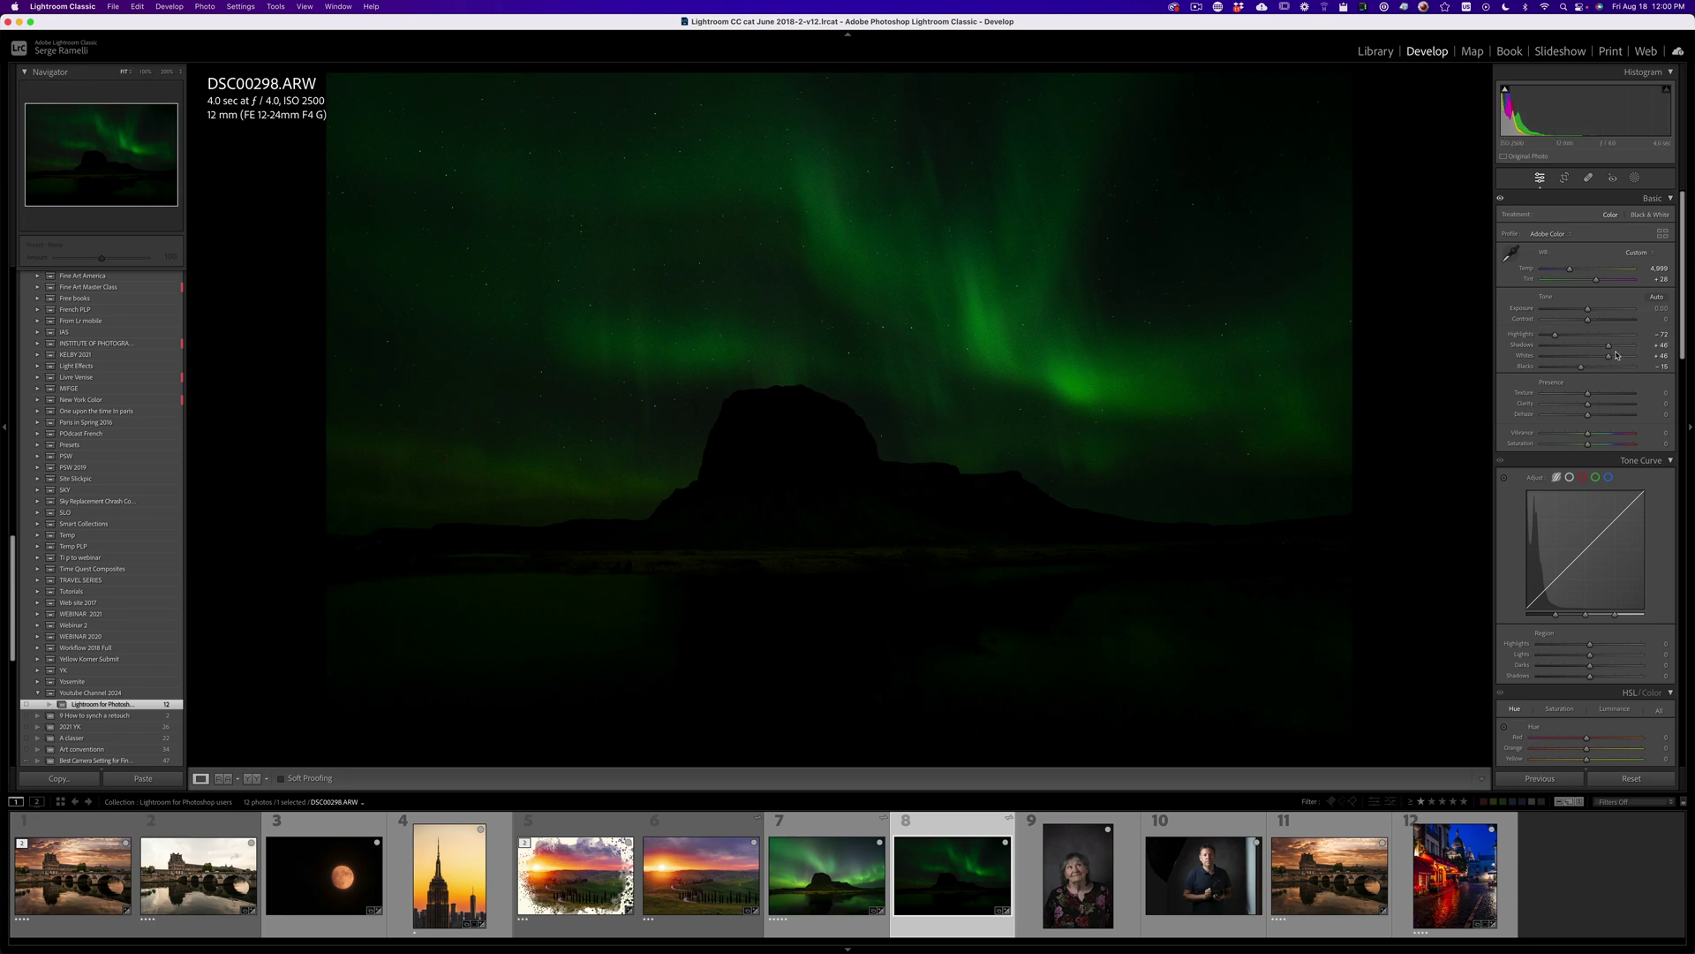
drag(1609, 346, 1603, 309)
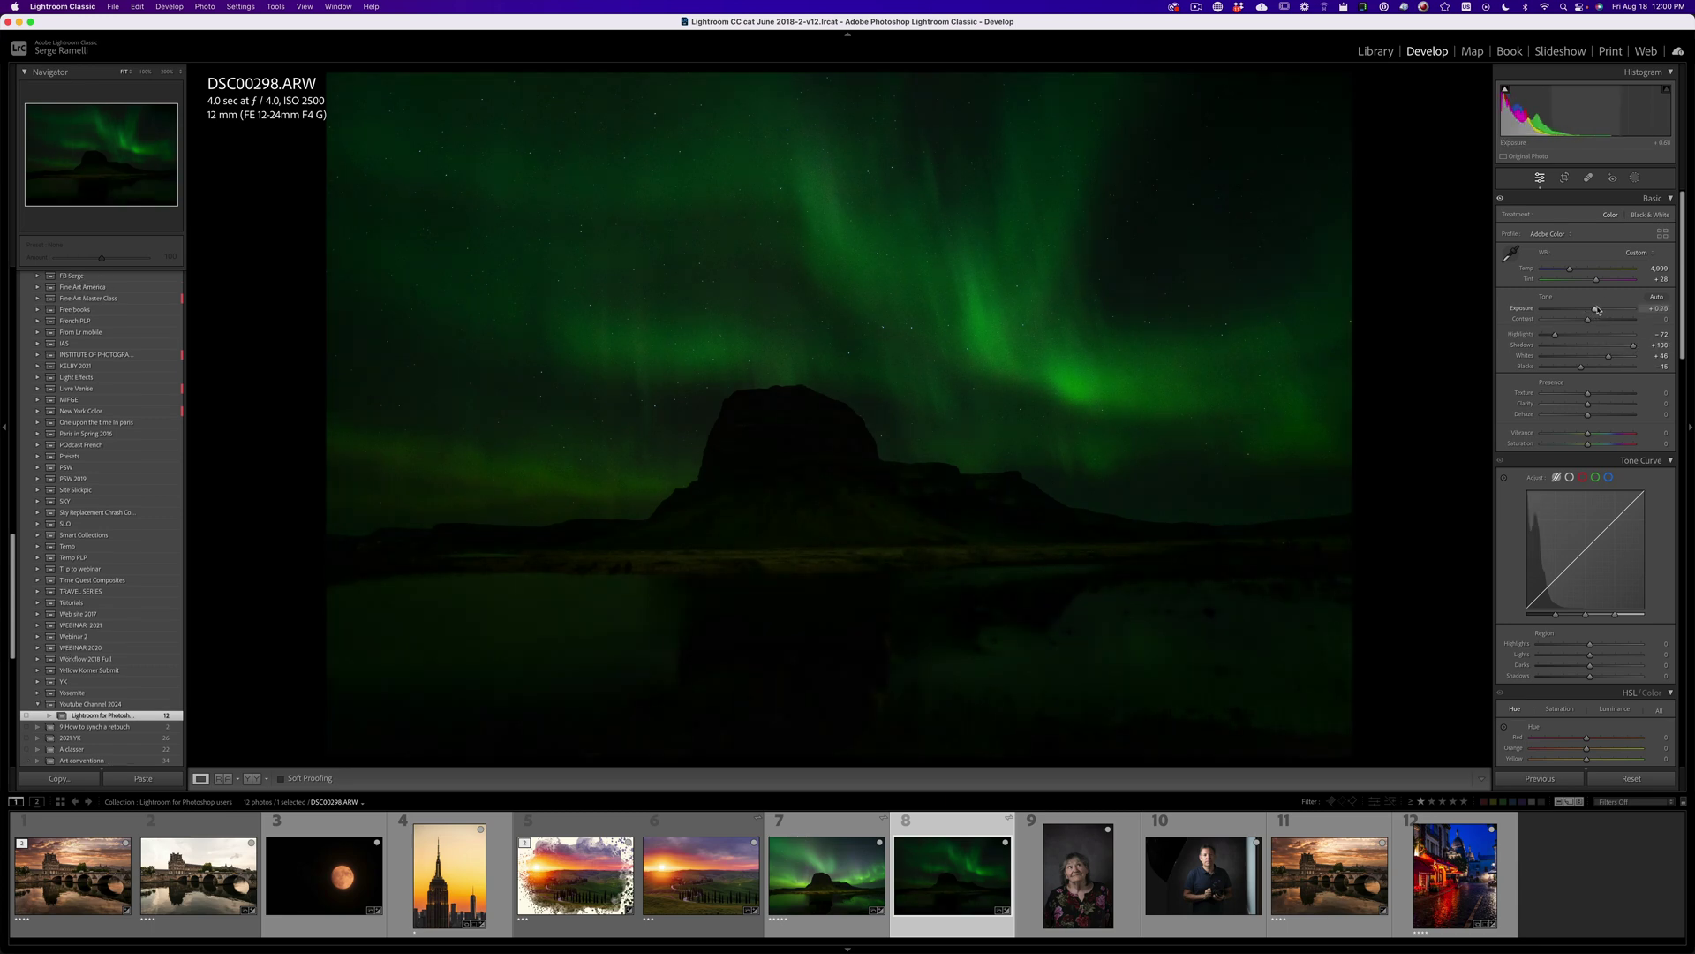
click(971, 473)
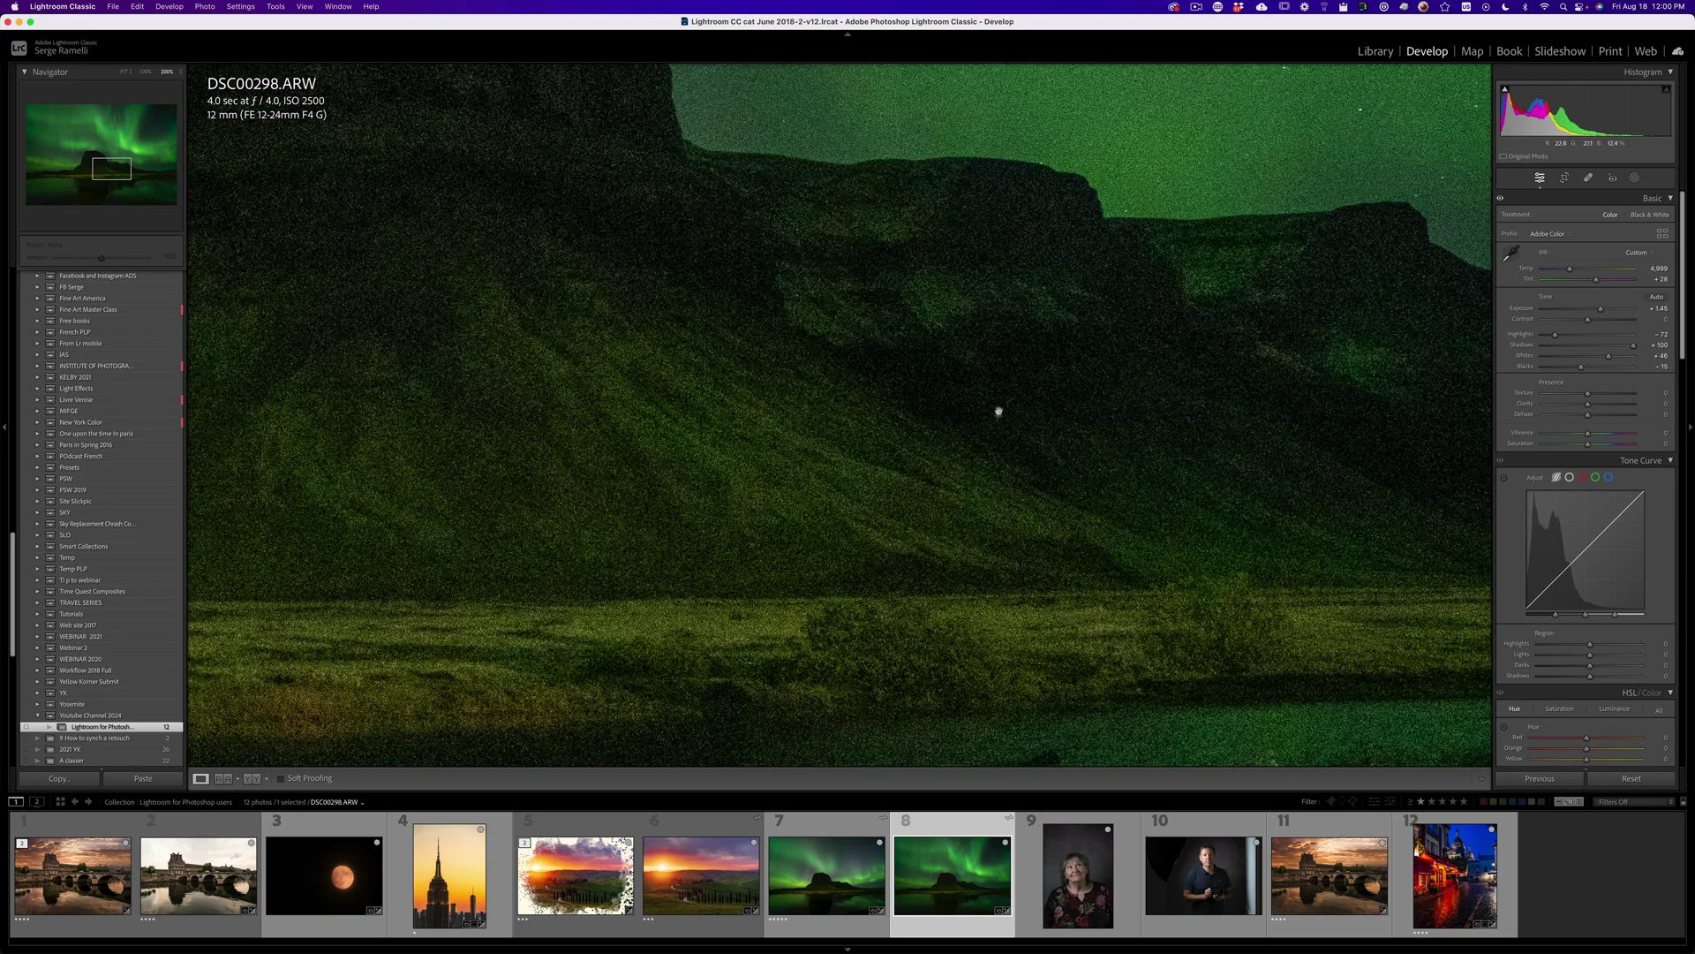
drag(708, 329, 852, 560)
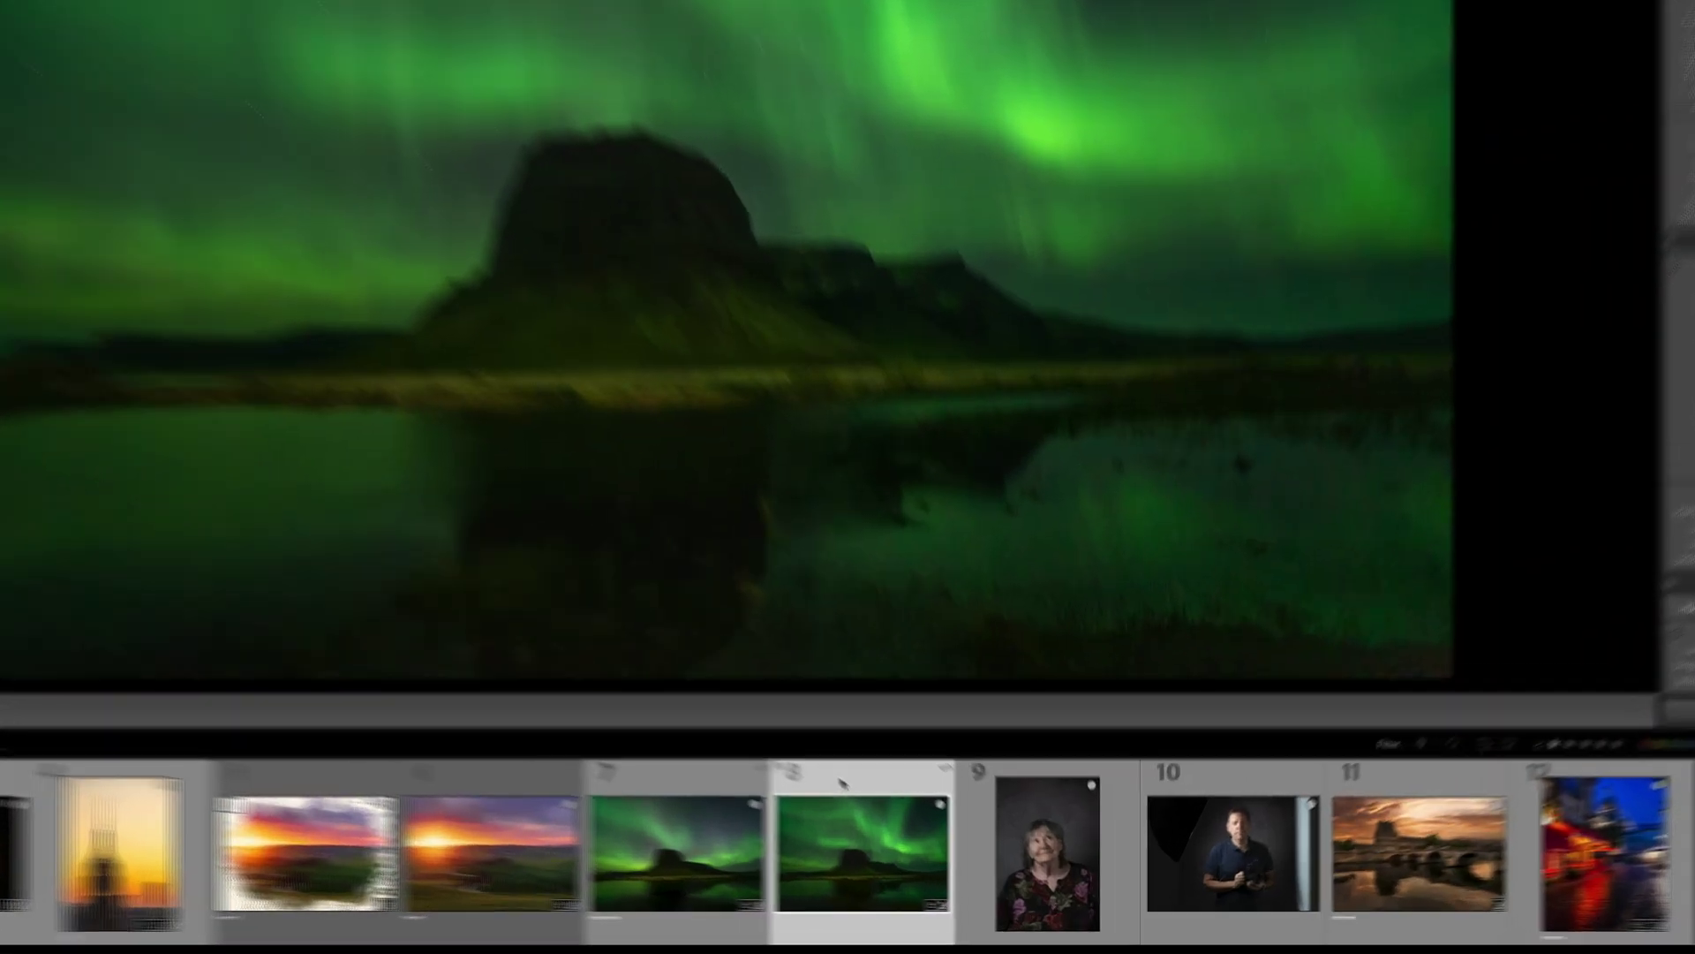
Step: Run Enhance on DSC00298.ARW with Denoise amount 40 to produce DSC00298-Enhanced-NR.dng
right_click(936, 827)
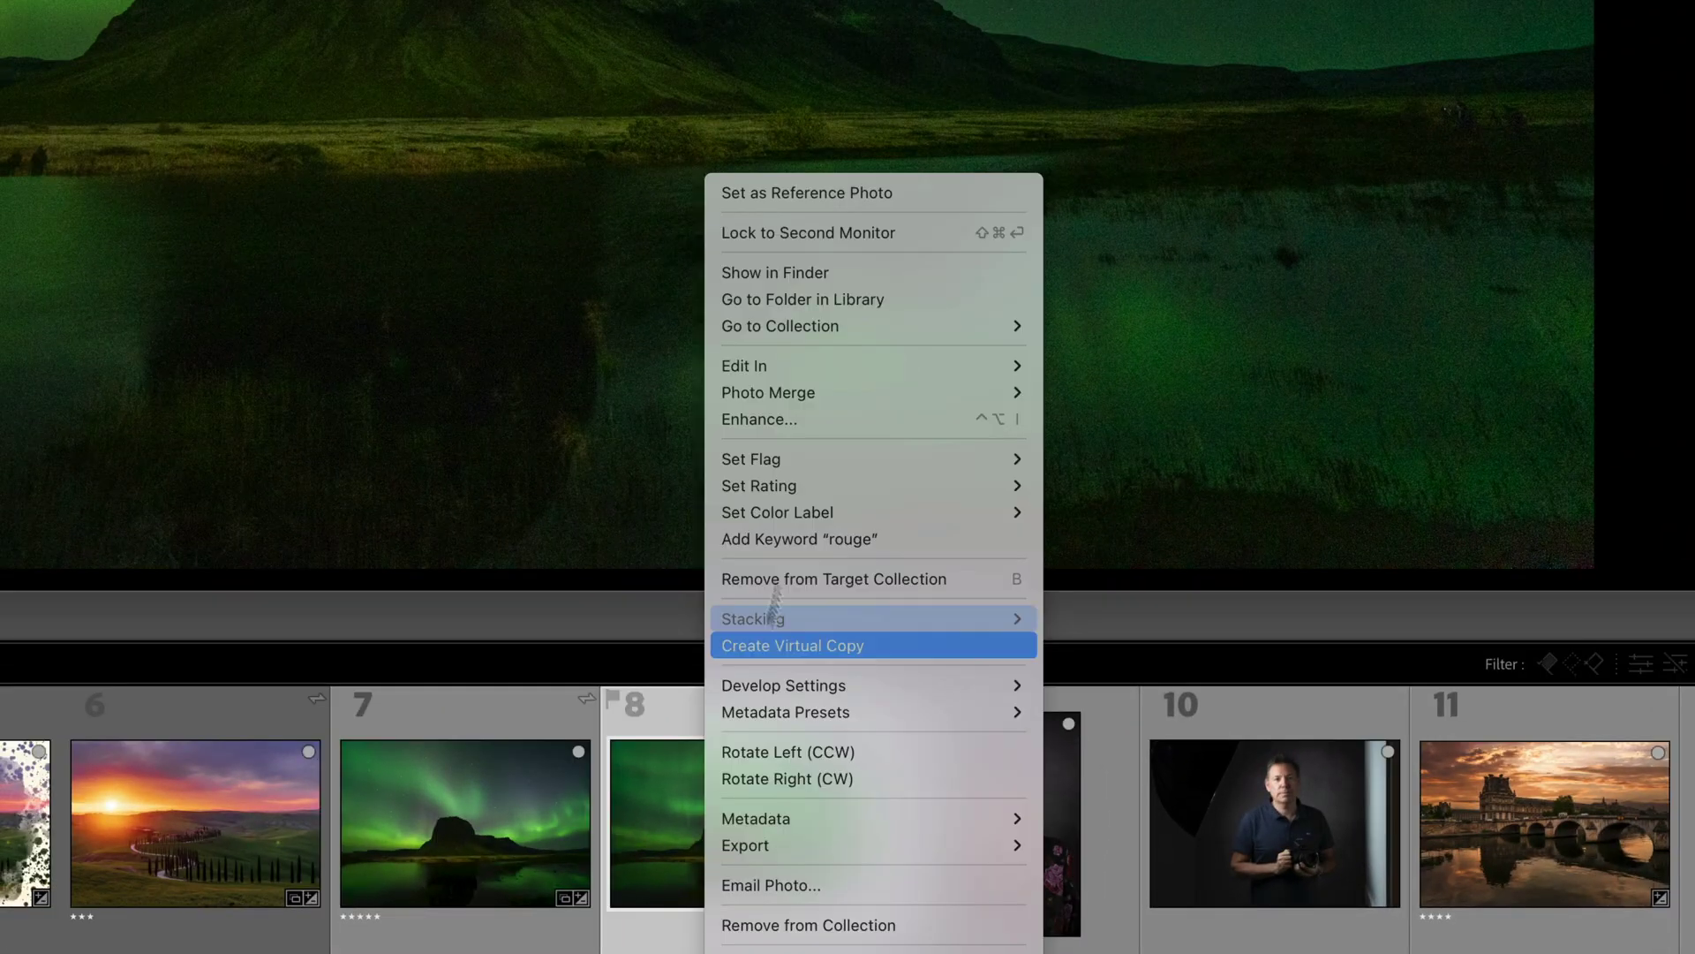
click(845, 420)
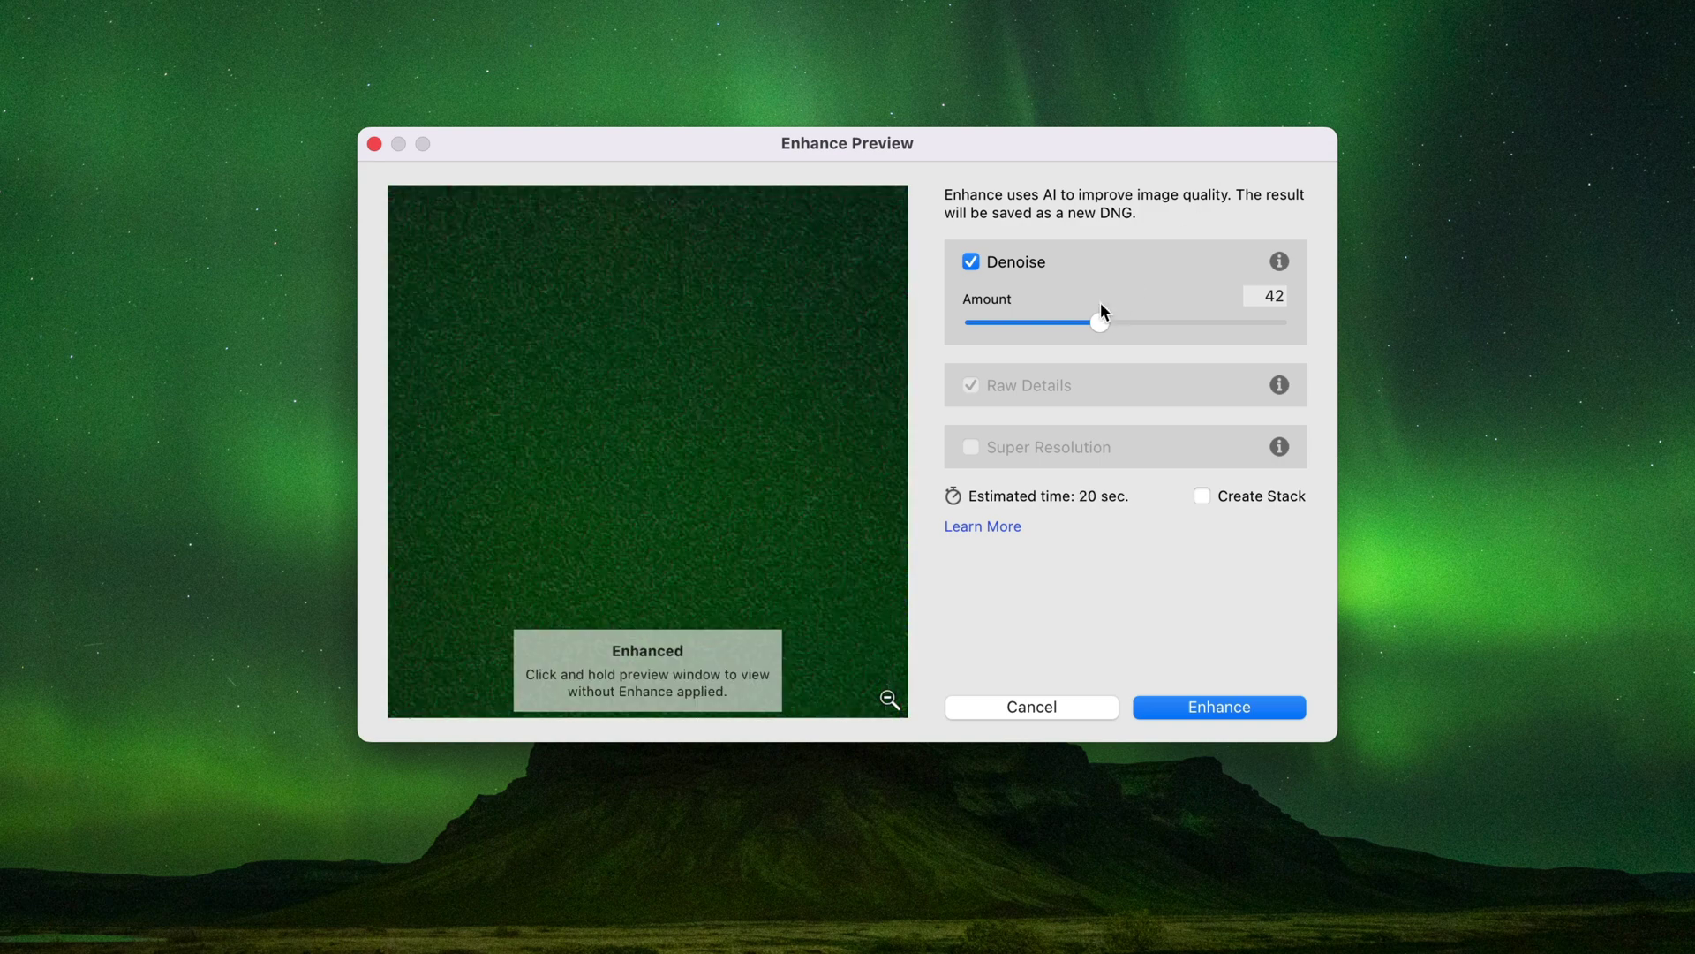
drag(1092, 322, 1089, 324)
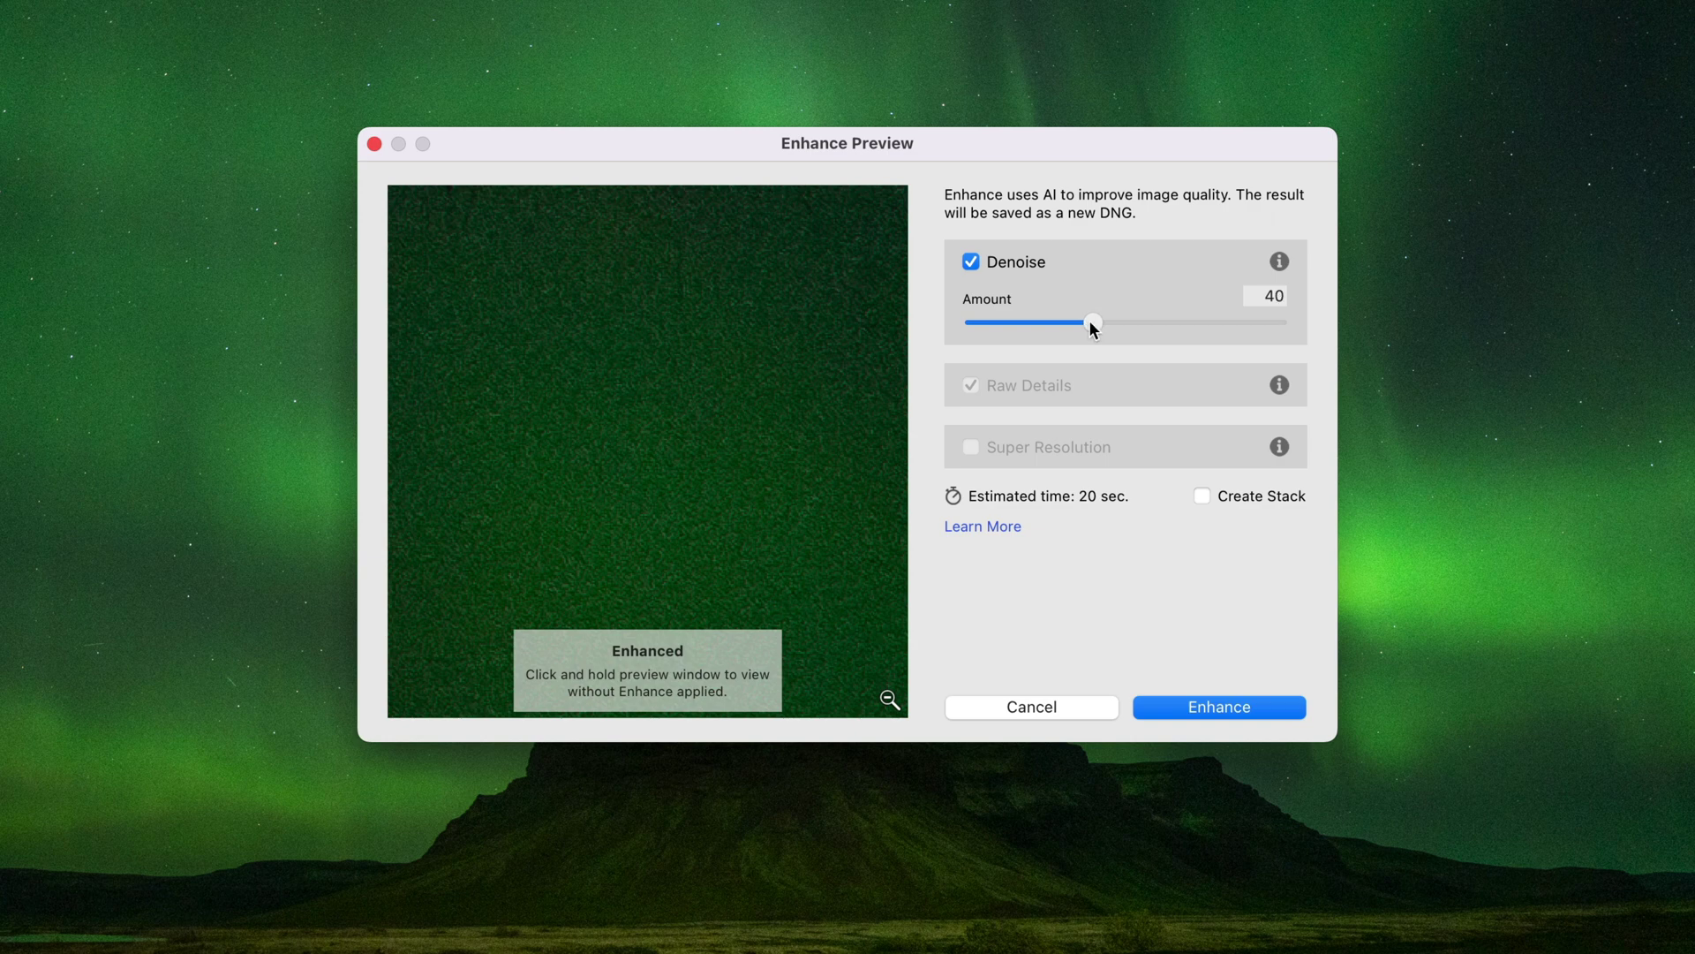
click(1236, 709)
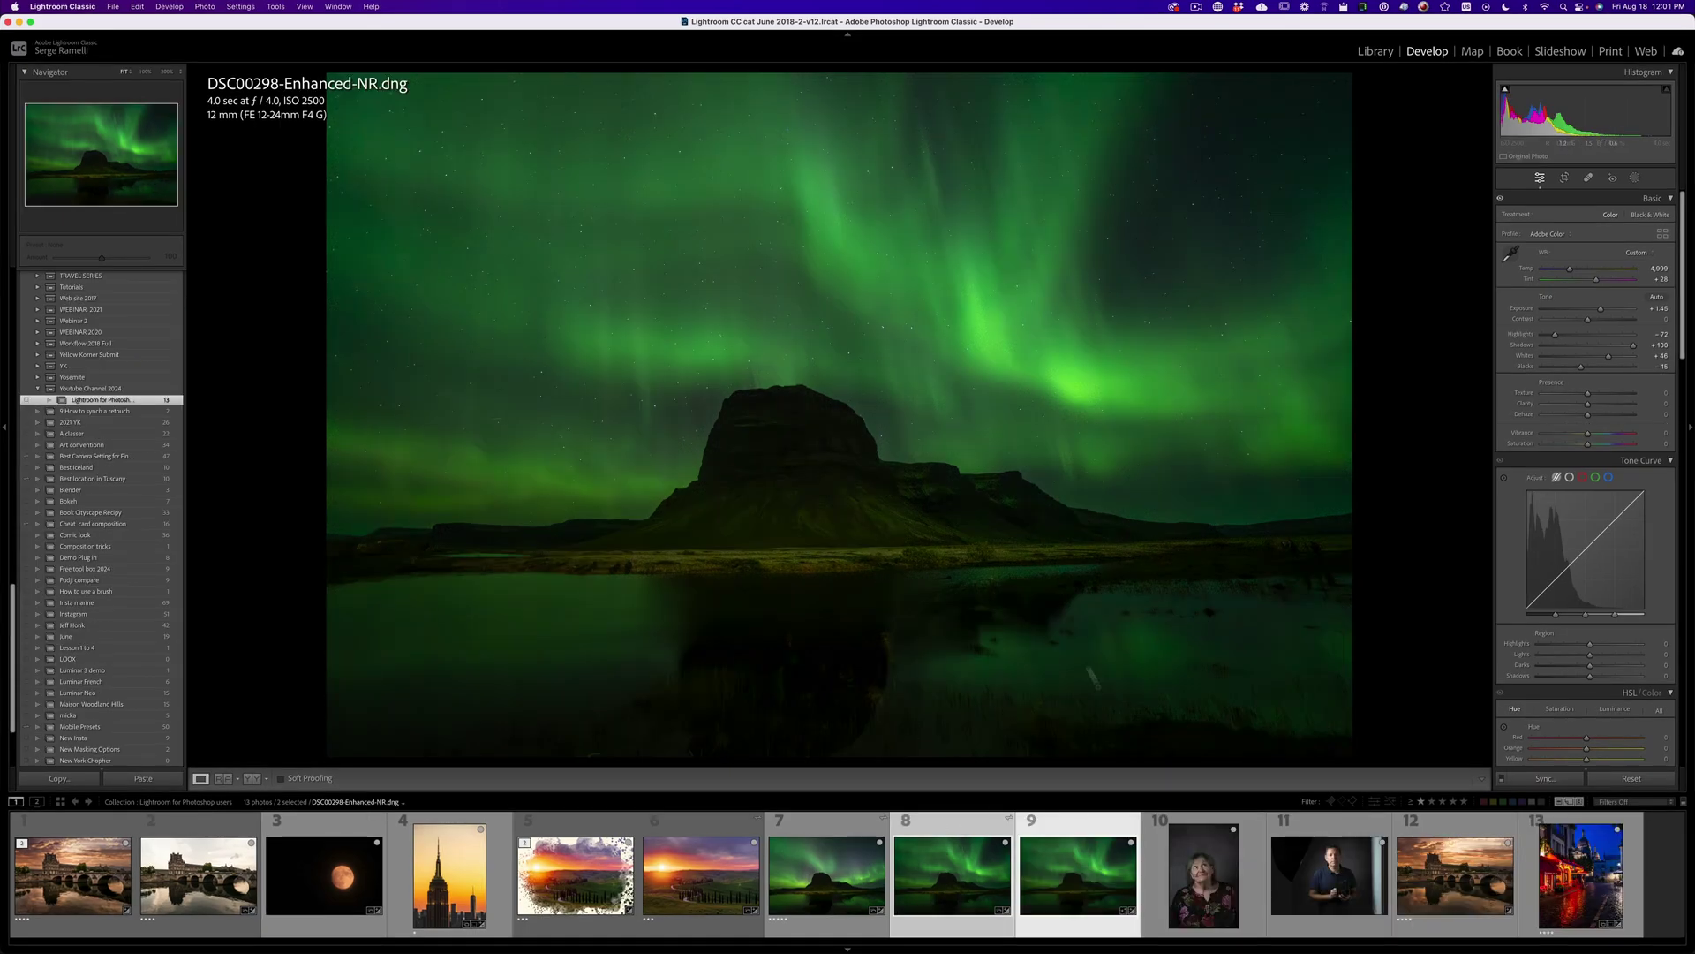
Step: Compare DSC00298.ARW and its denoised DNG side by side with panels hidden
click(967, 831)
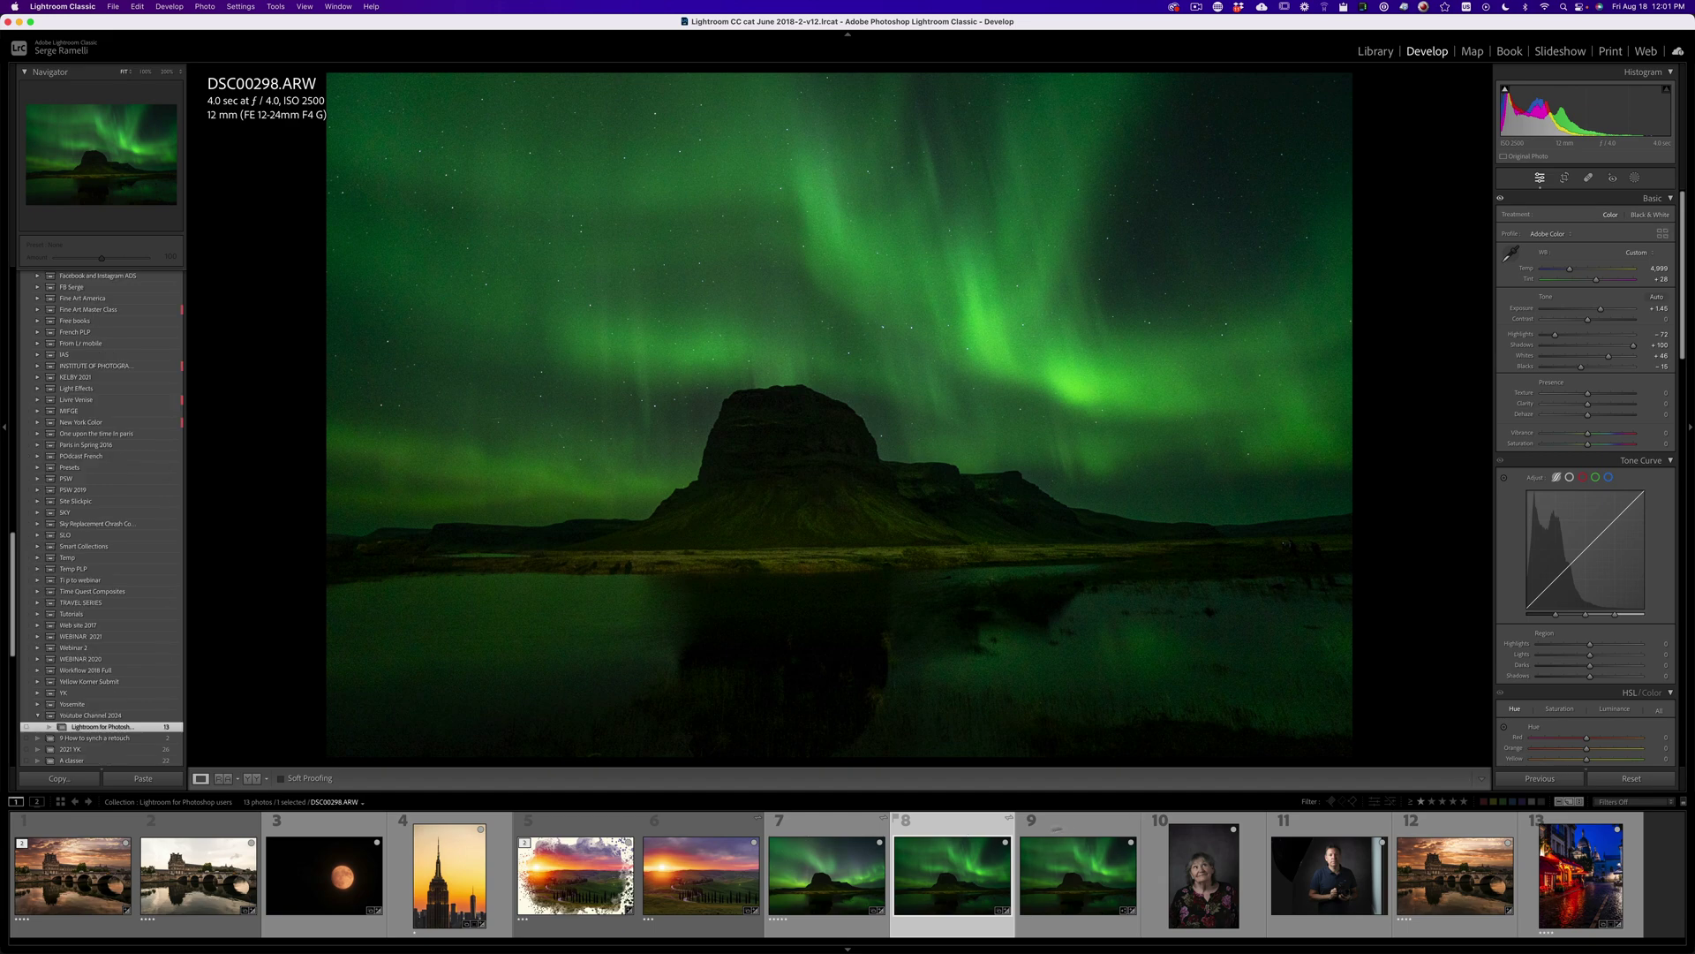
key(super+z)
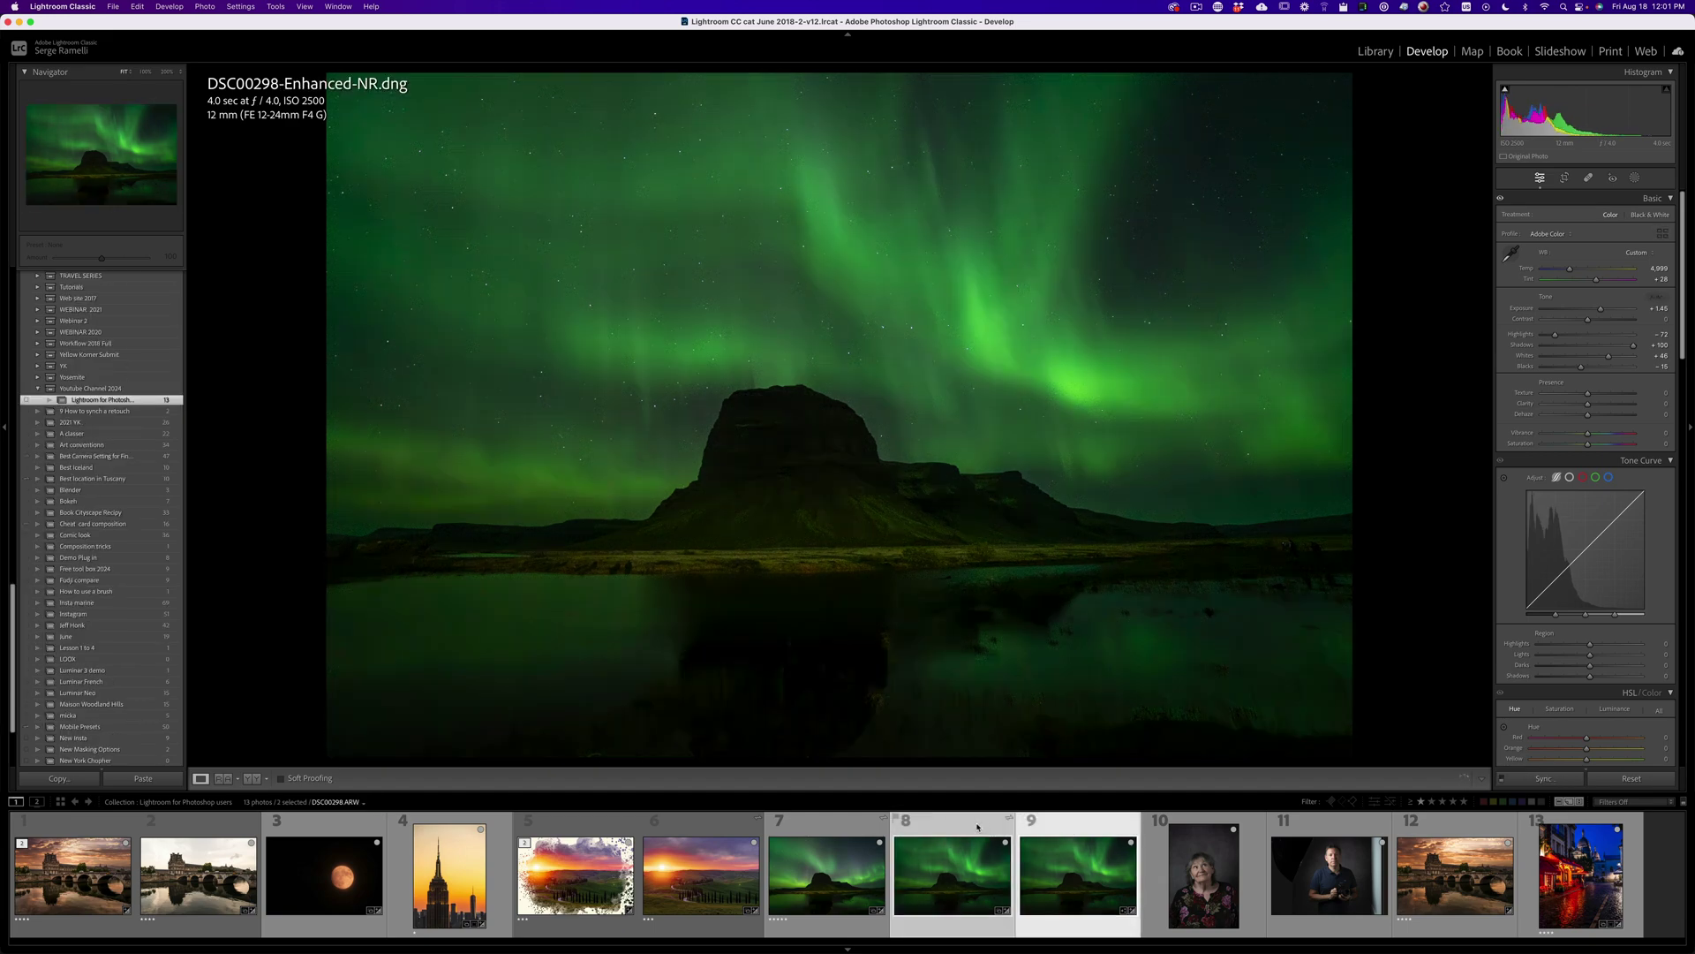
key(c)
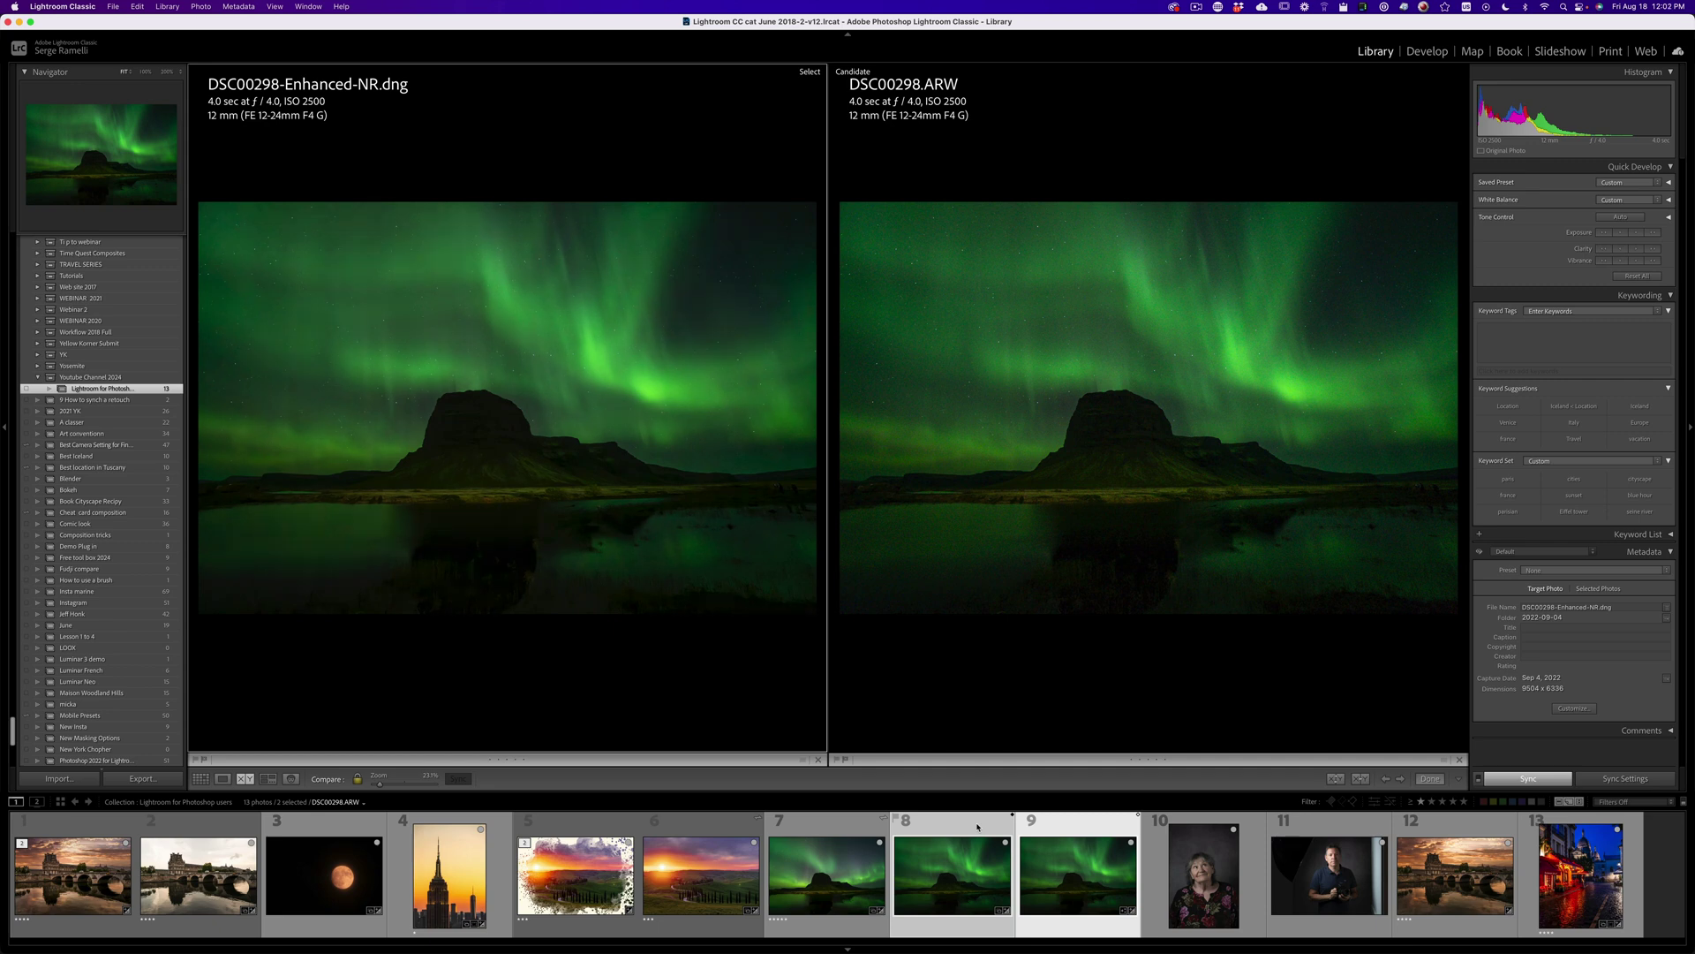
key(shift+Tab)
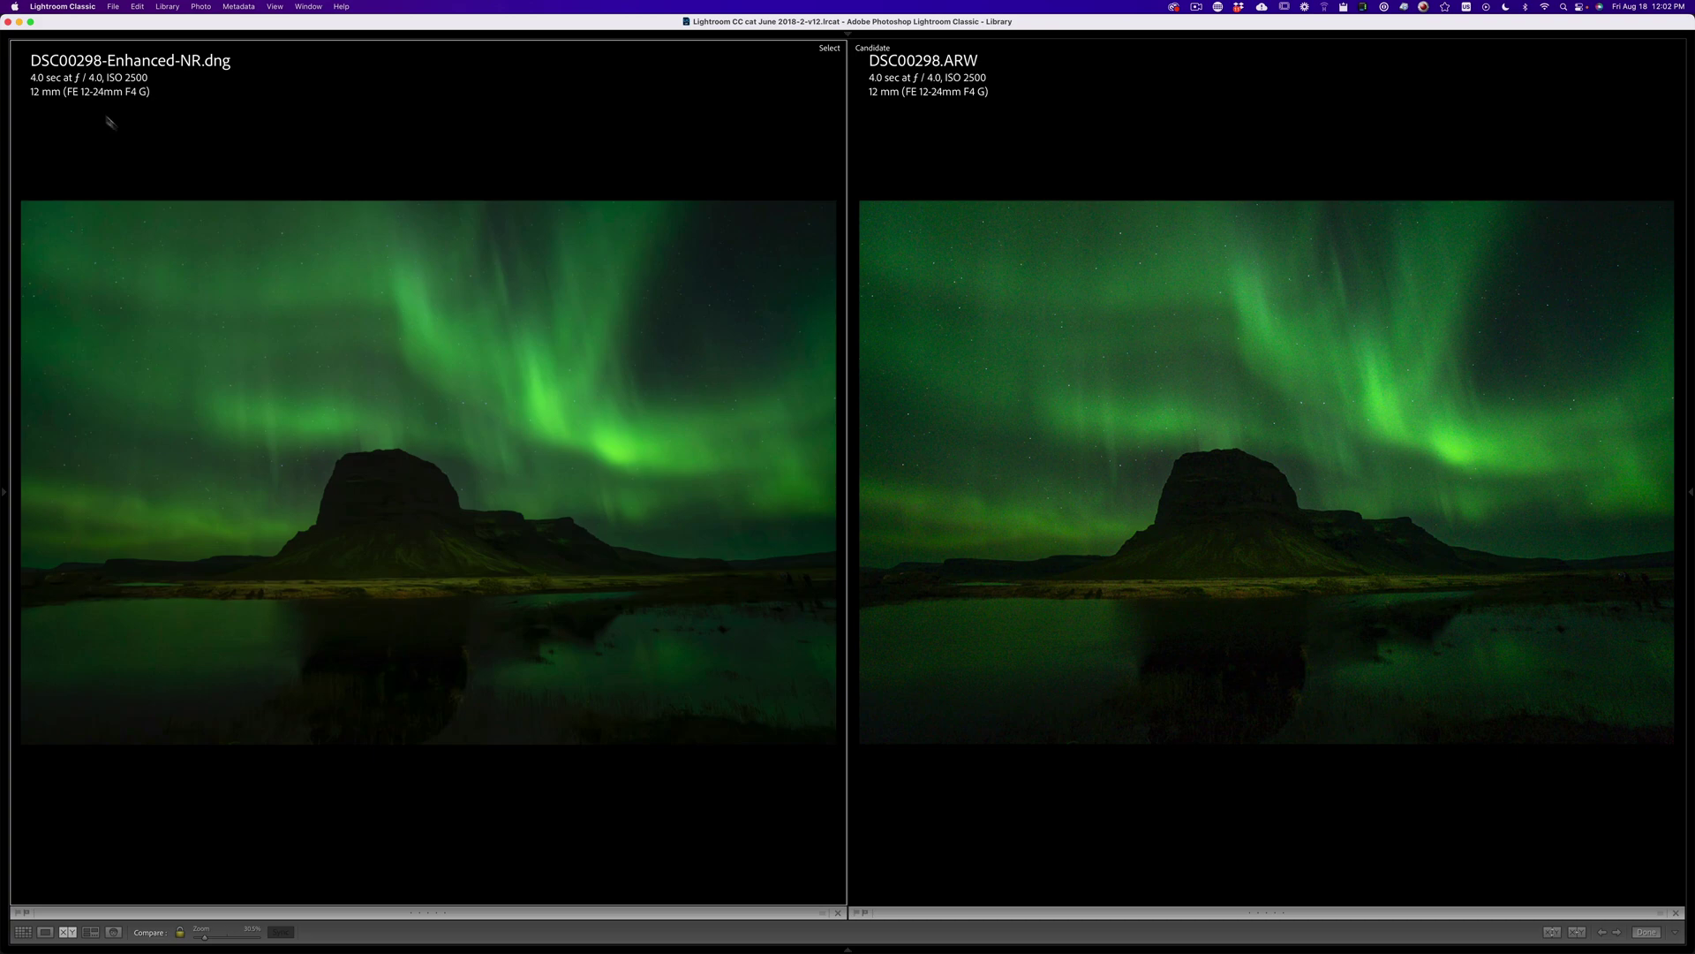
Step: Magnify both photos on the mountain, pan across to compare noise, then zoom out
click(1202, 460)
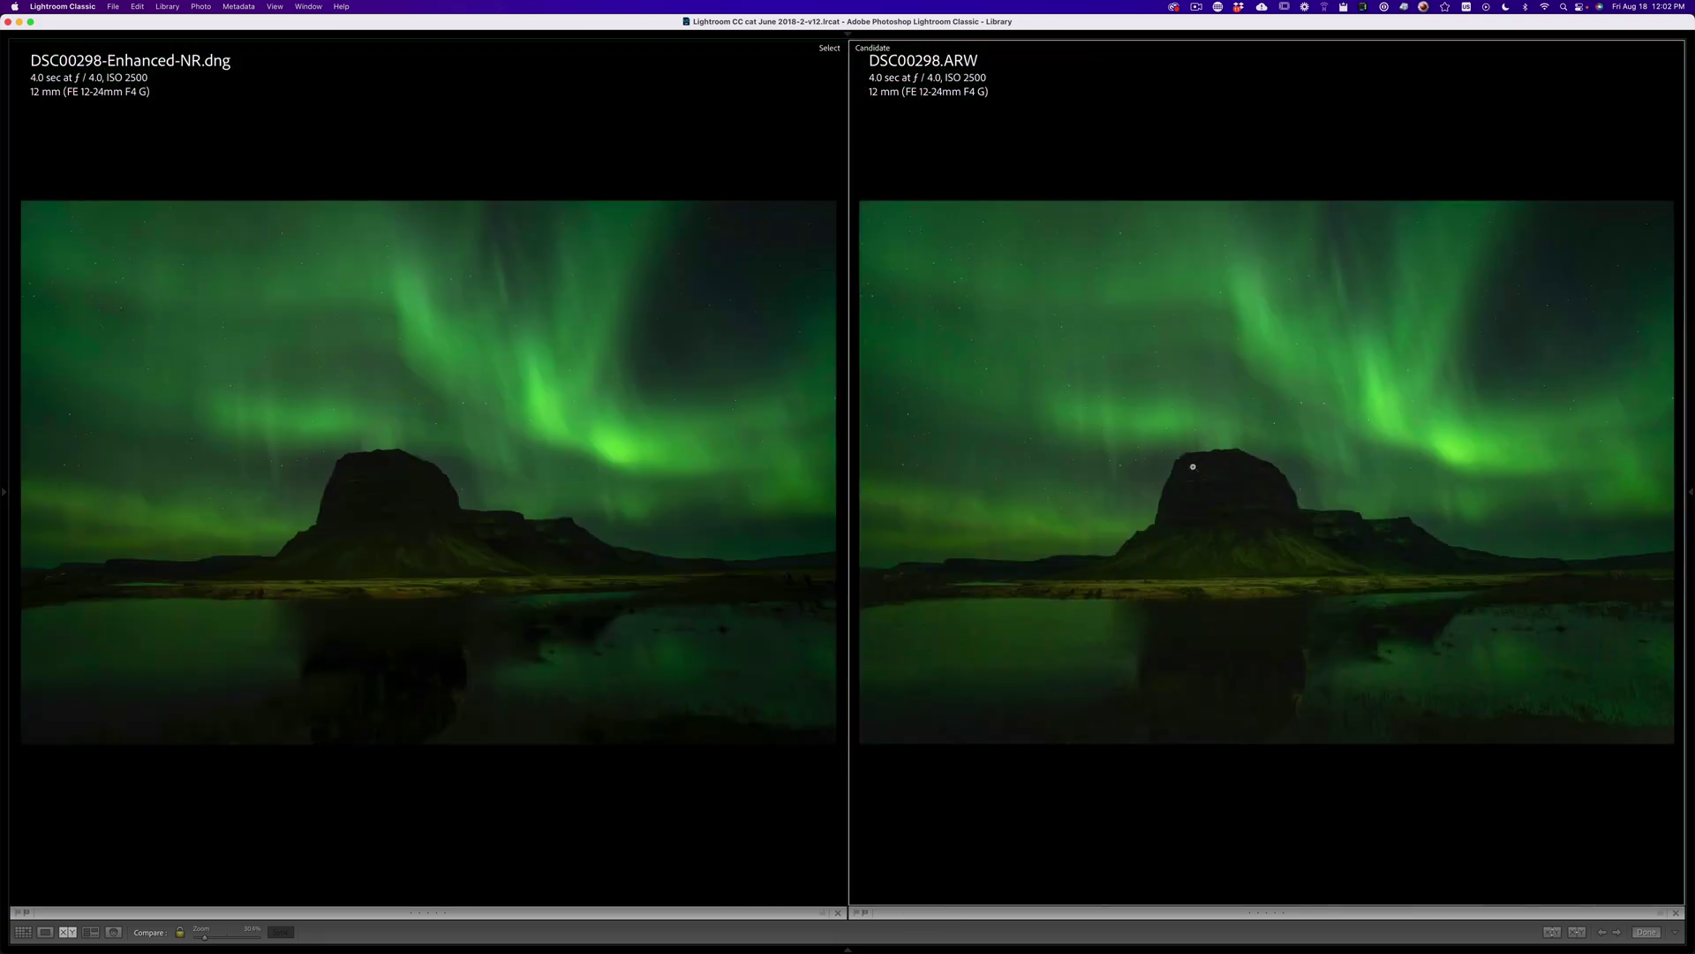
click(1200, 460)
drag(1222, 481, 1242, 398)
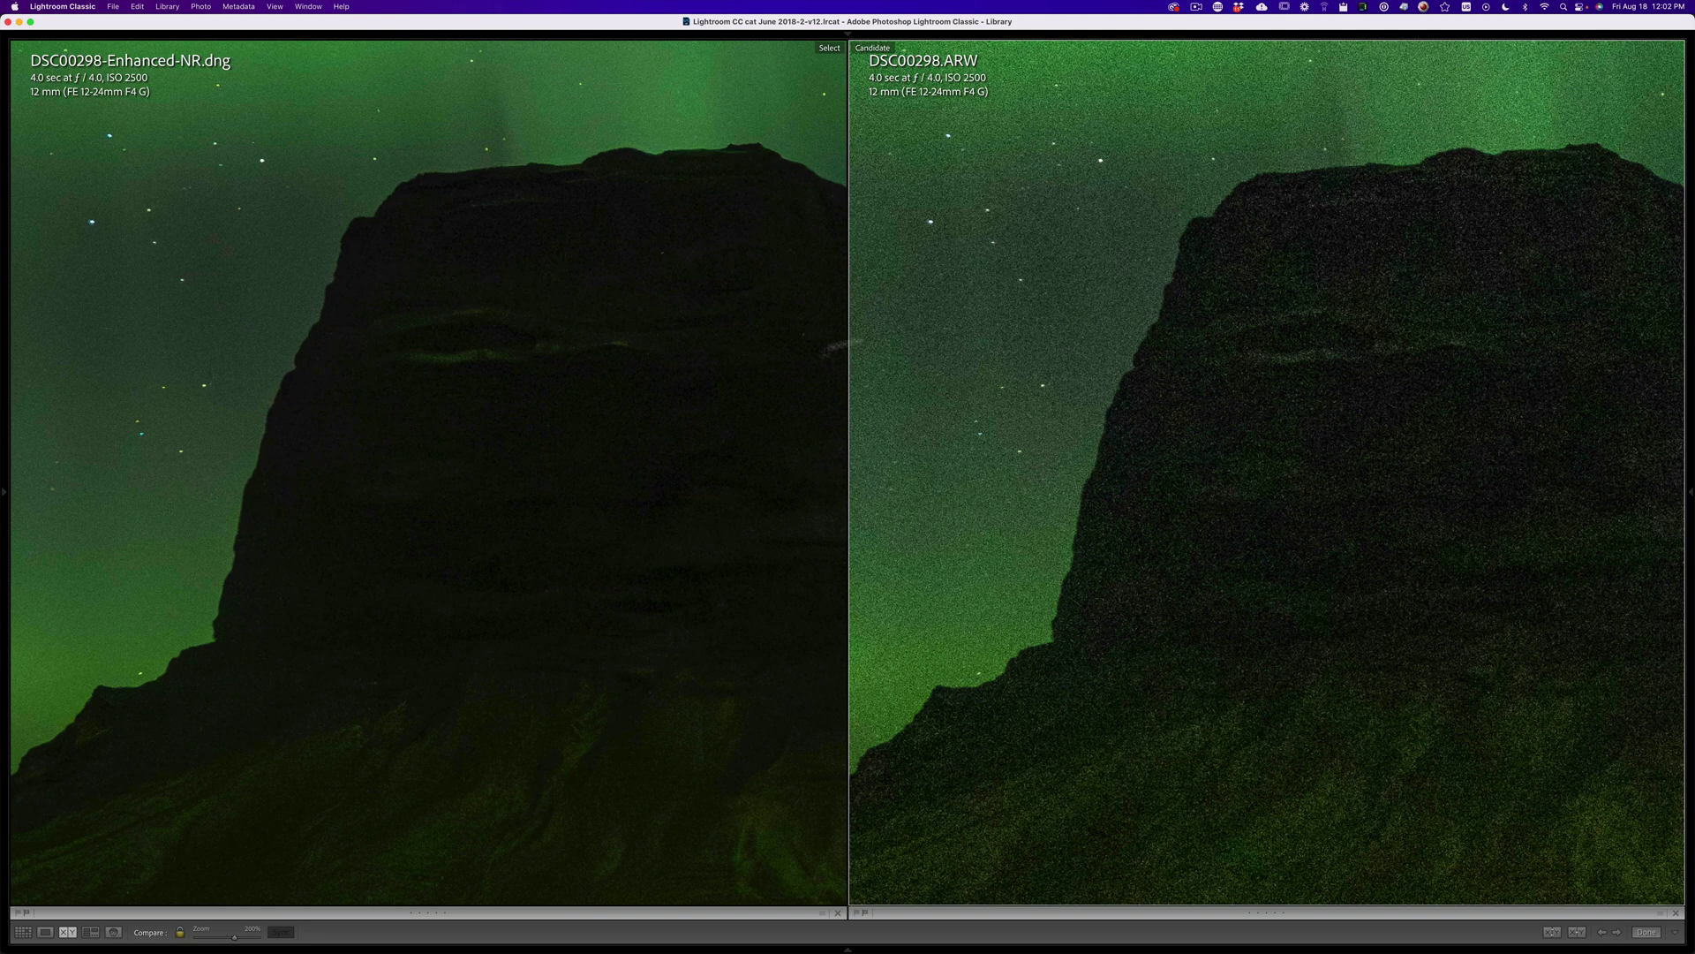
scroll(424, 395, down, 5)
scroll(576, 403, right, 10)
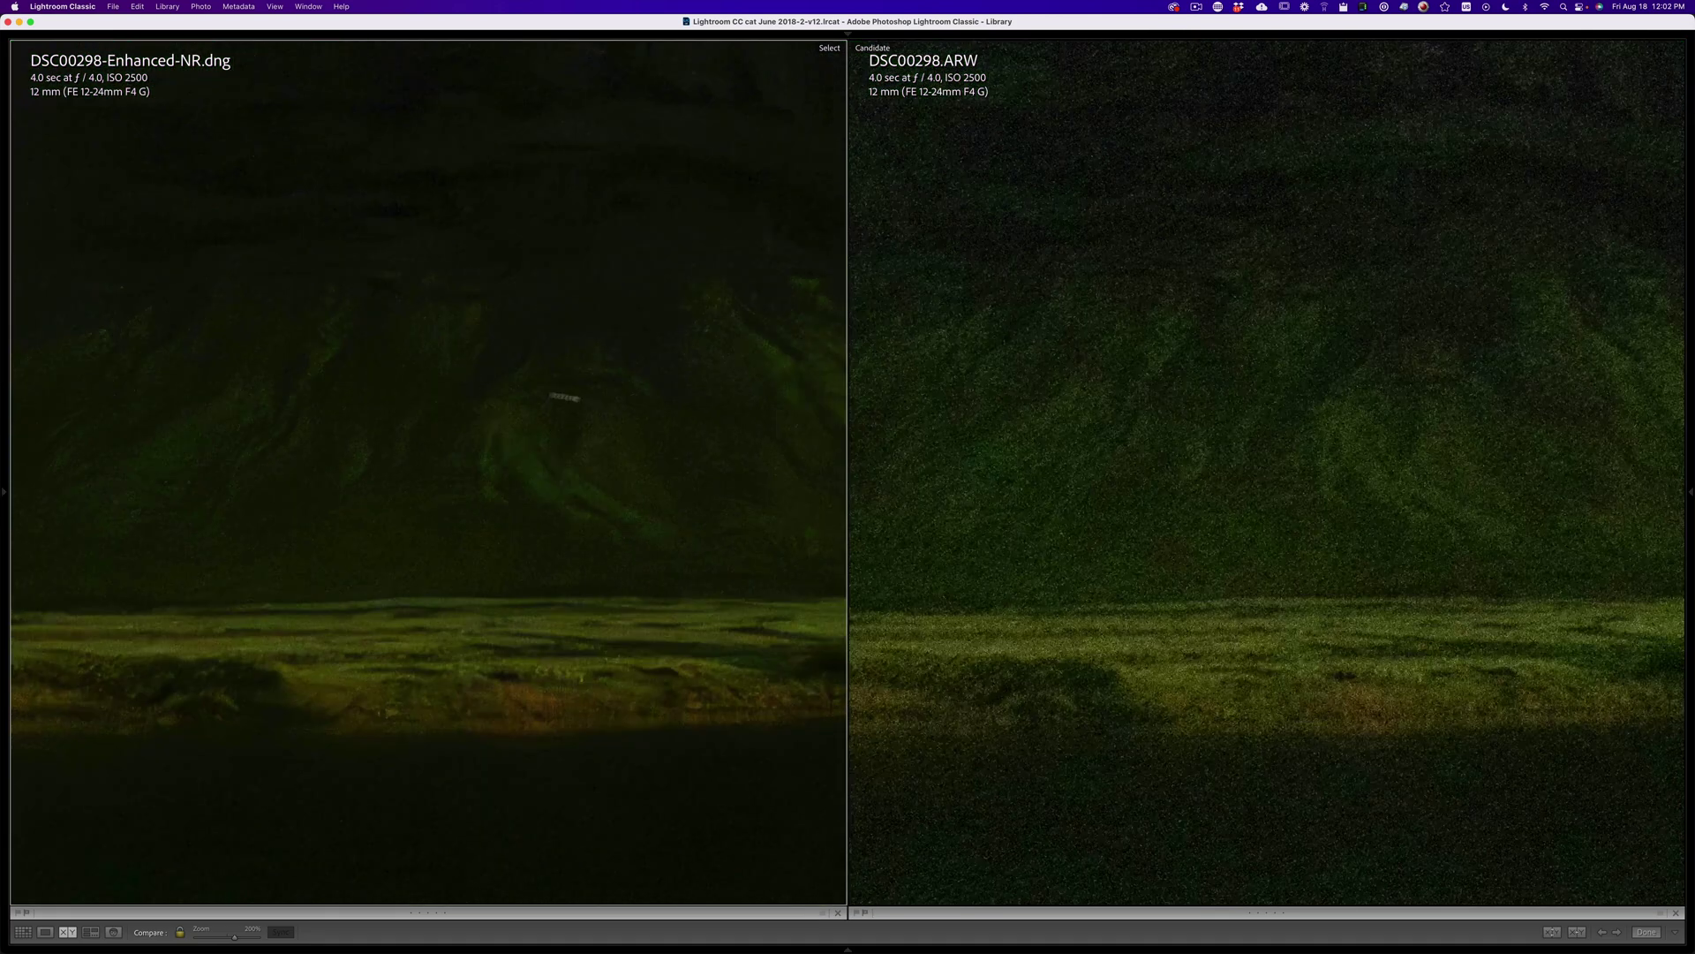
scroll(614, 493, up, 6)
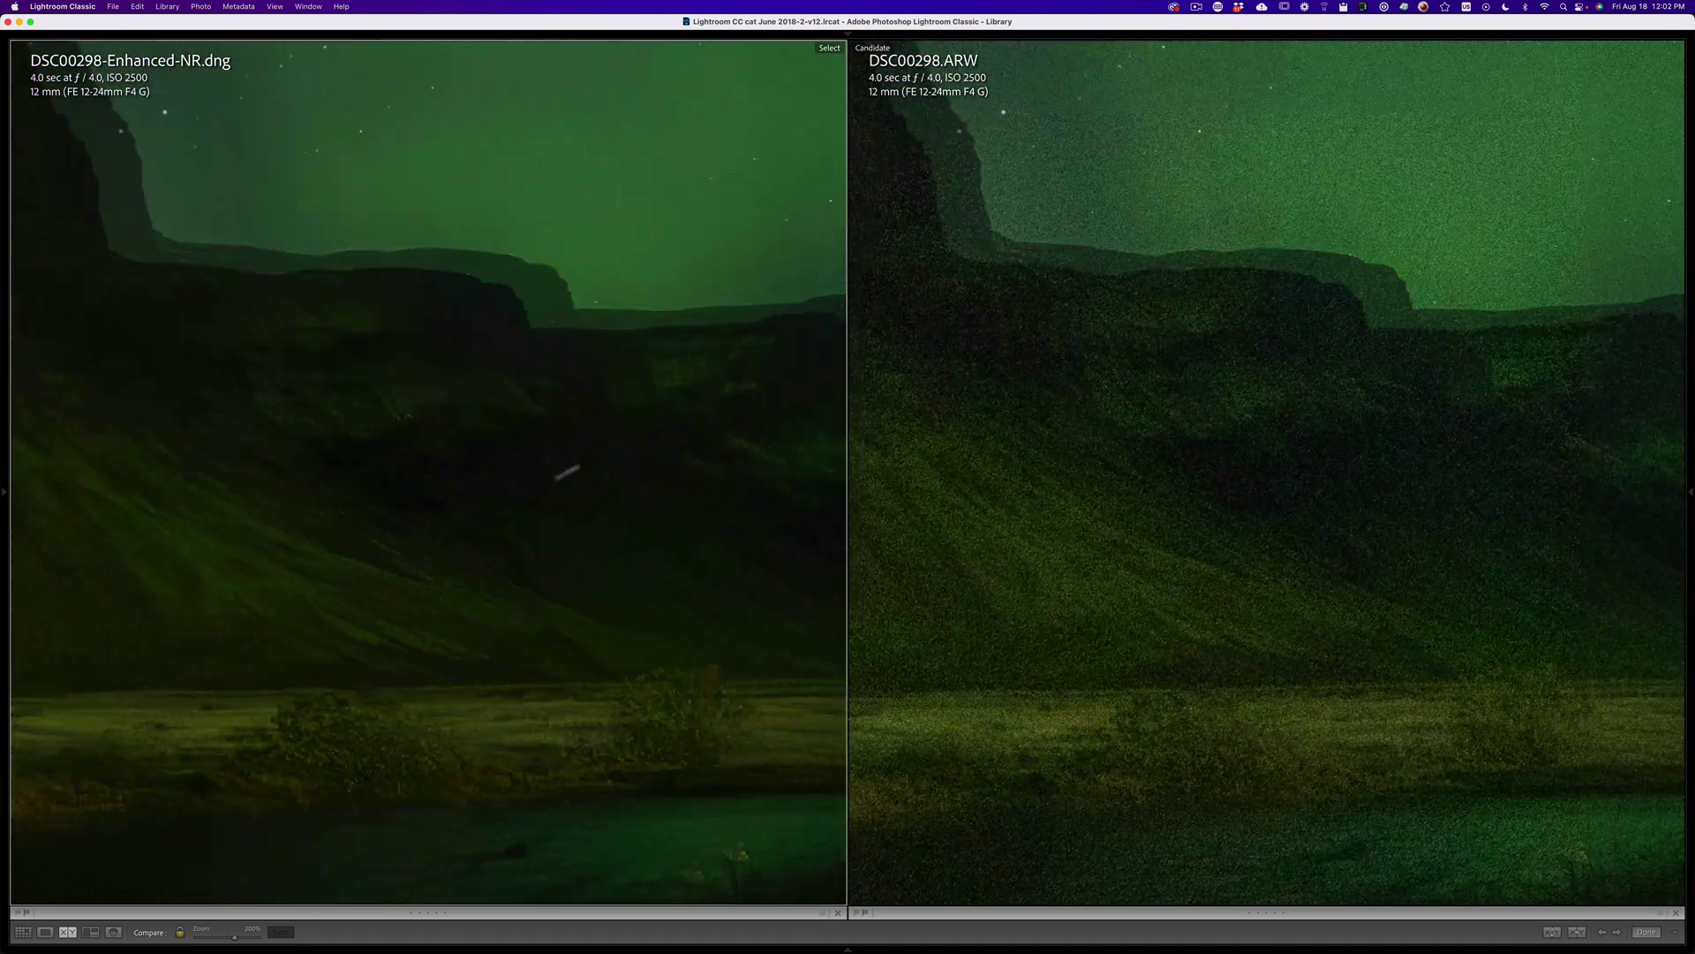
scroll(604, 587, up, 8)
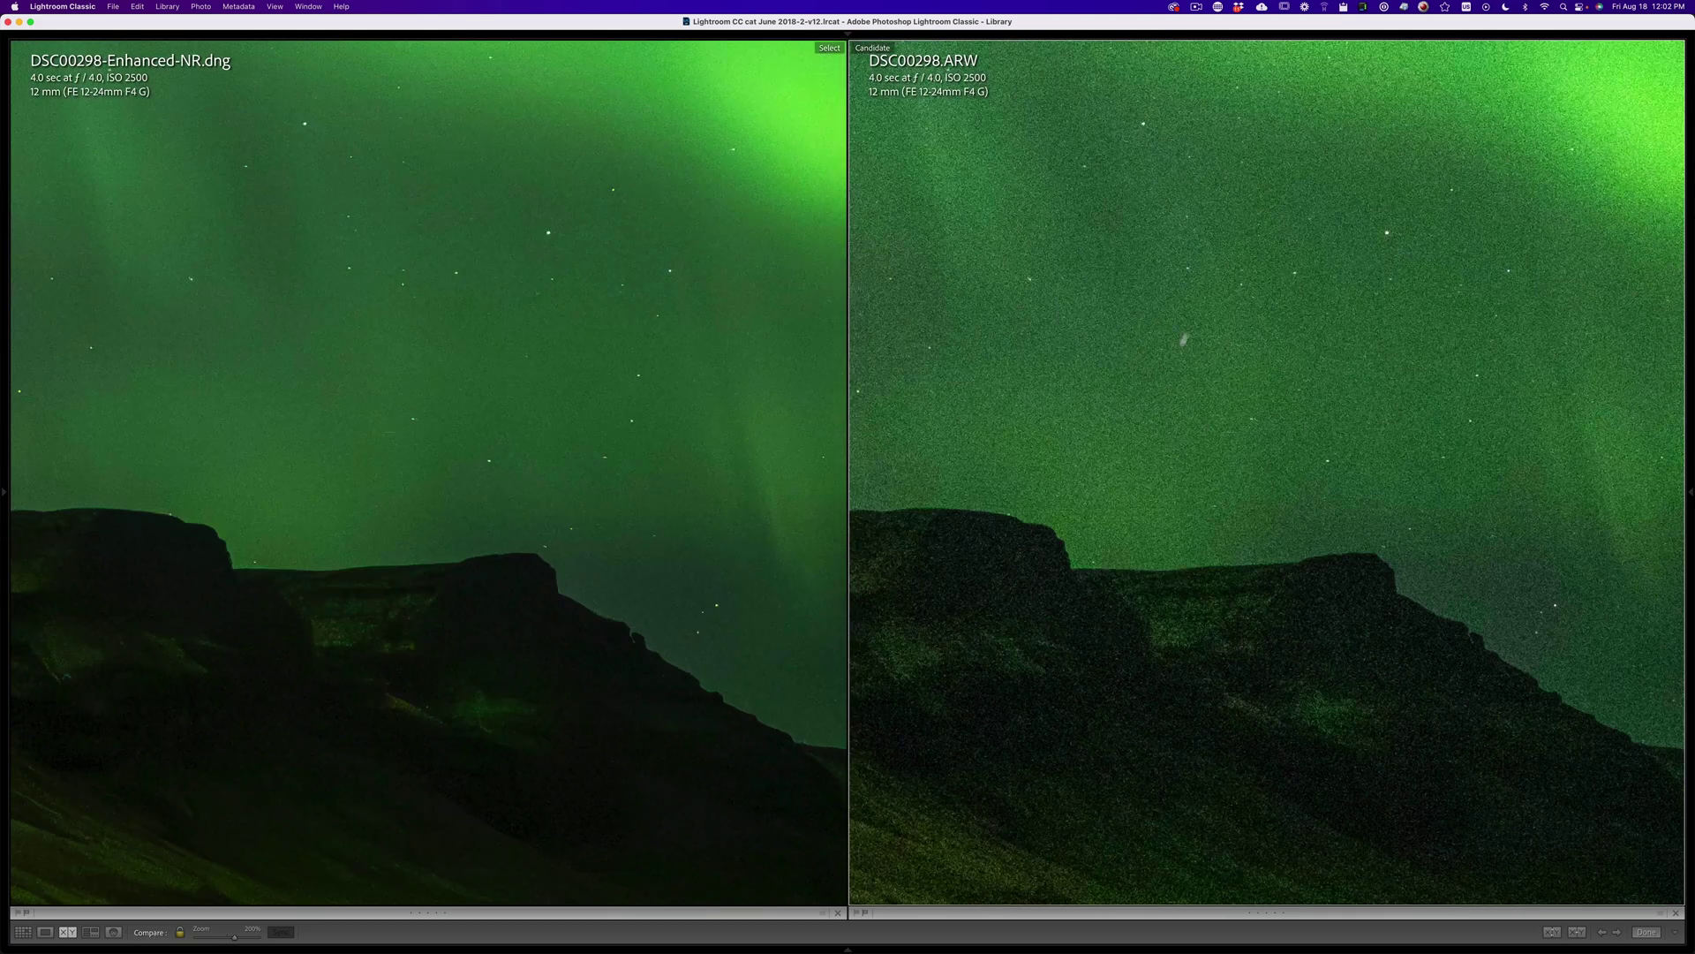
scroll(604, 587, down, 6)
scroll(604, 587, down, 5)
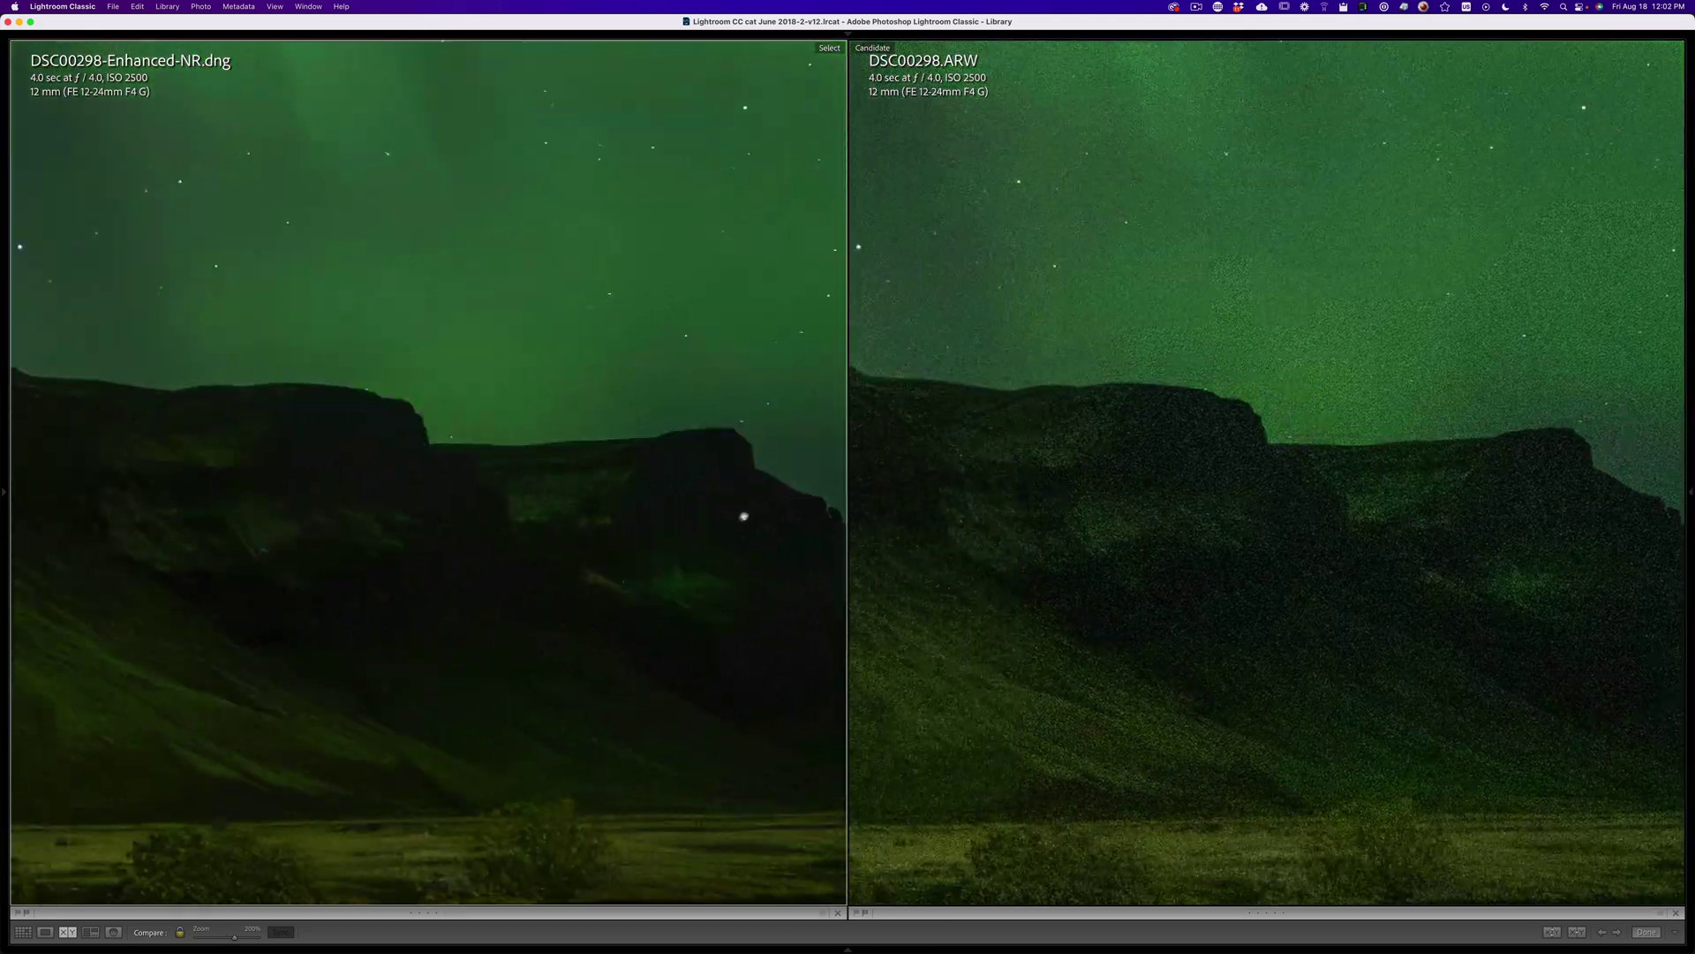
click(544, 444)
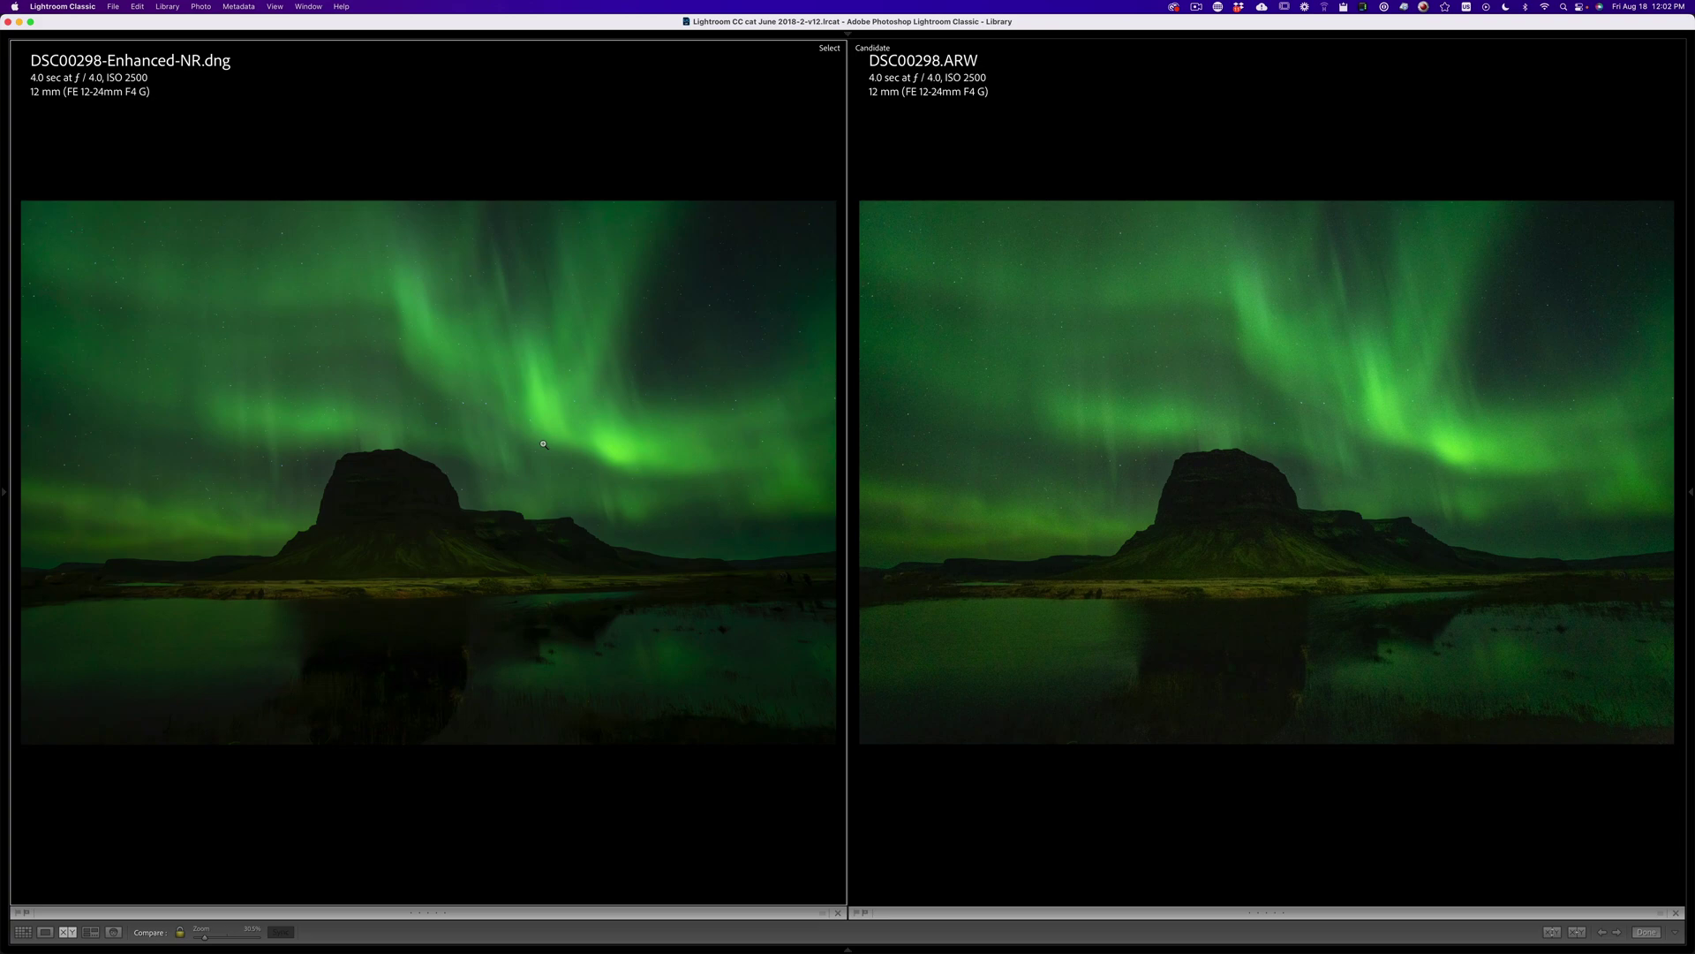
Step: Restore the panels, pick Northern Light Blending-1.ARW, and show DSC00298-Enhanced-NR.dng alone in Loupe
key(shift+Tab)
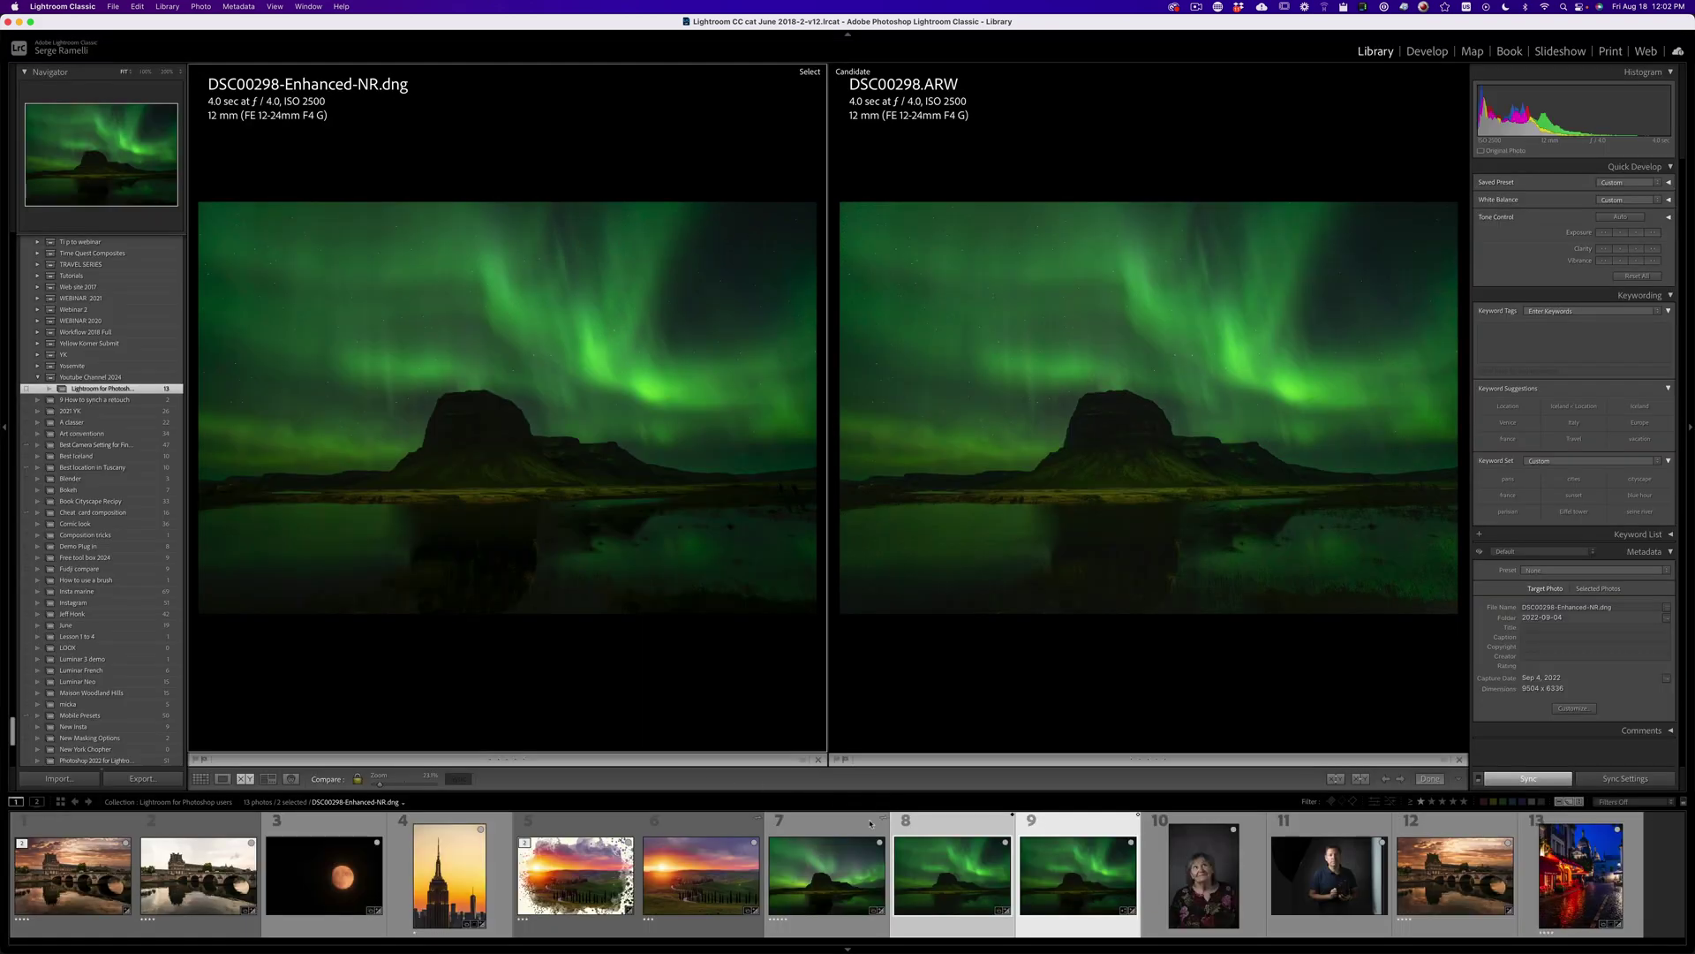
click(870, 823)
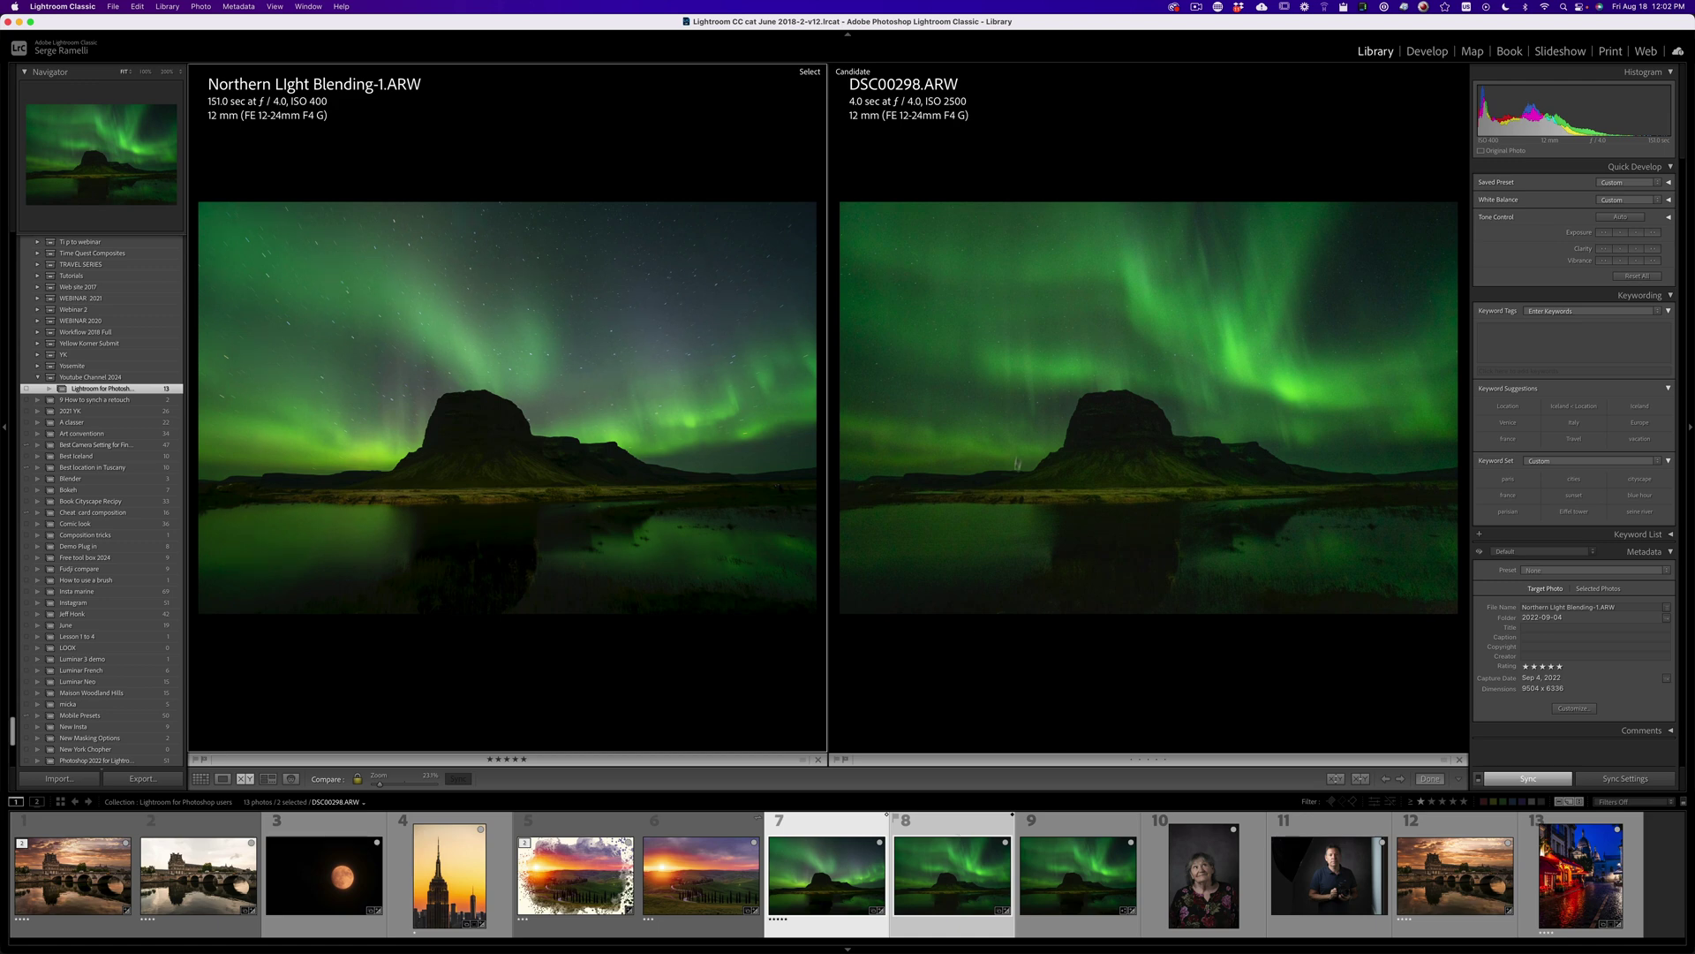
double_click(1077, 875)
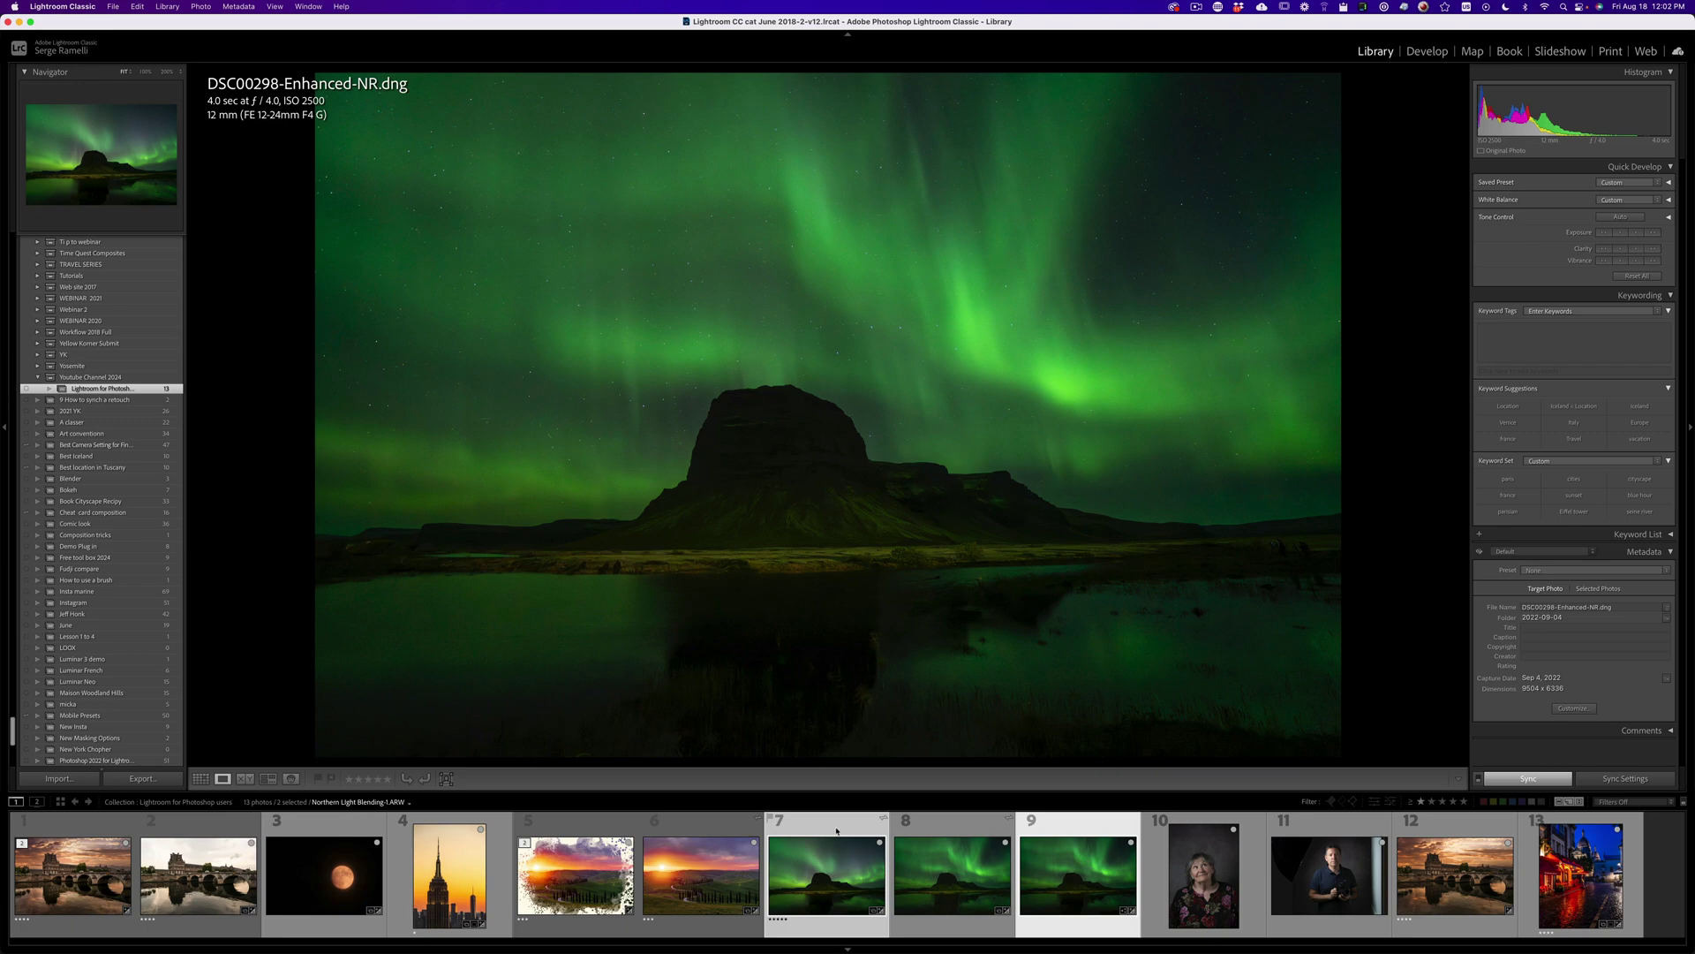
Step: Compare both photos full-screen at 200%, panning over terrain, water, aurora and ridge, then zoom out
key(c)
key(shift+Tab)
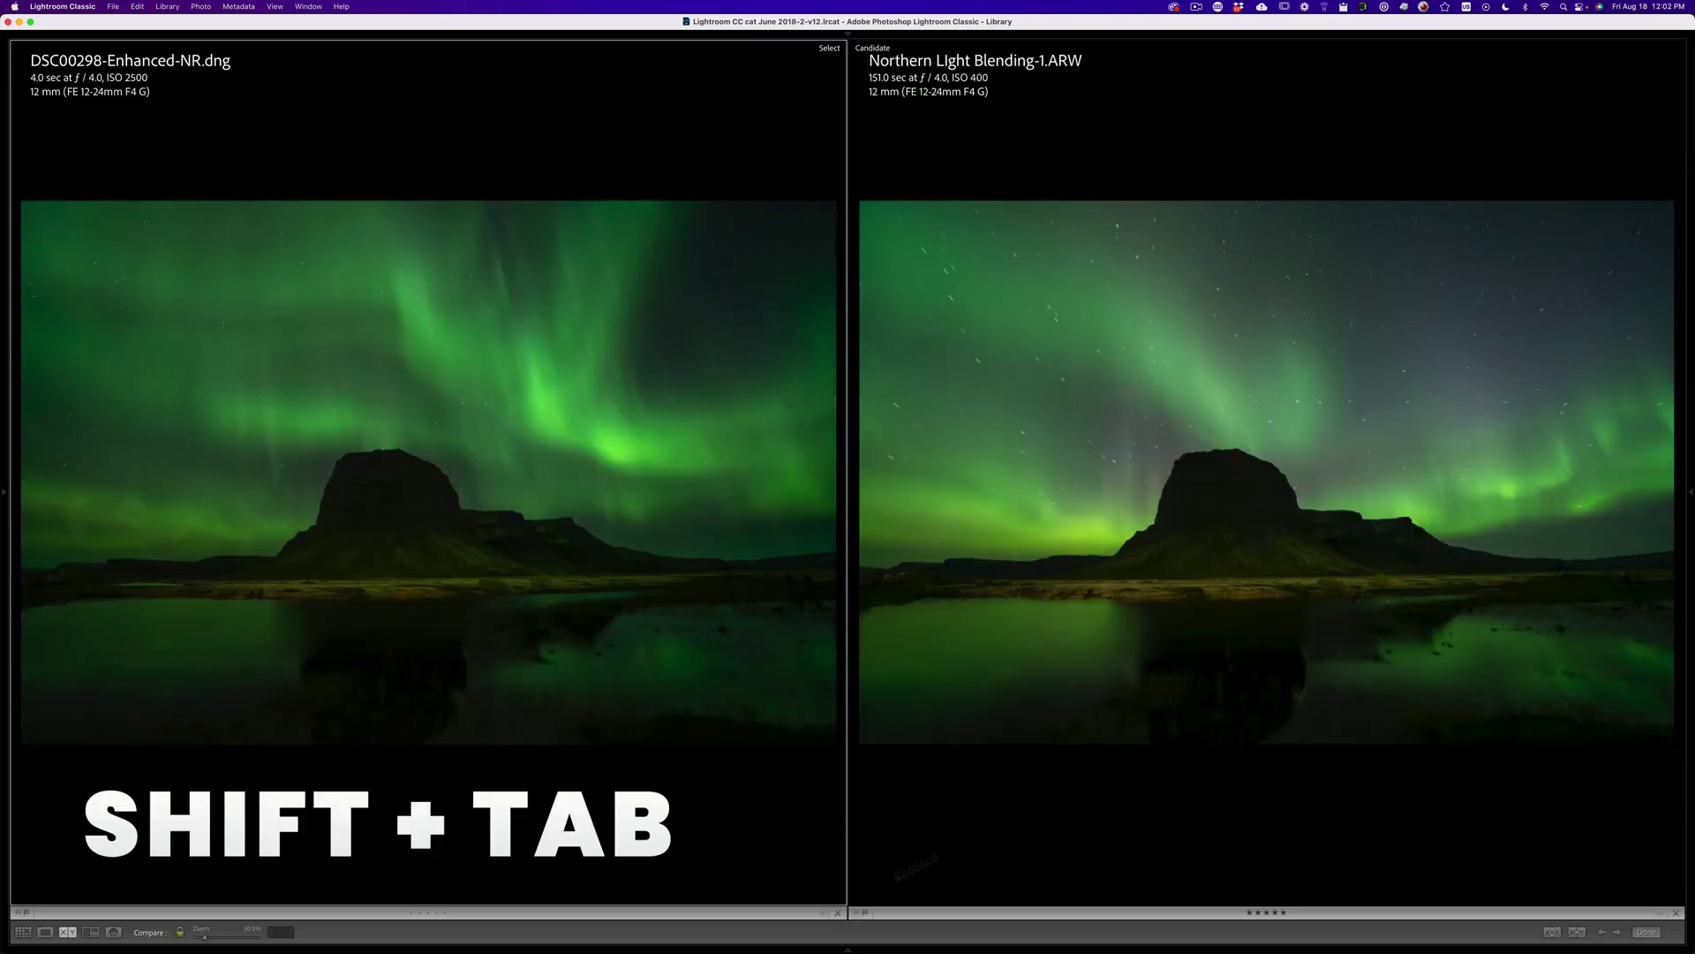
click(1294, 568)
drag(1294, 567, 1147, 530)
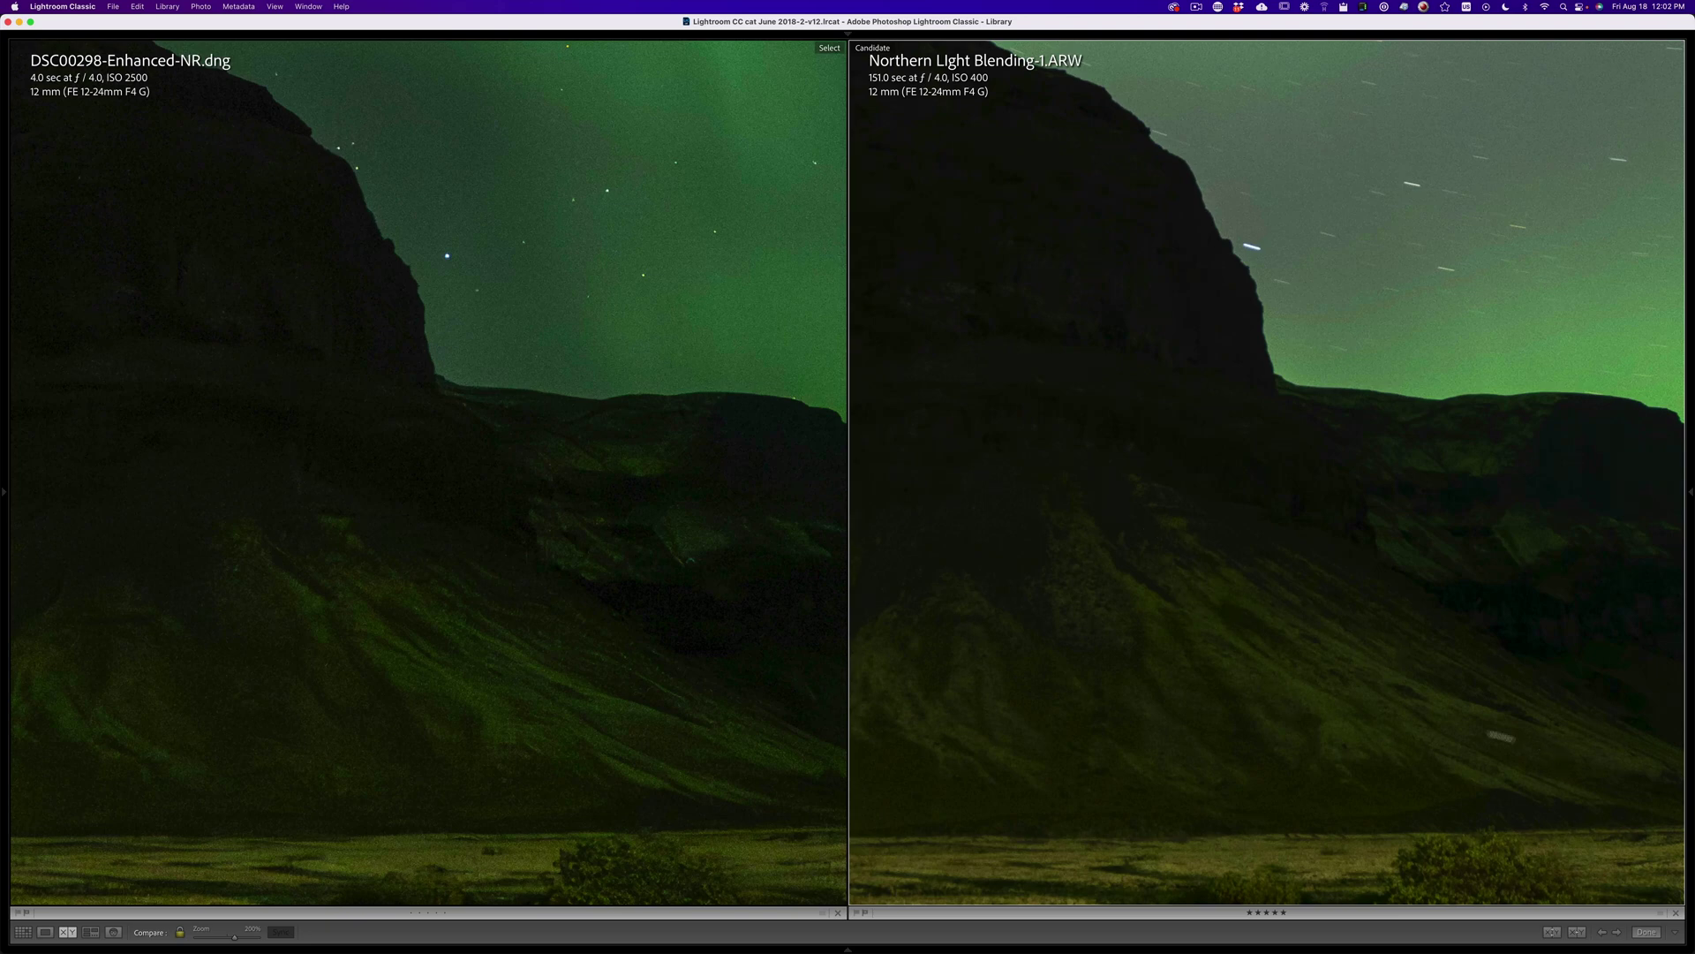
drag(1502, 736, 1155, 628)
drag(1441, 692, 1280, 623)
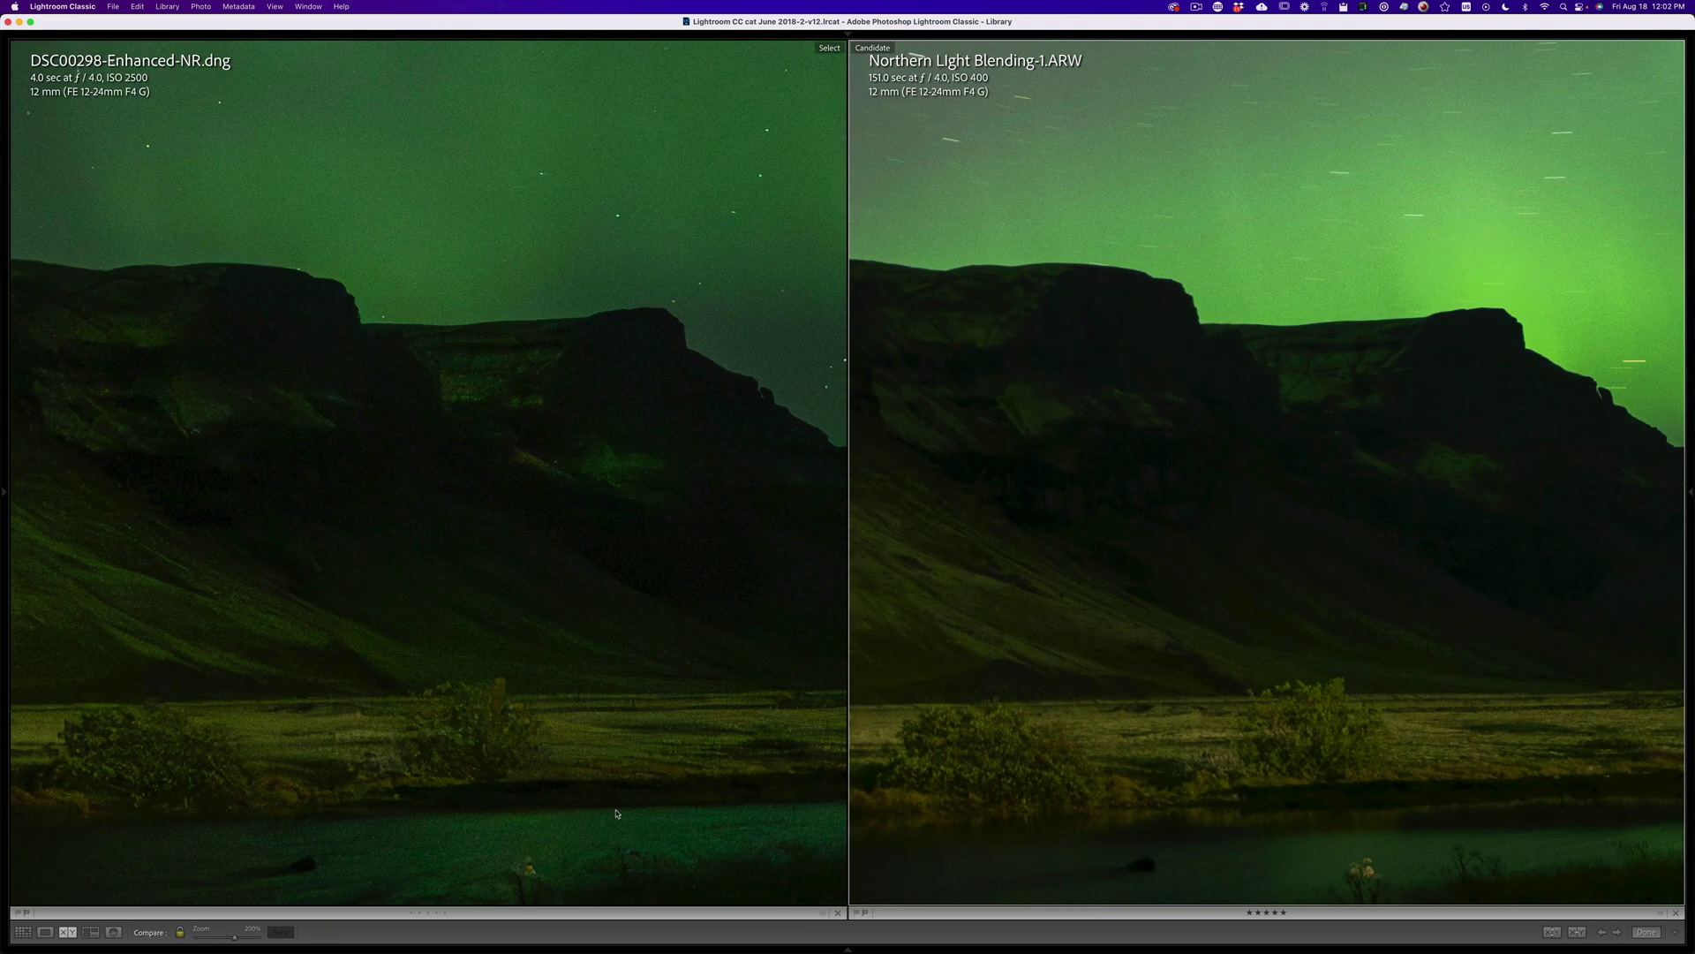
drag(601, 857, 623, 756)
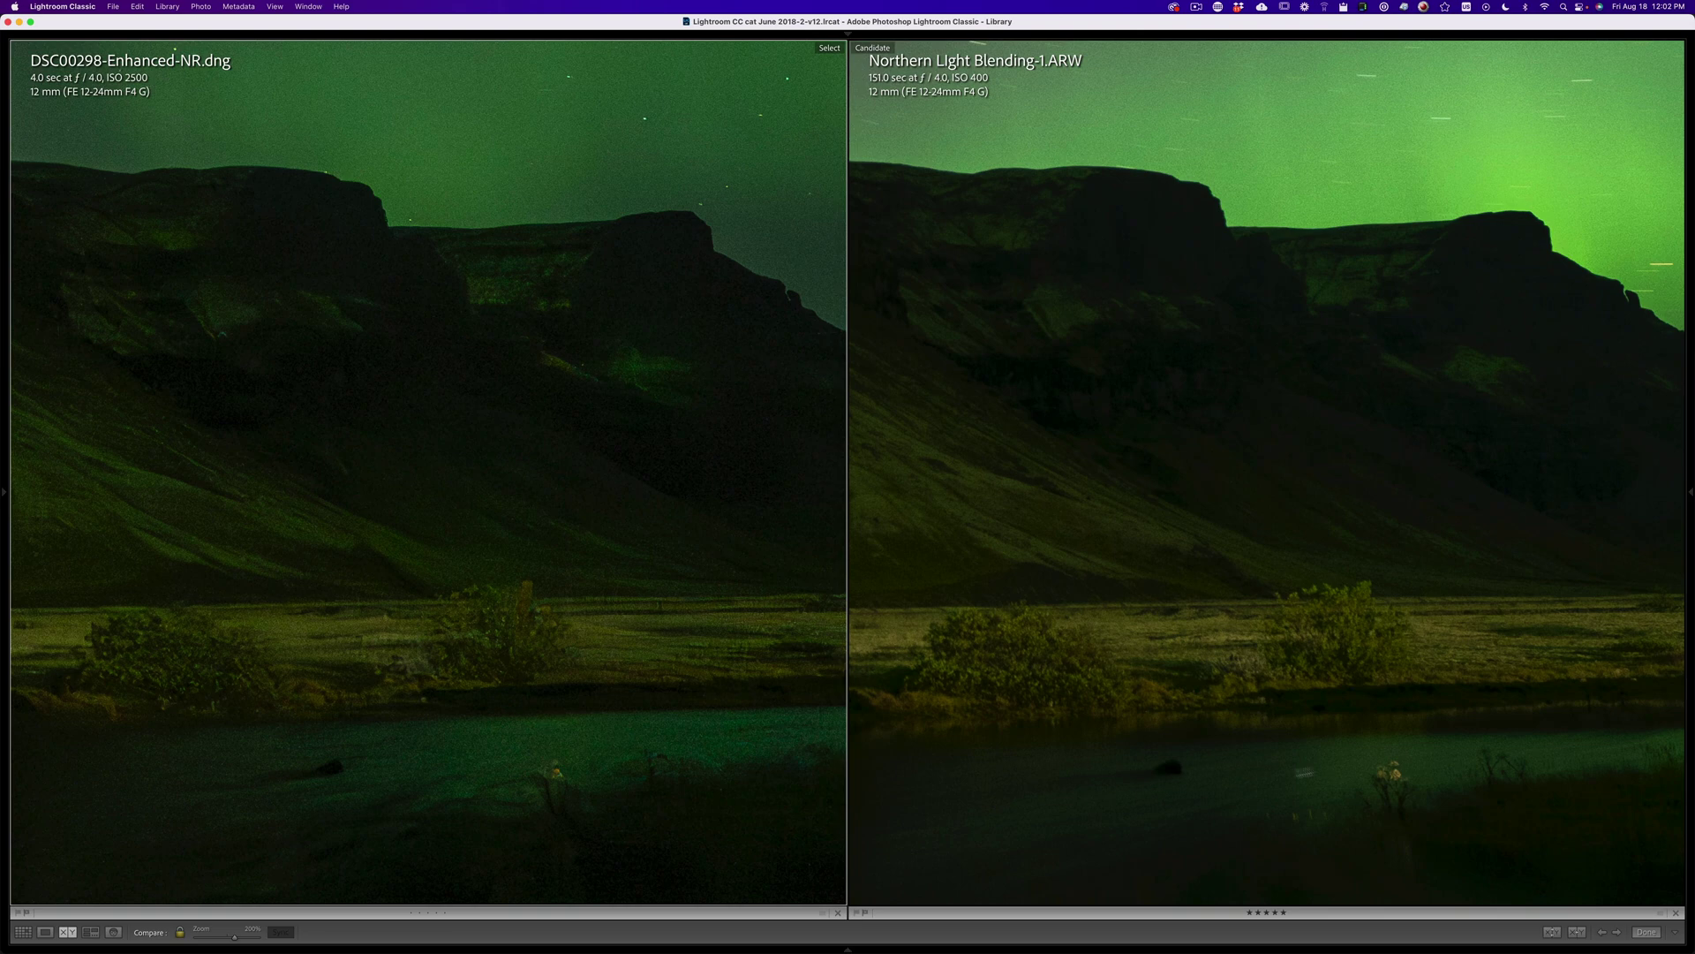
drag(1480, 677, 1217, 758)
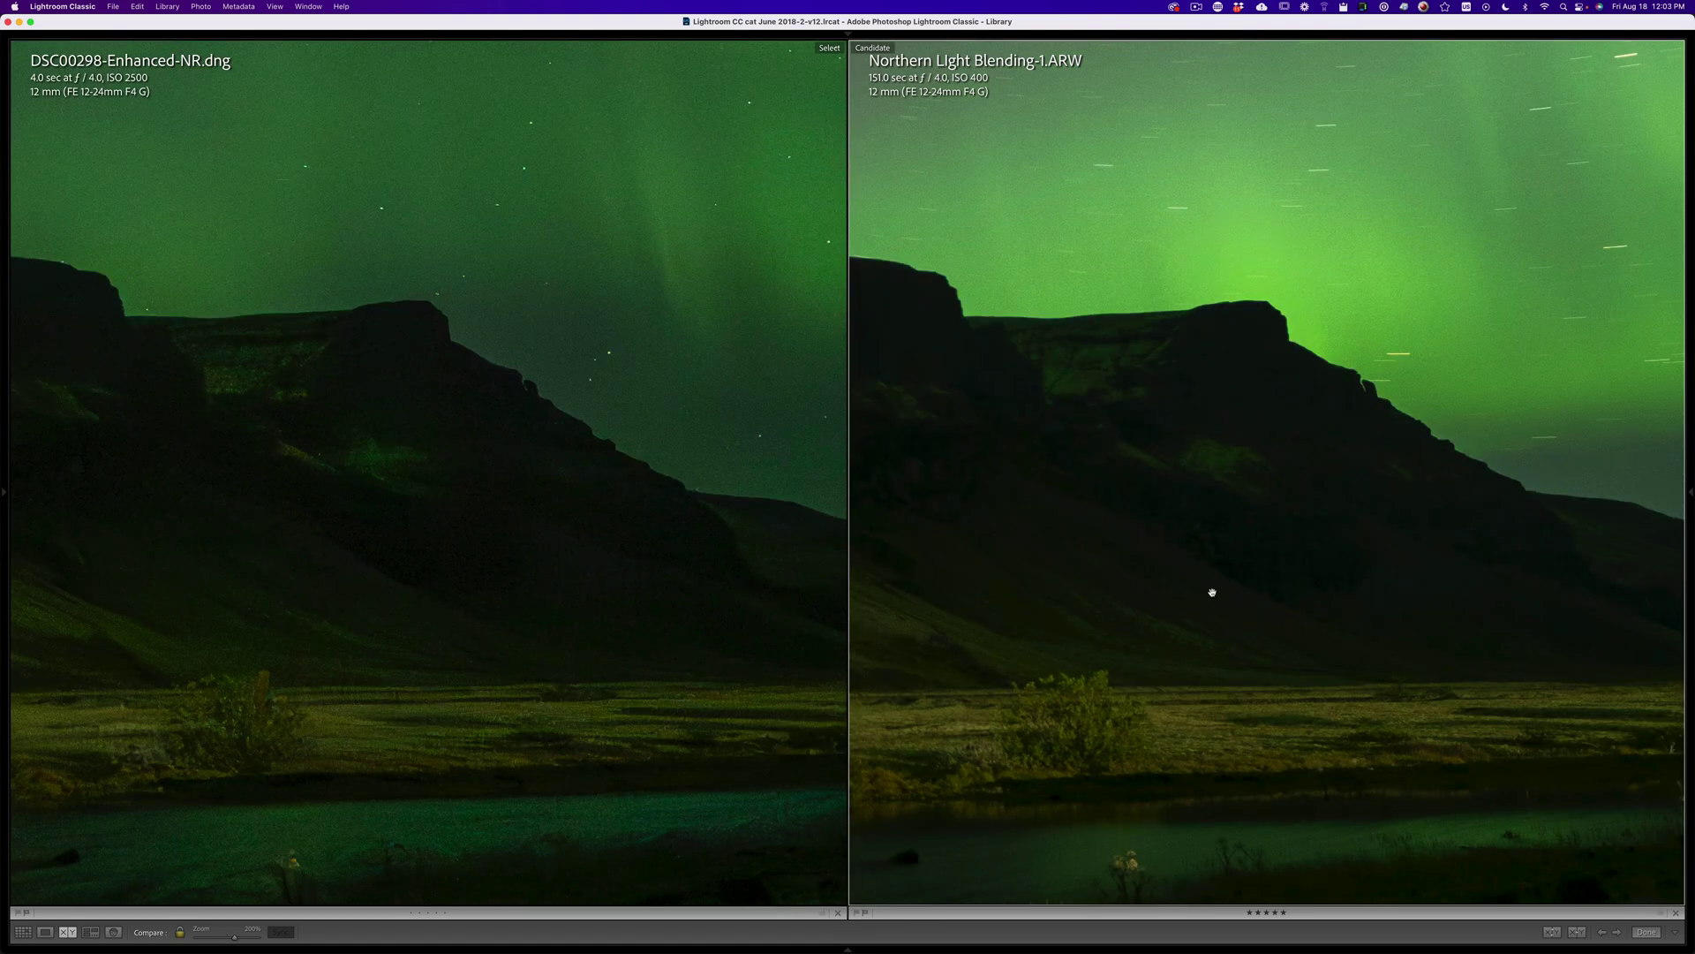
drag(473, 536, 685, 481)
drag(371, 389, 536, 389)
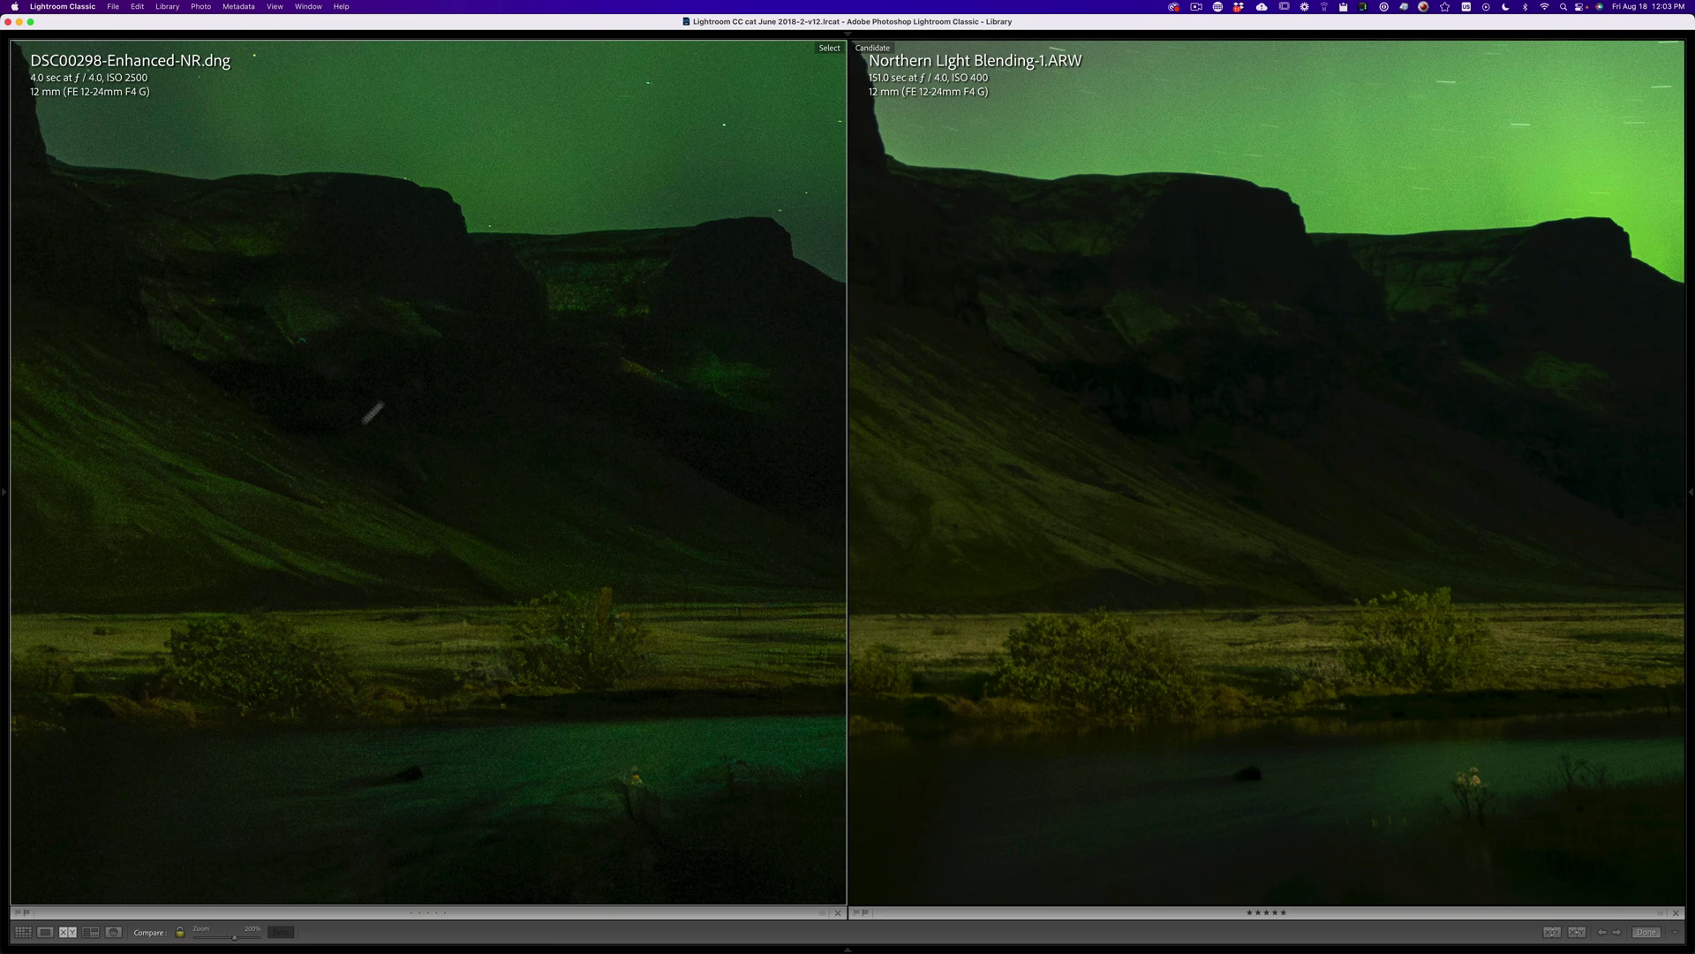
click(453, 435)
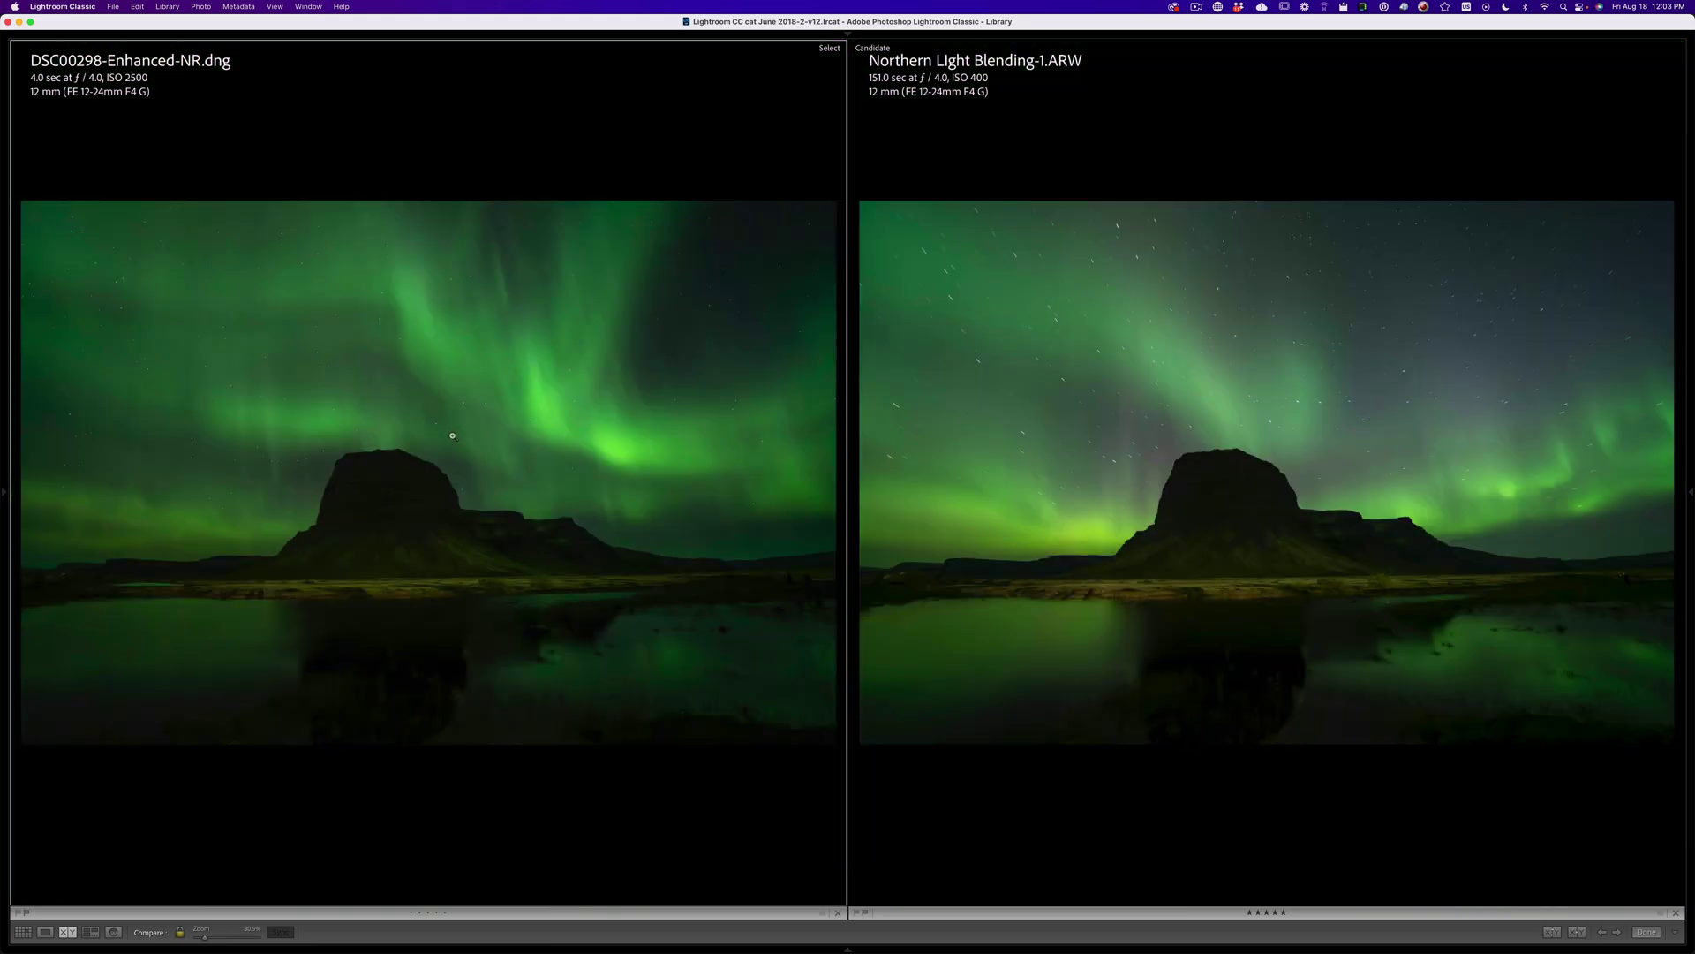
Step: With panels restored, magnify both photos to 200% on the aurora sky
key(shift+Tab)
click(707, 288)
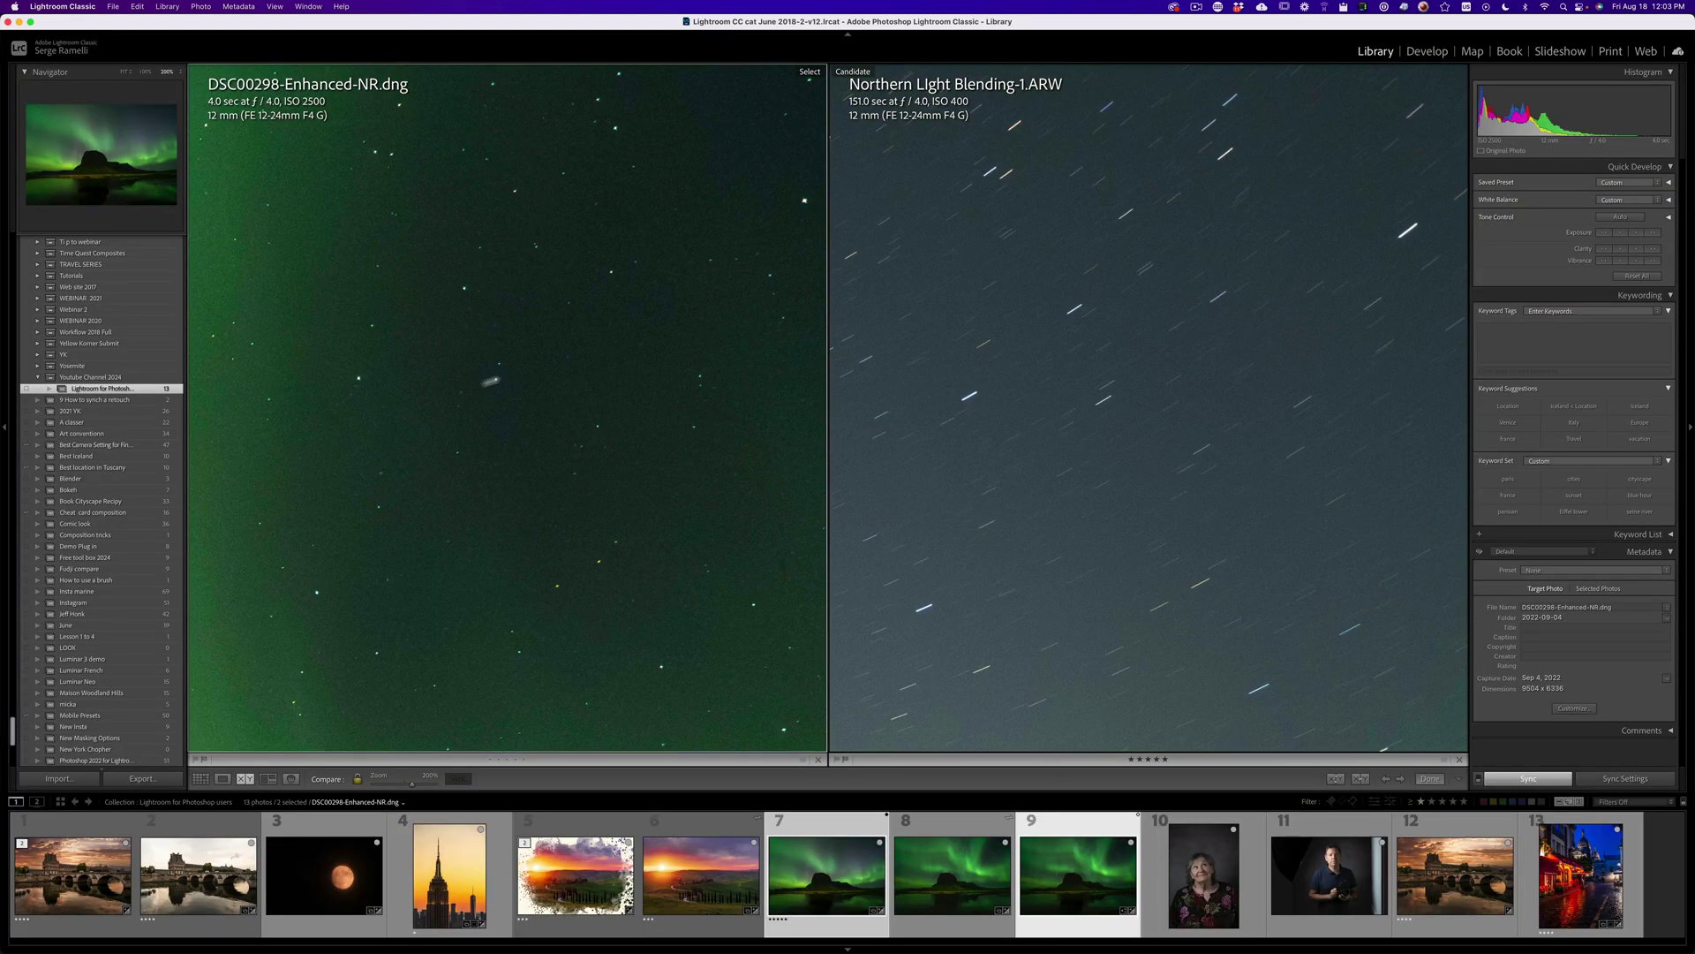
scroll(537, 370, left, 3)
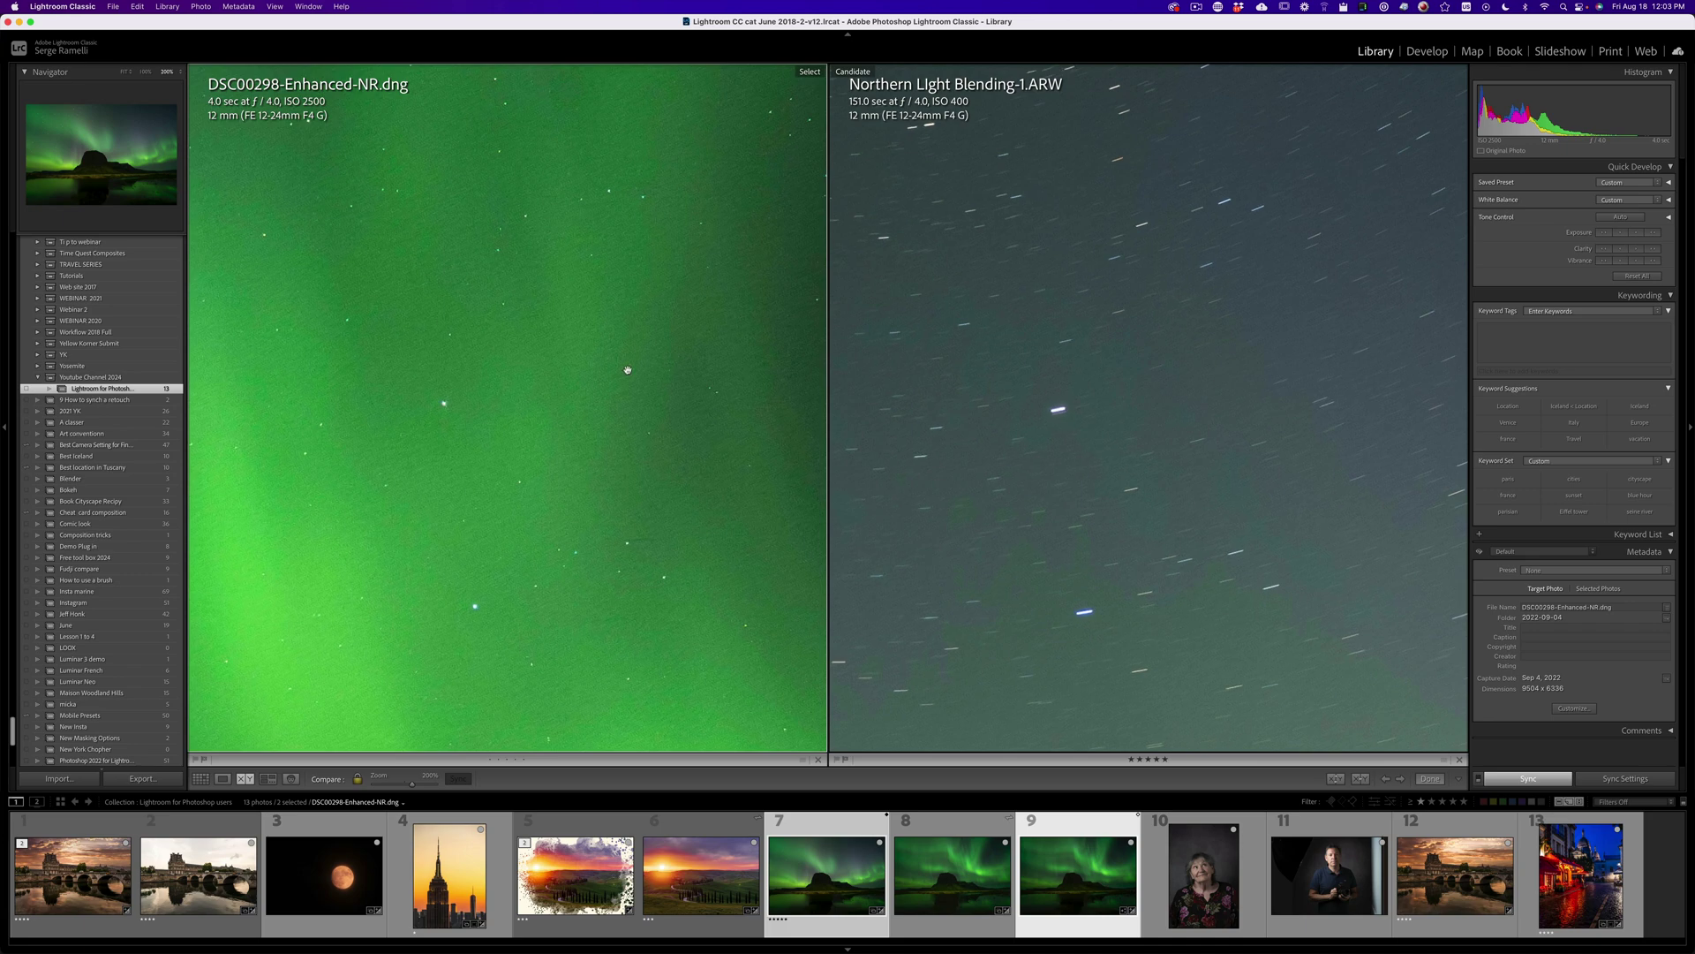
scroll(627, 370, left, 5)
key(shift+Tab)
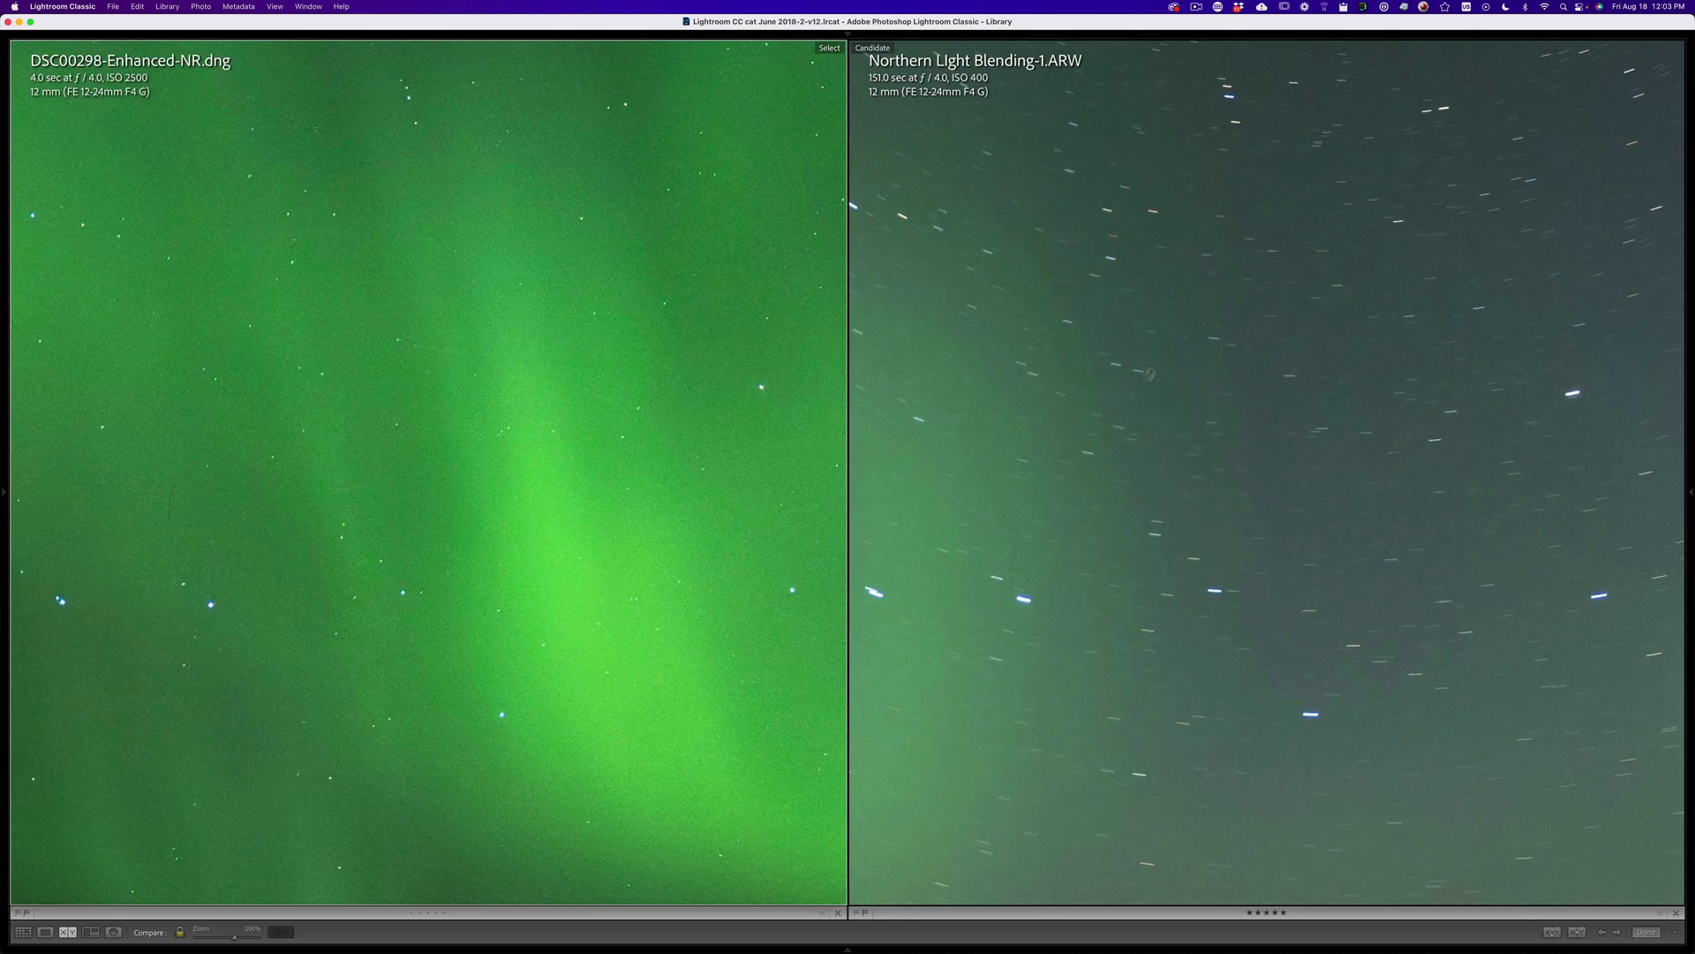
key(shift+Tab)
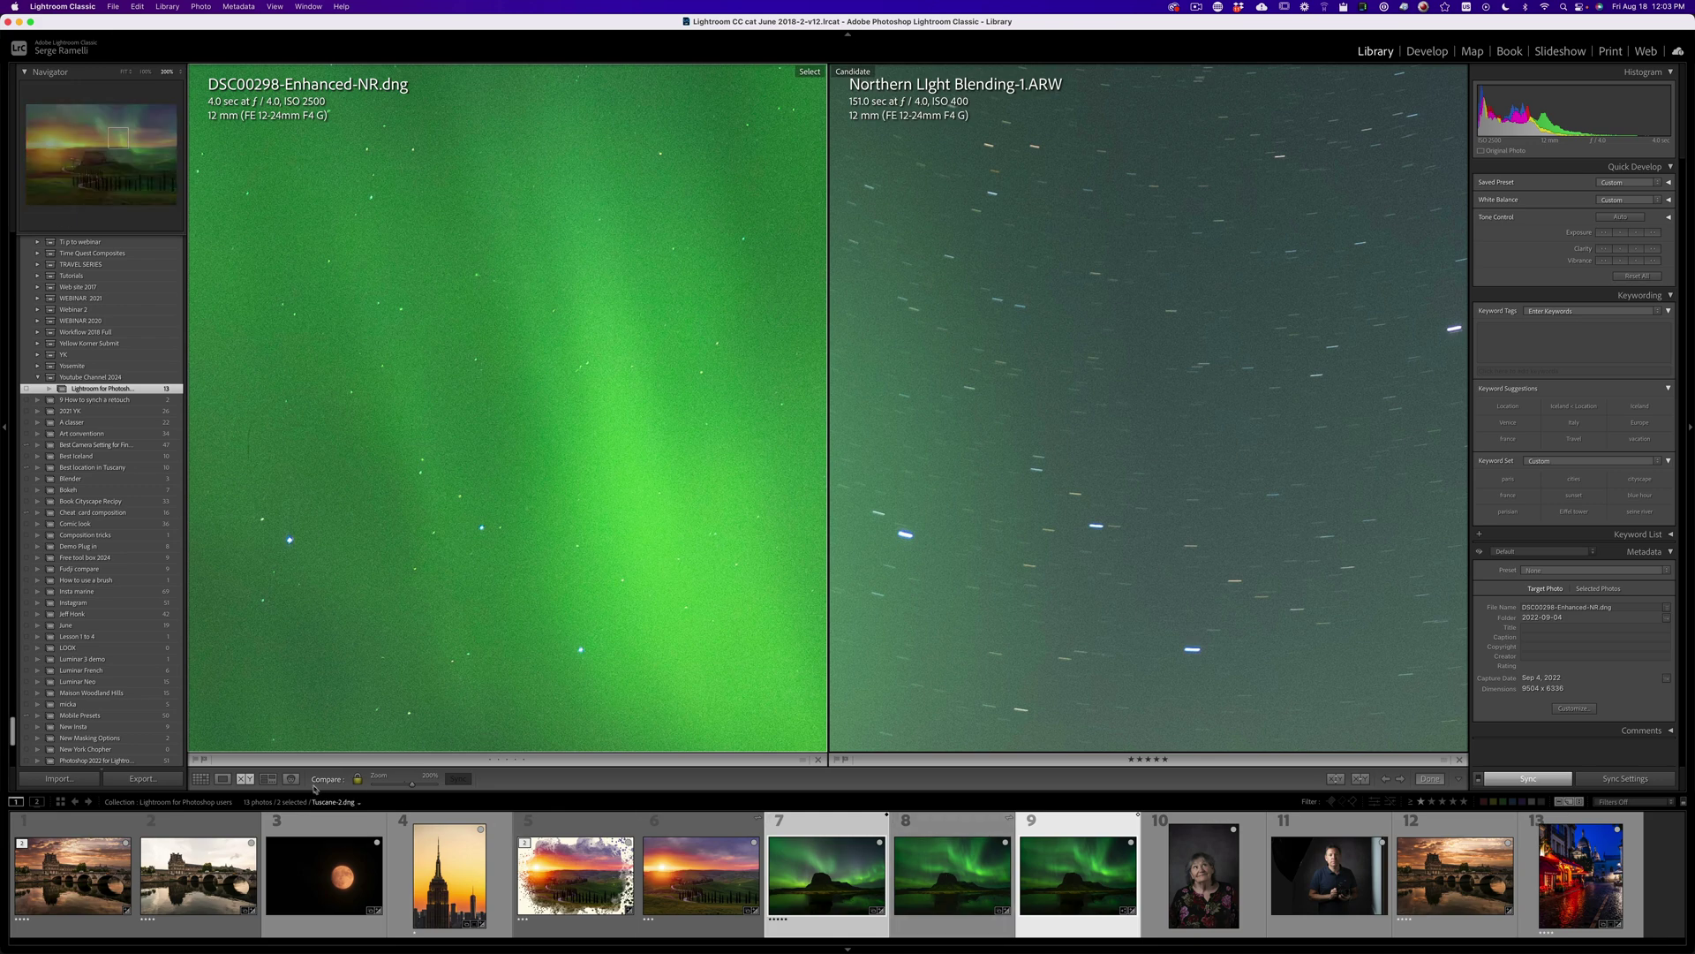
Step: View the denoised DNG and the long exposure individually, flipping between them to compare
click(222, 779)
click(701, 506)
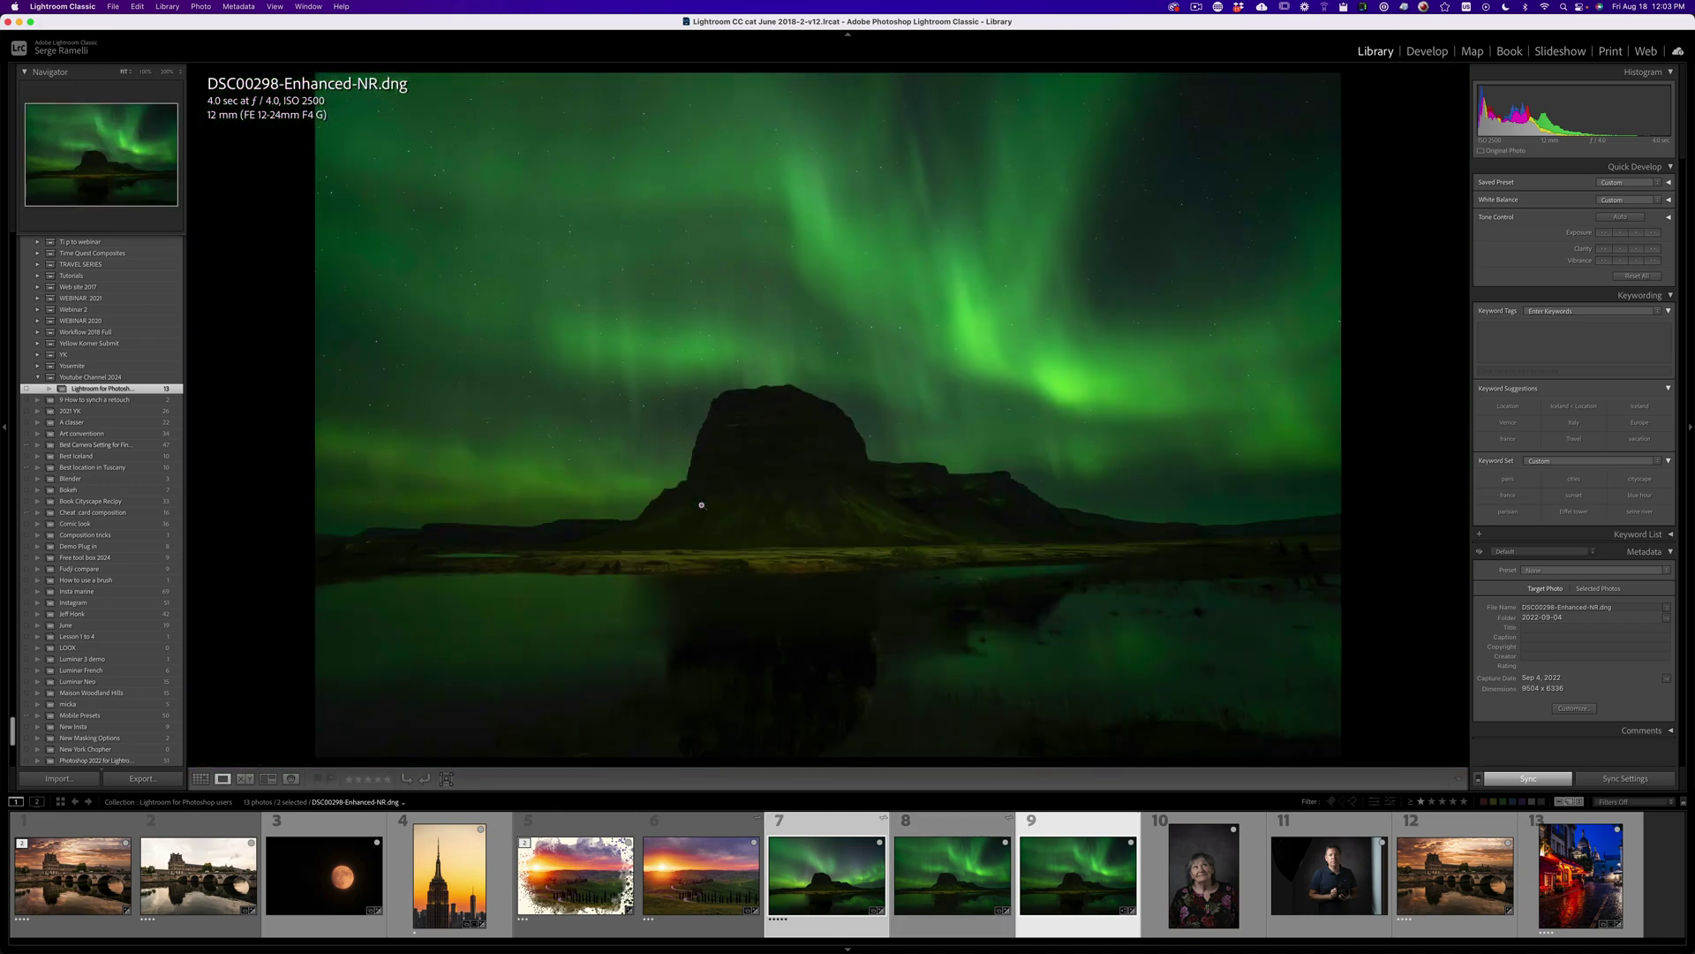
click(846, 822)
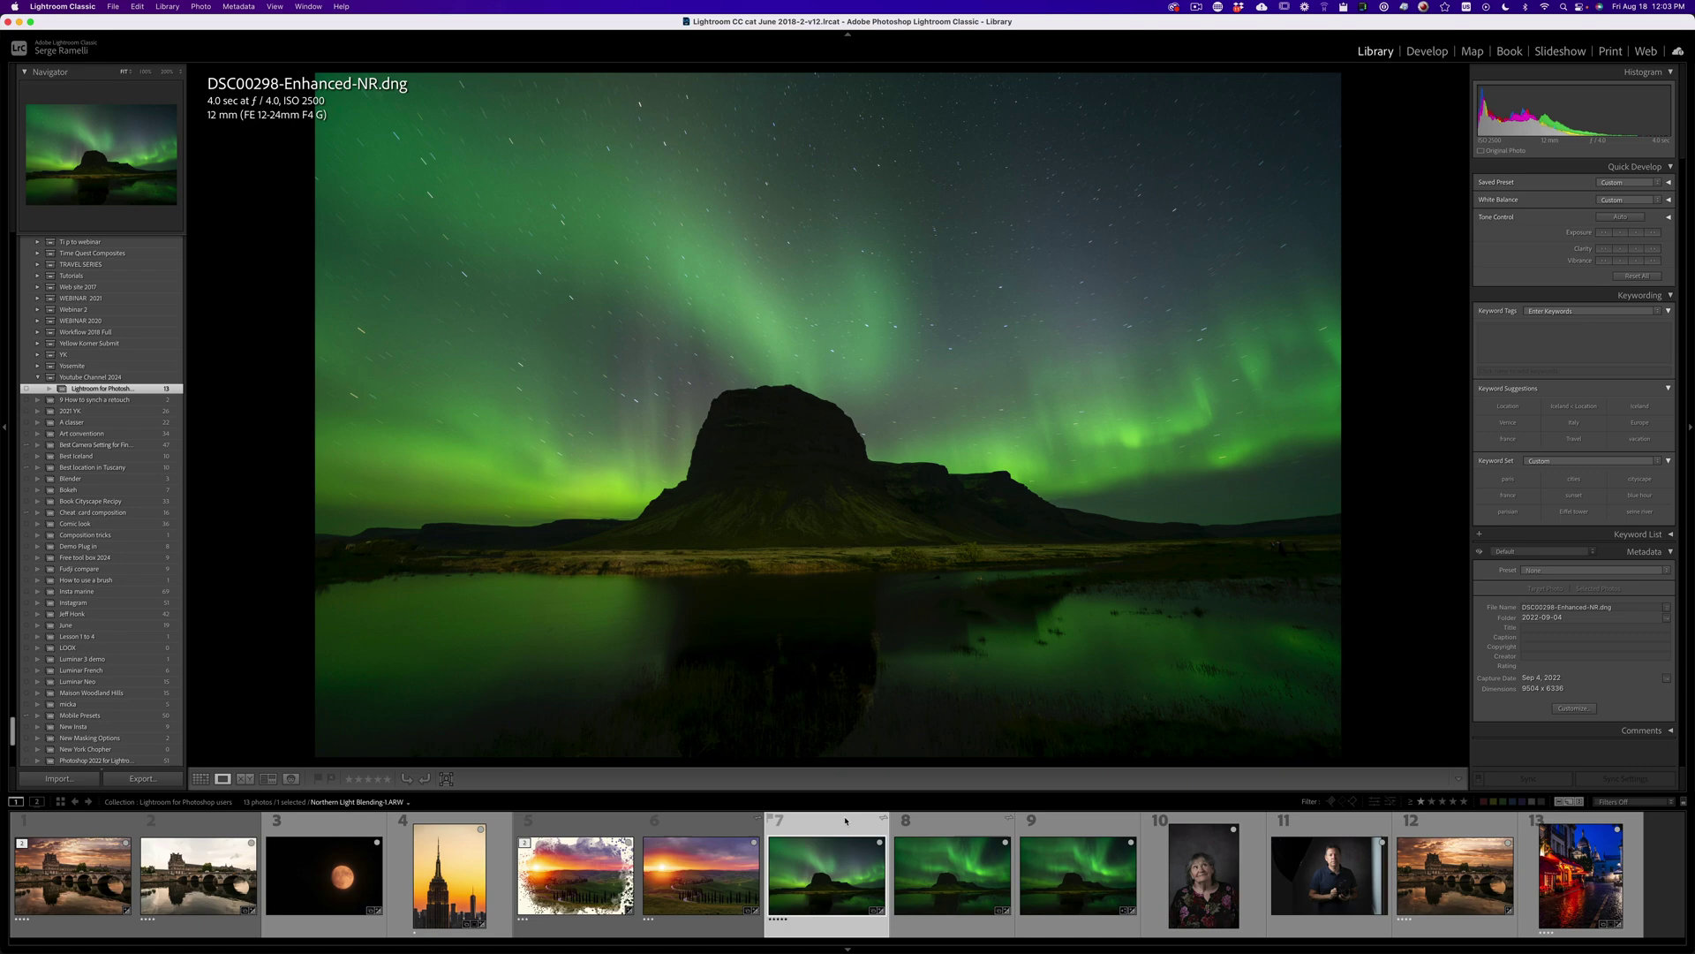
click(826, 465)
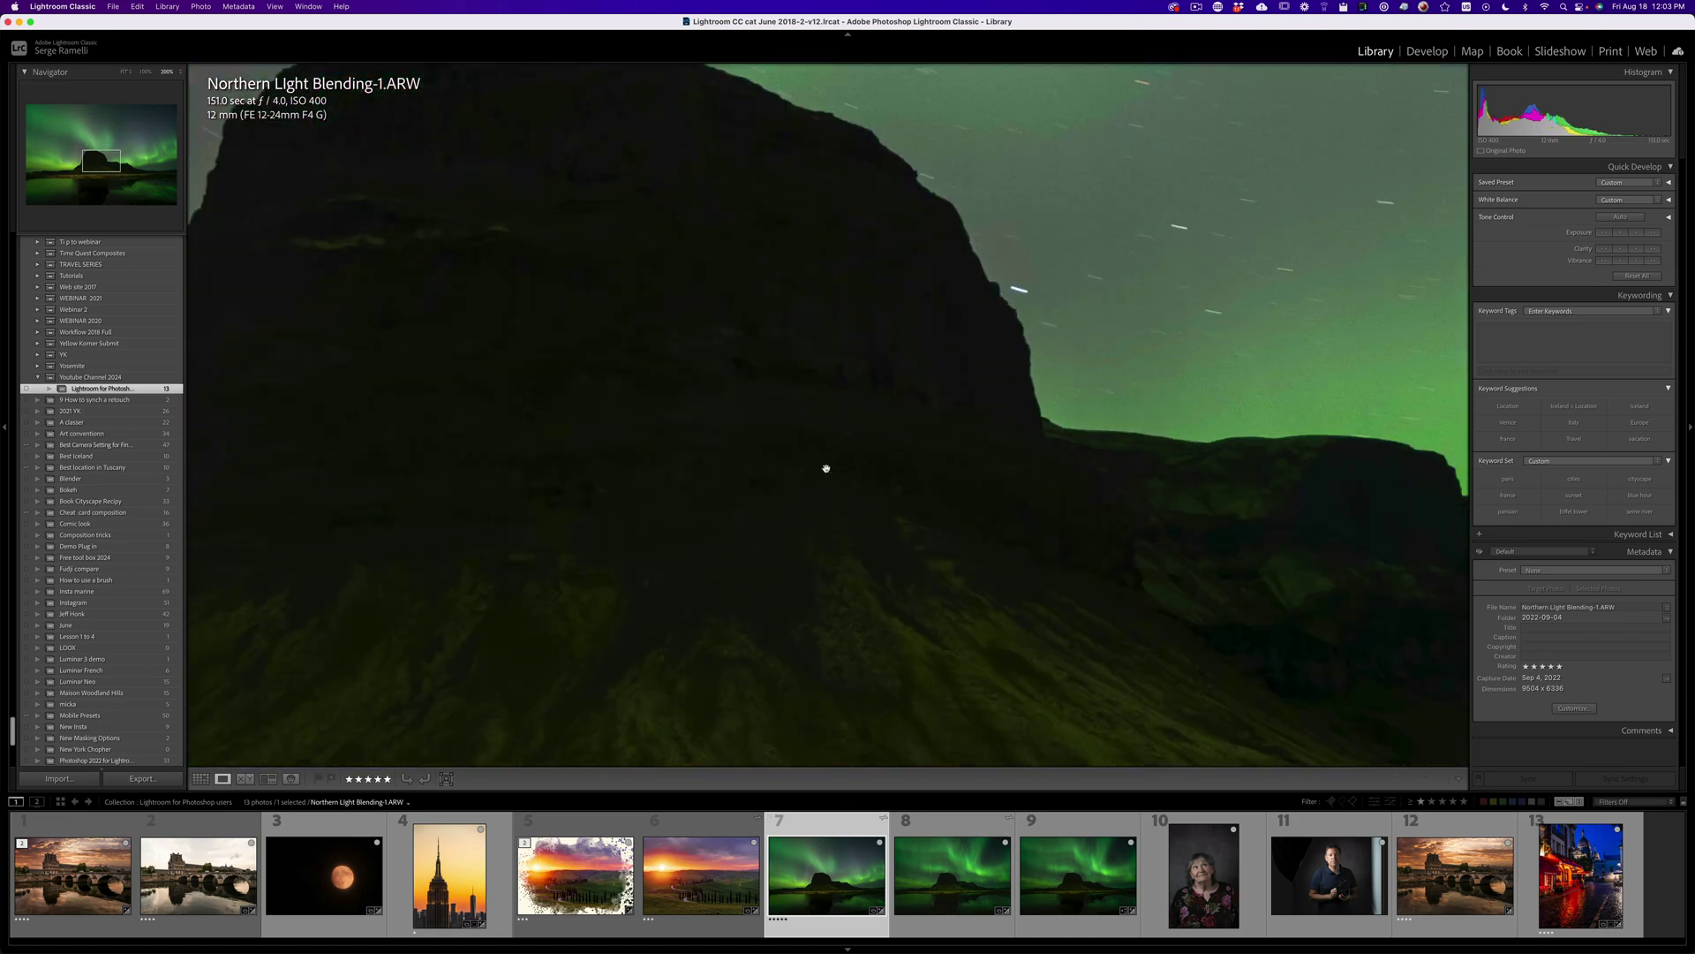
click(827, 469)
click(1082, 832)
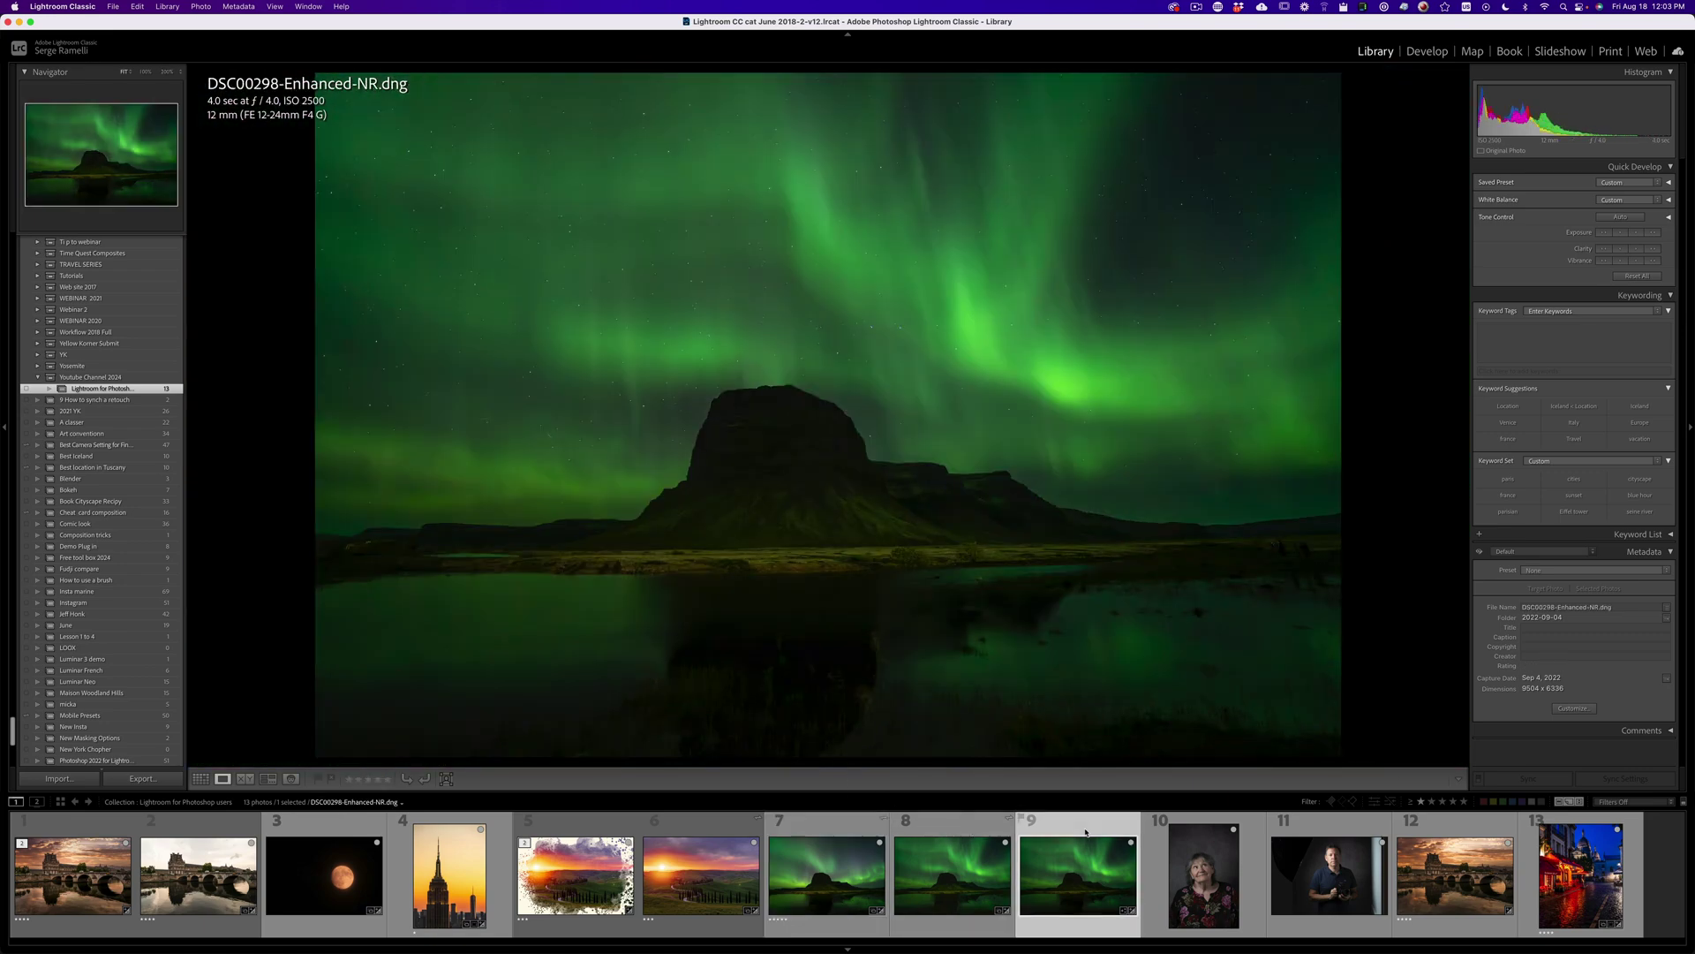
key(Left)
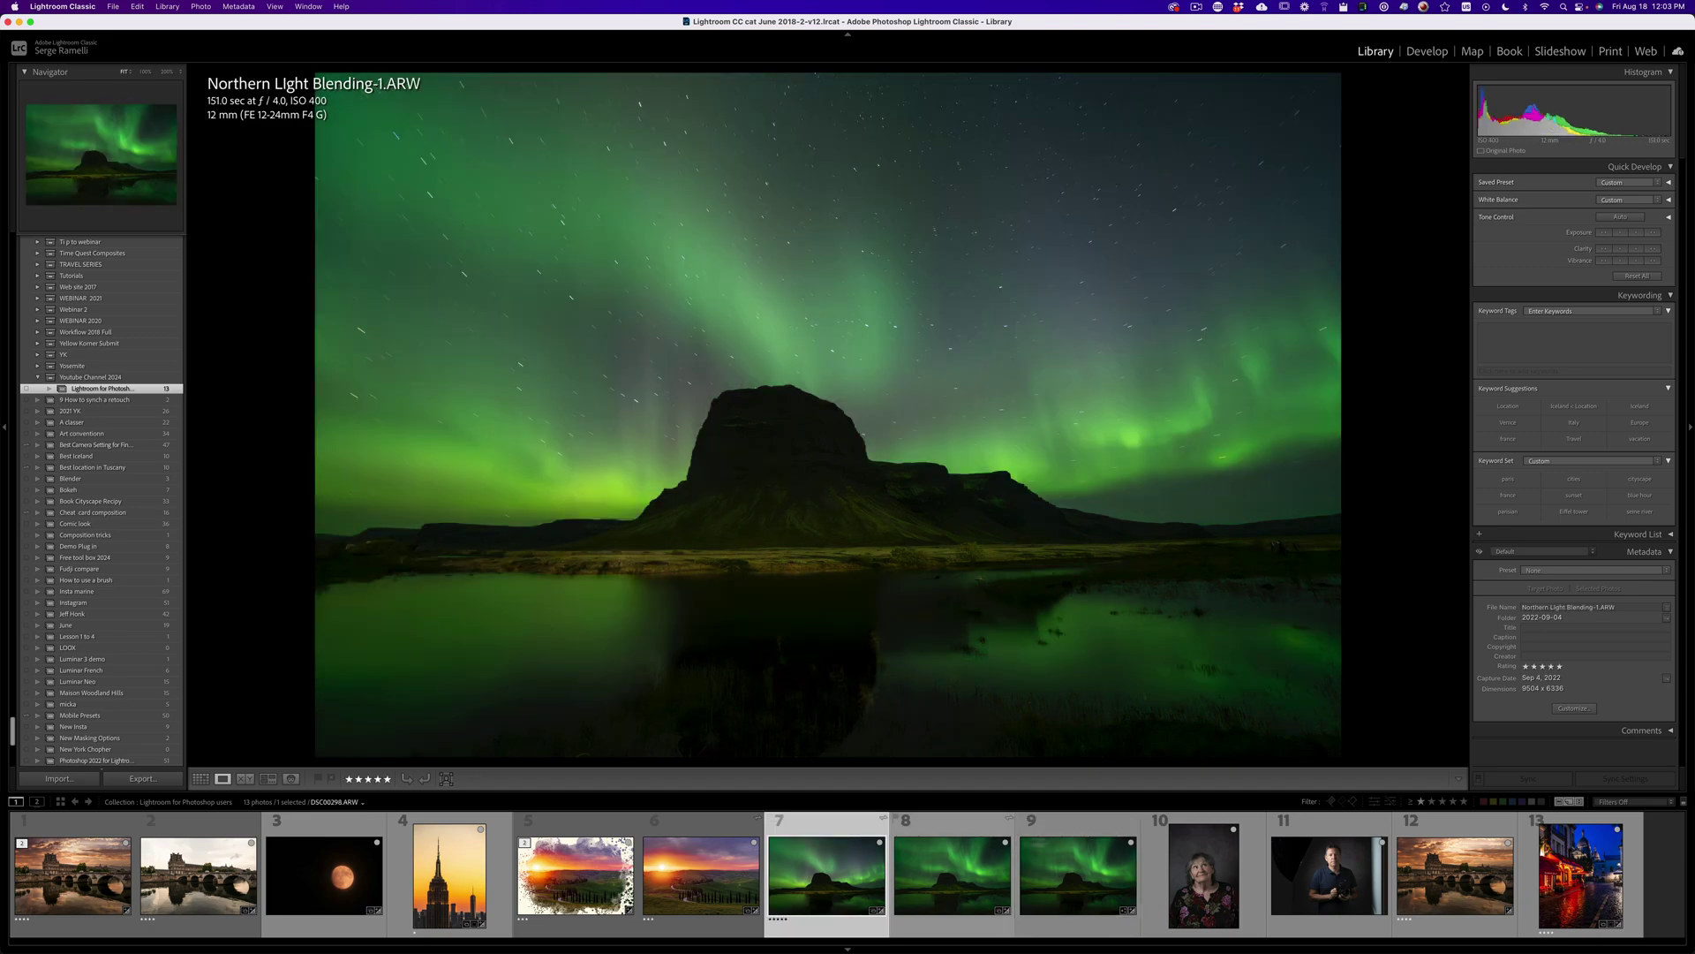
key(Right)
key(Left)
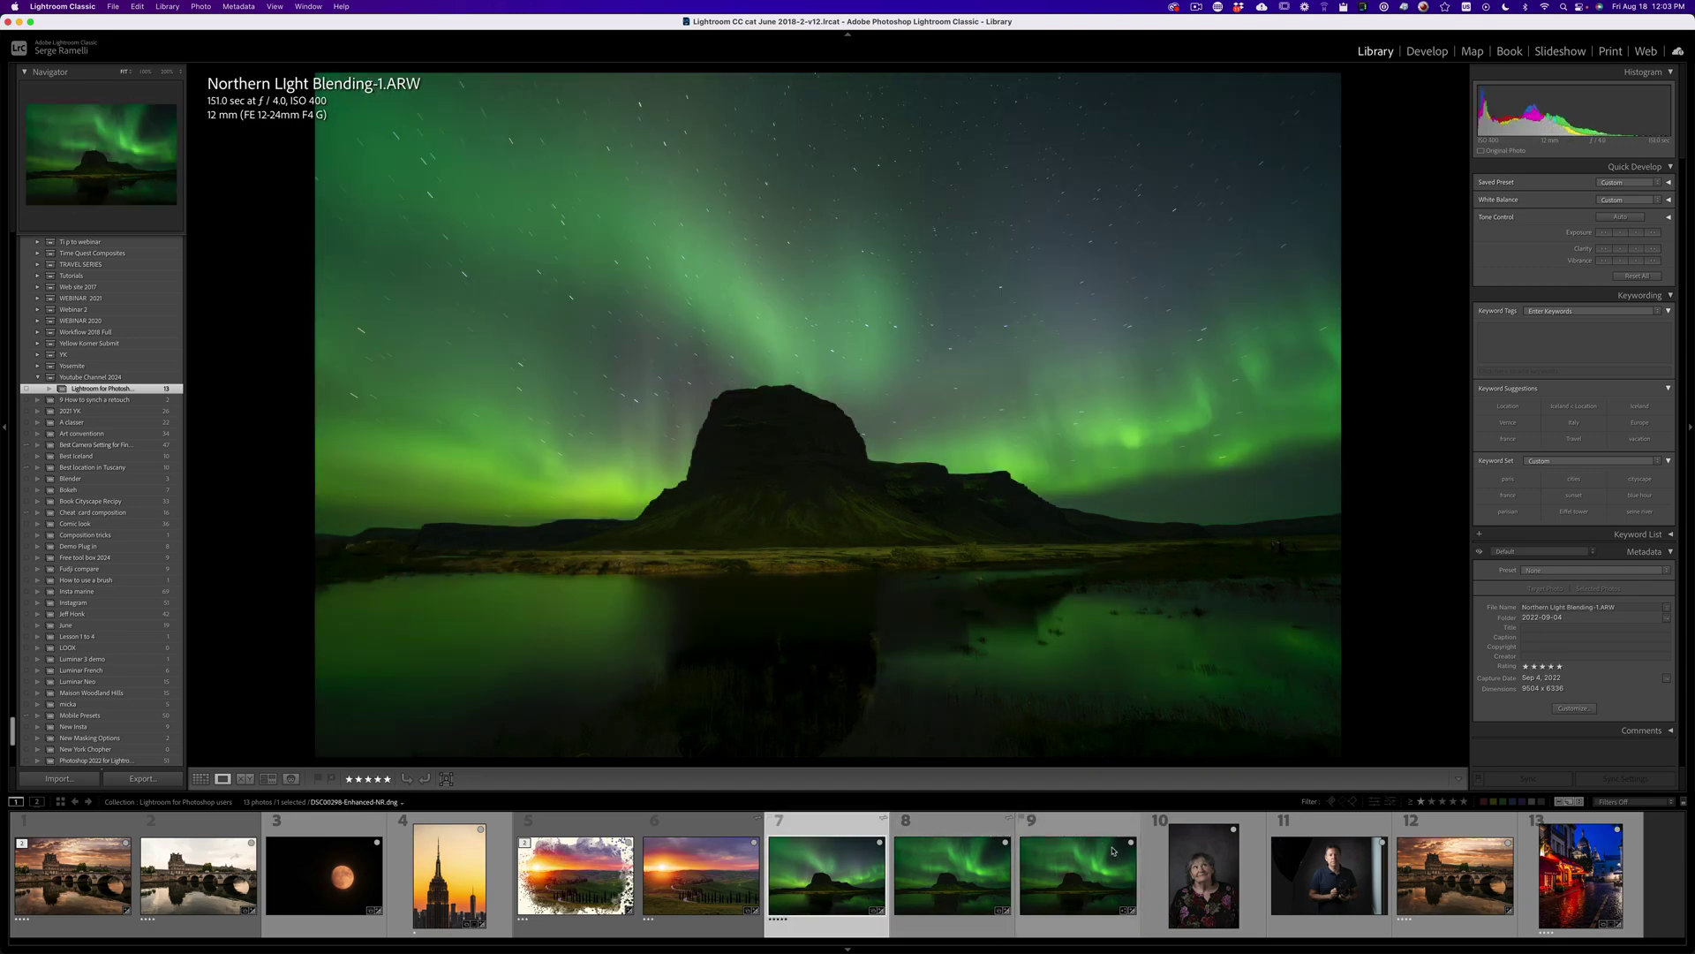
click(1113, 850)
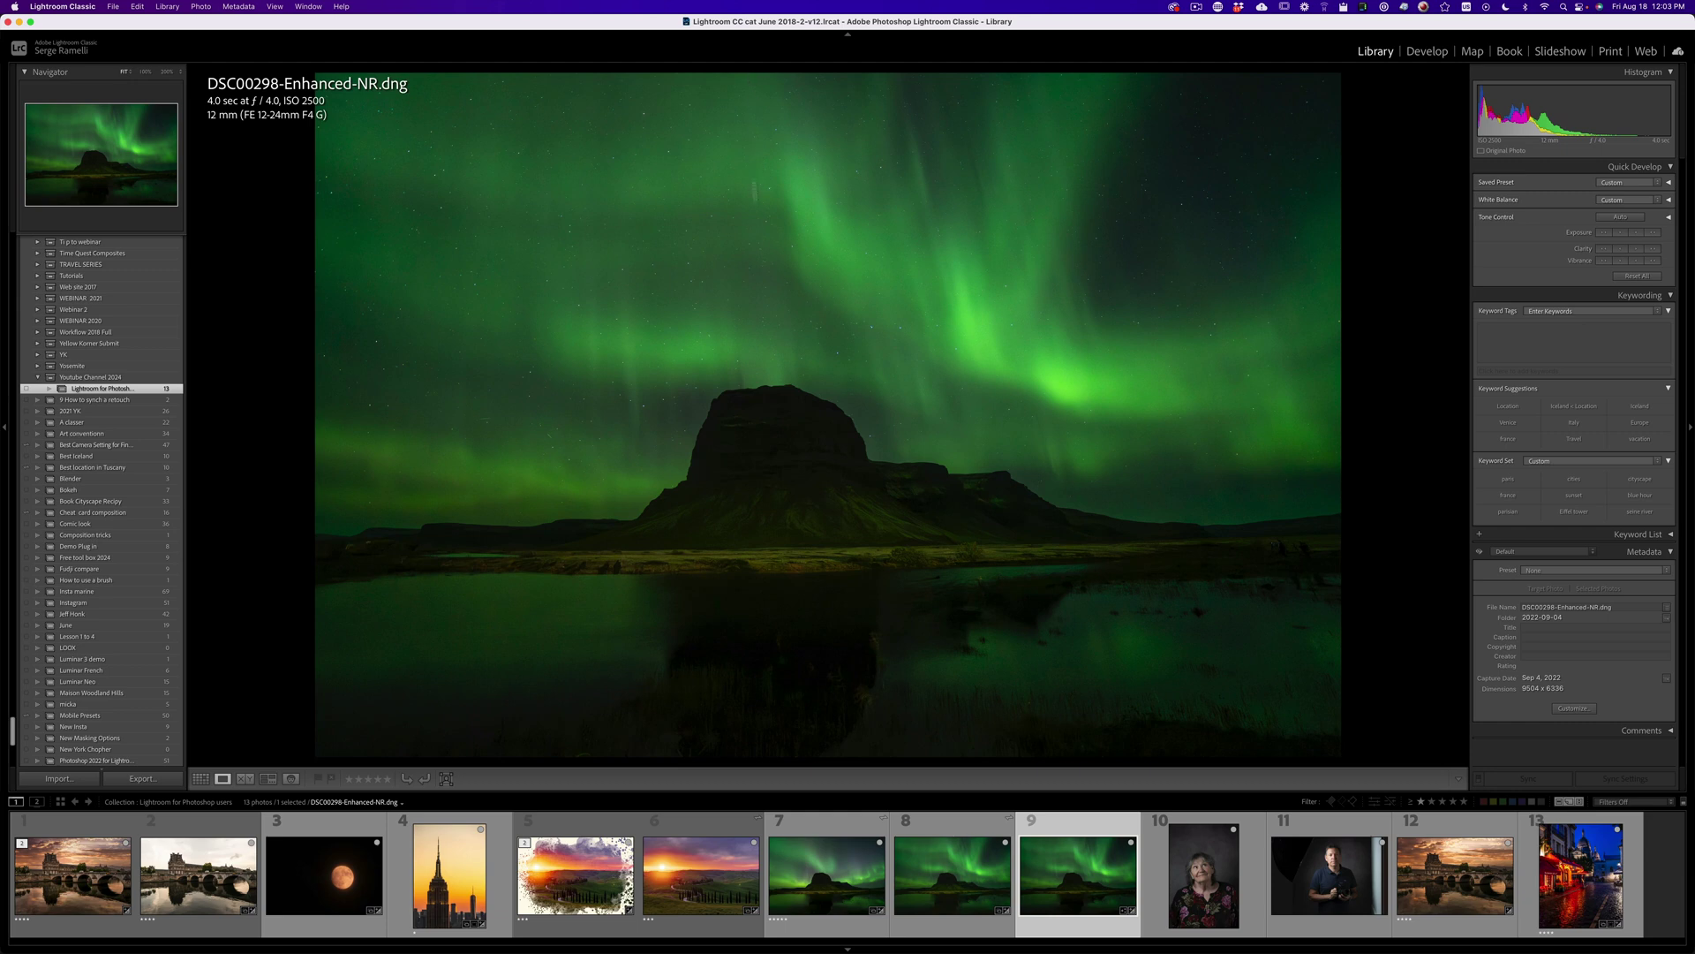
Step: Select Northern Light Blending-1.ARW plus DSC00298-Enhanced-NR.dng, keeping the ARW as the active photo
click(849, 820)
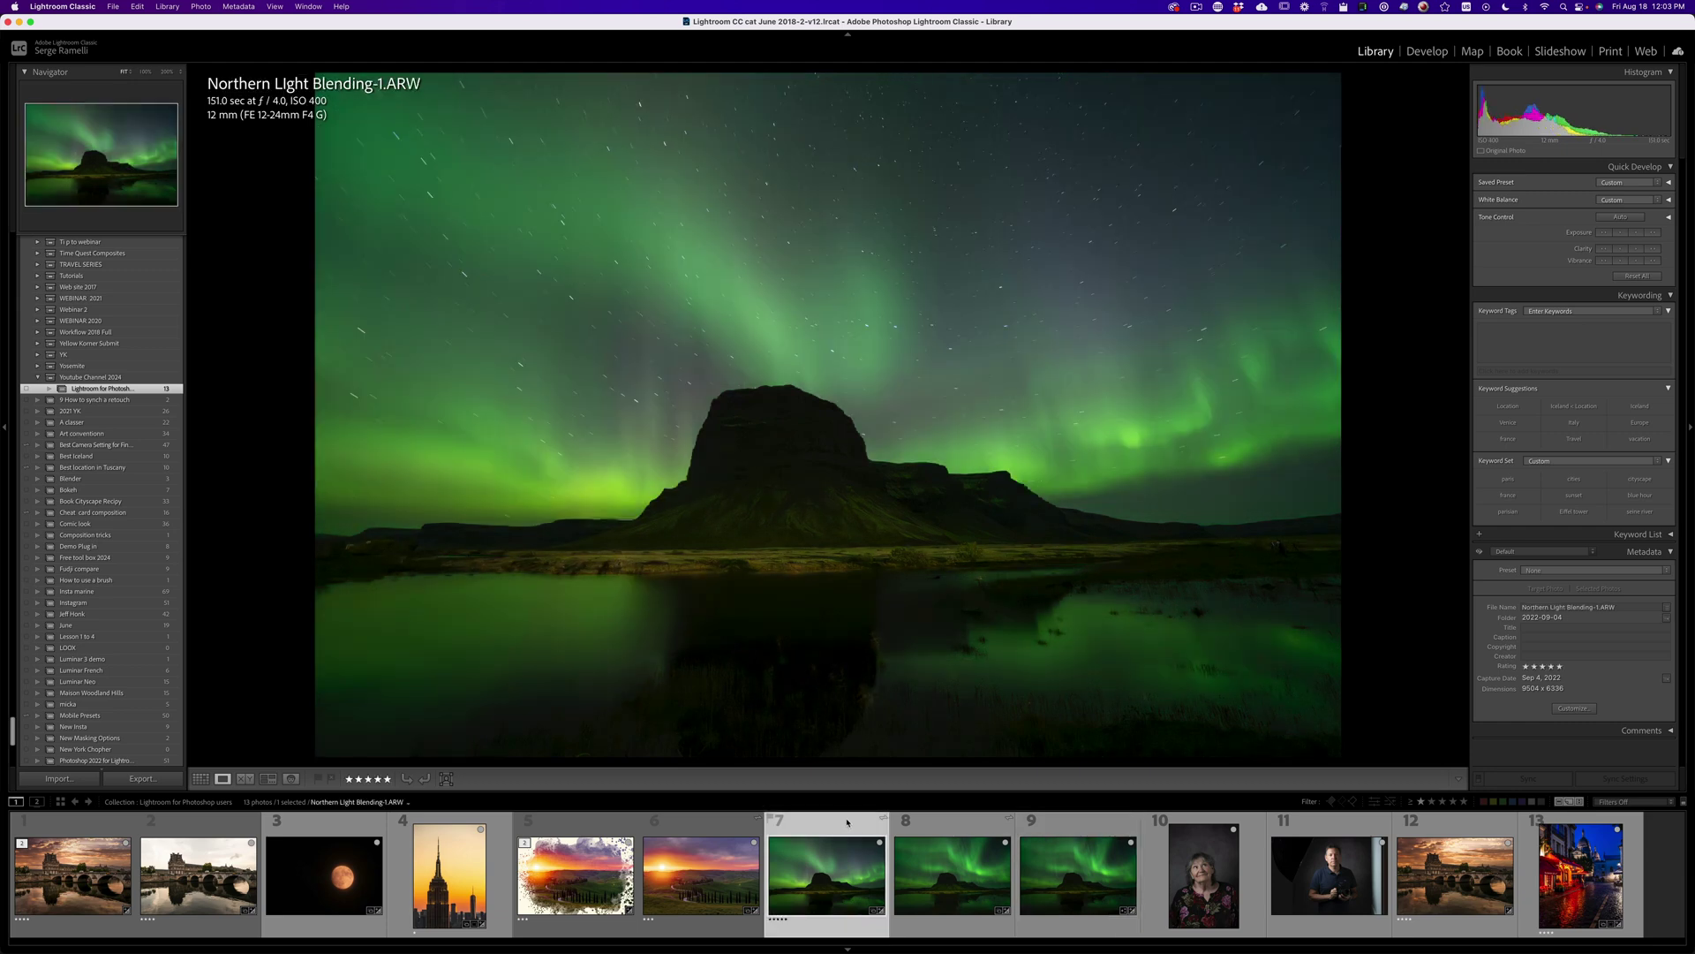
super+click(1085, 827)
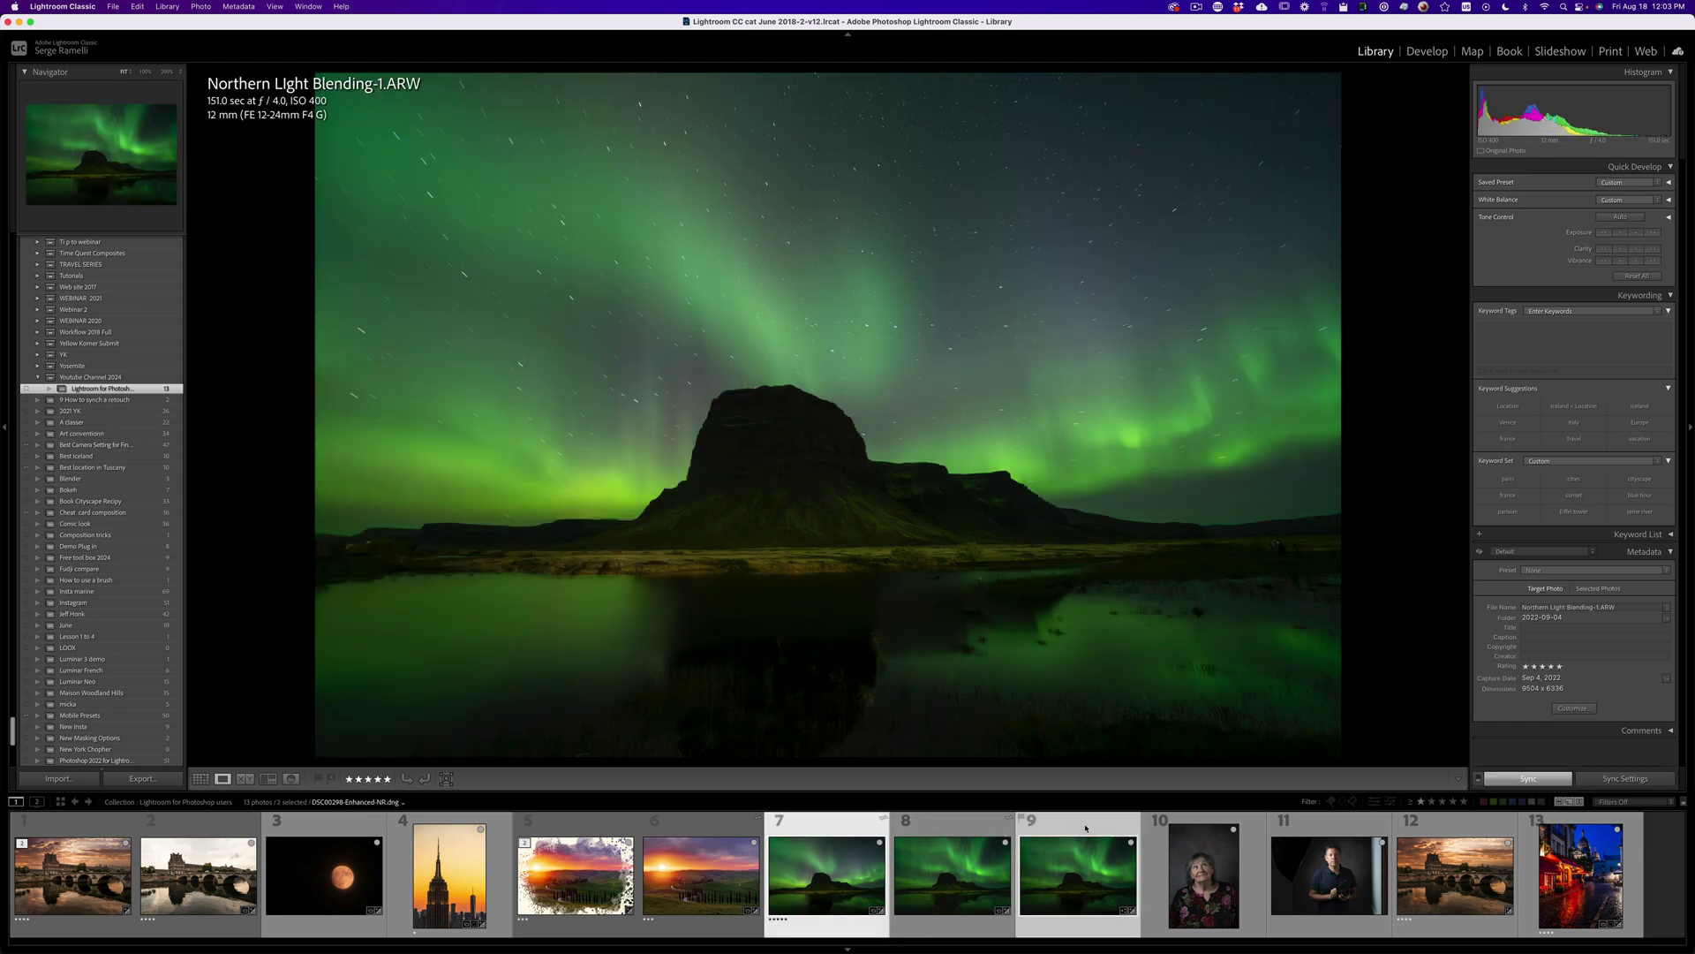
click(839, 826)
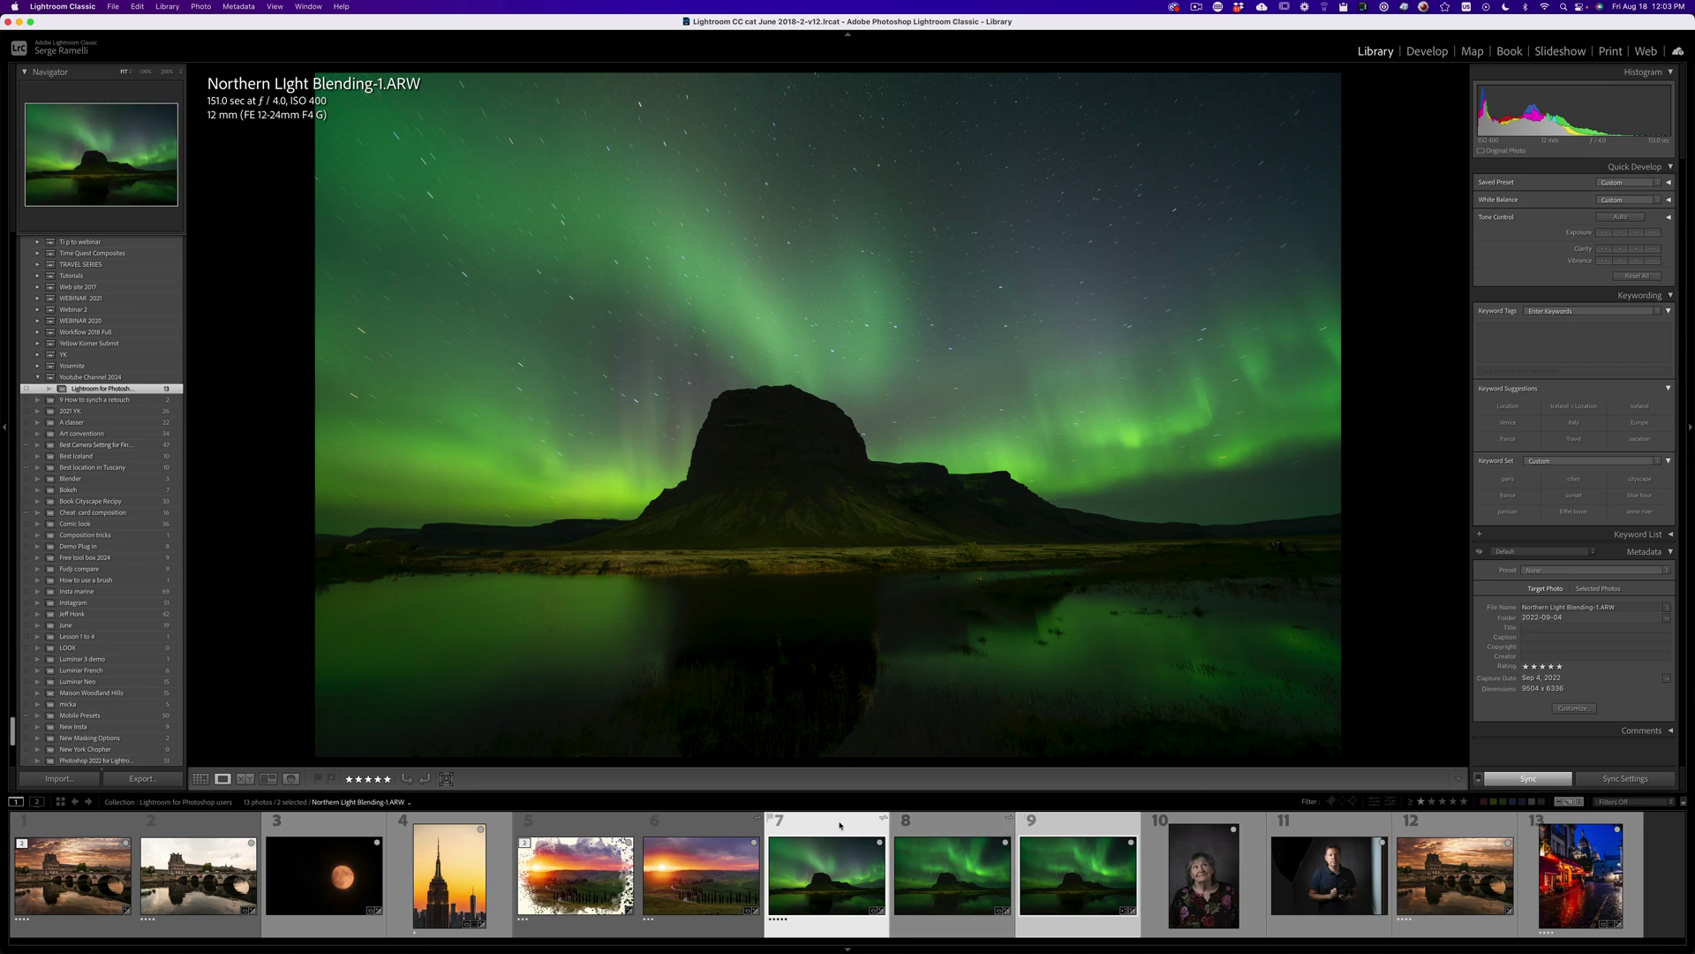
Step: Open Northern Light Blending-1.ARW and DSC00298-Enhanced-NR.dng as layers in one Photoshop document
right_click(832, 822)
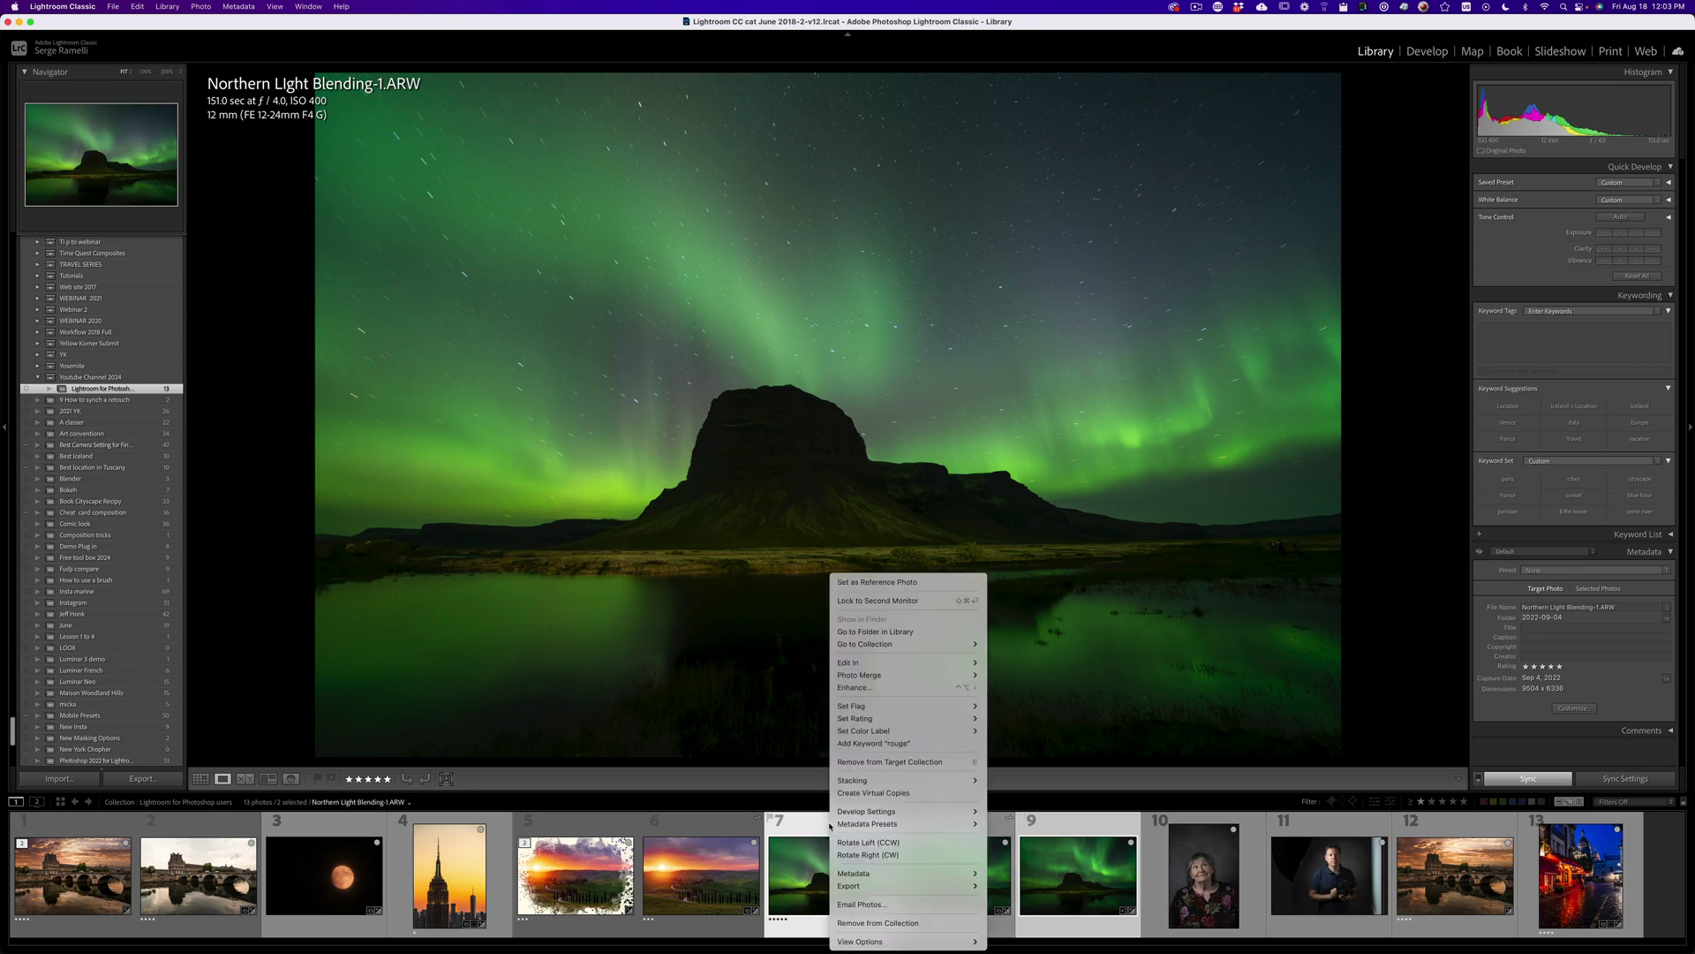
mouse_move(868, 662)
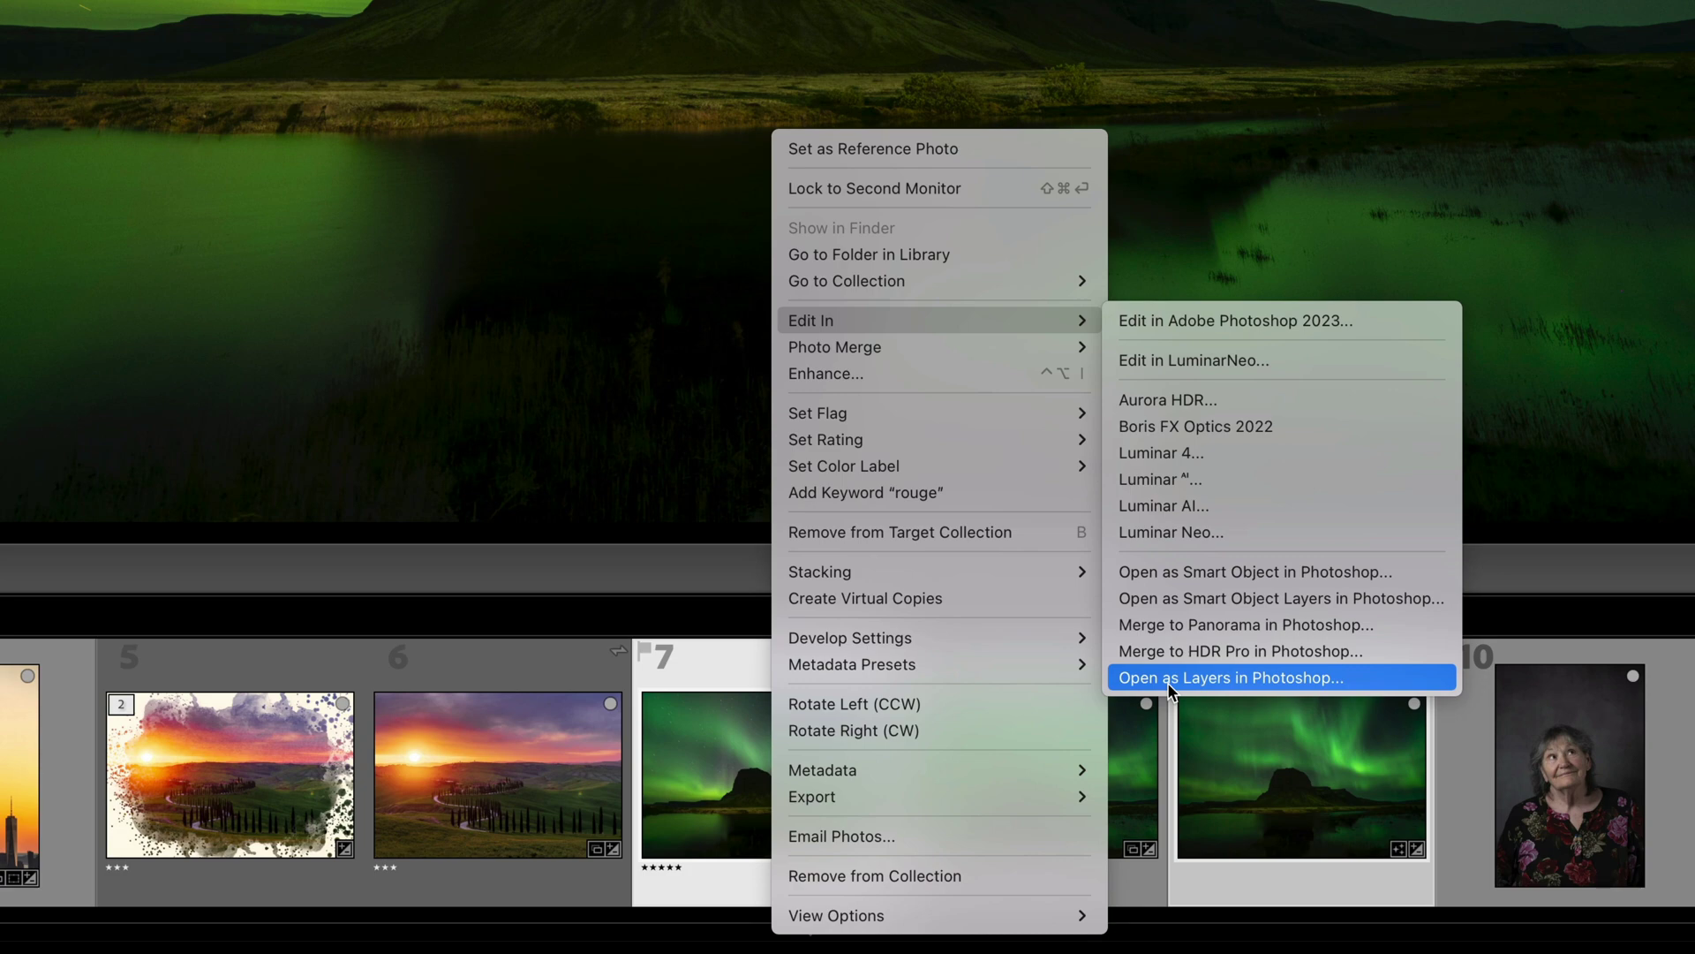
click(1167, 677)
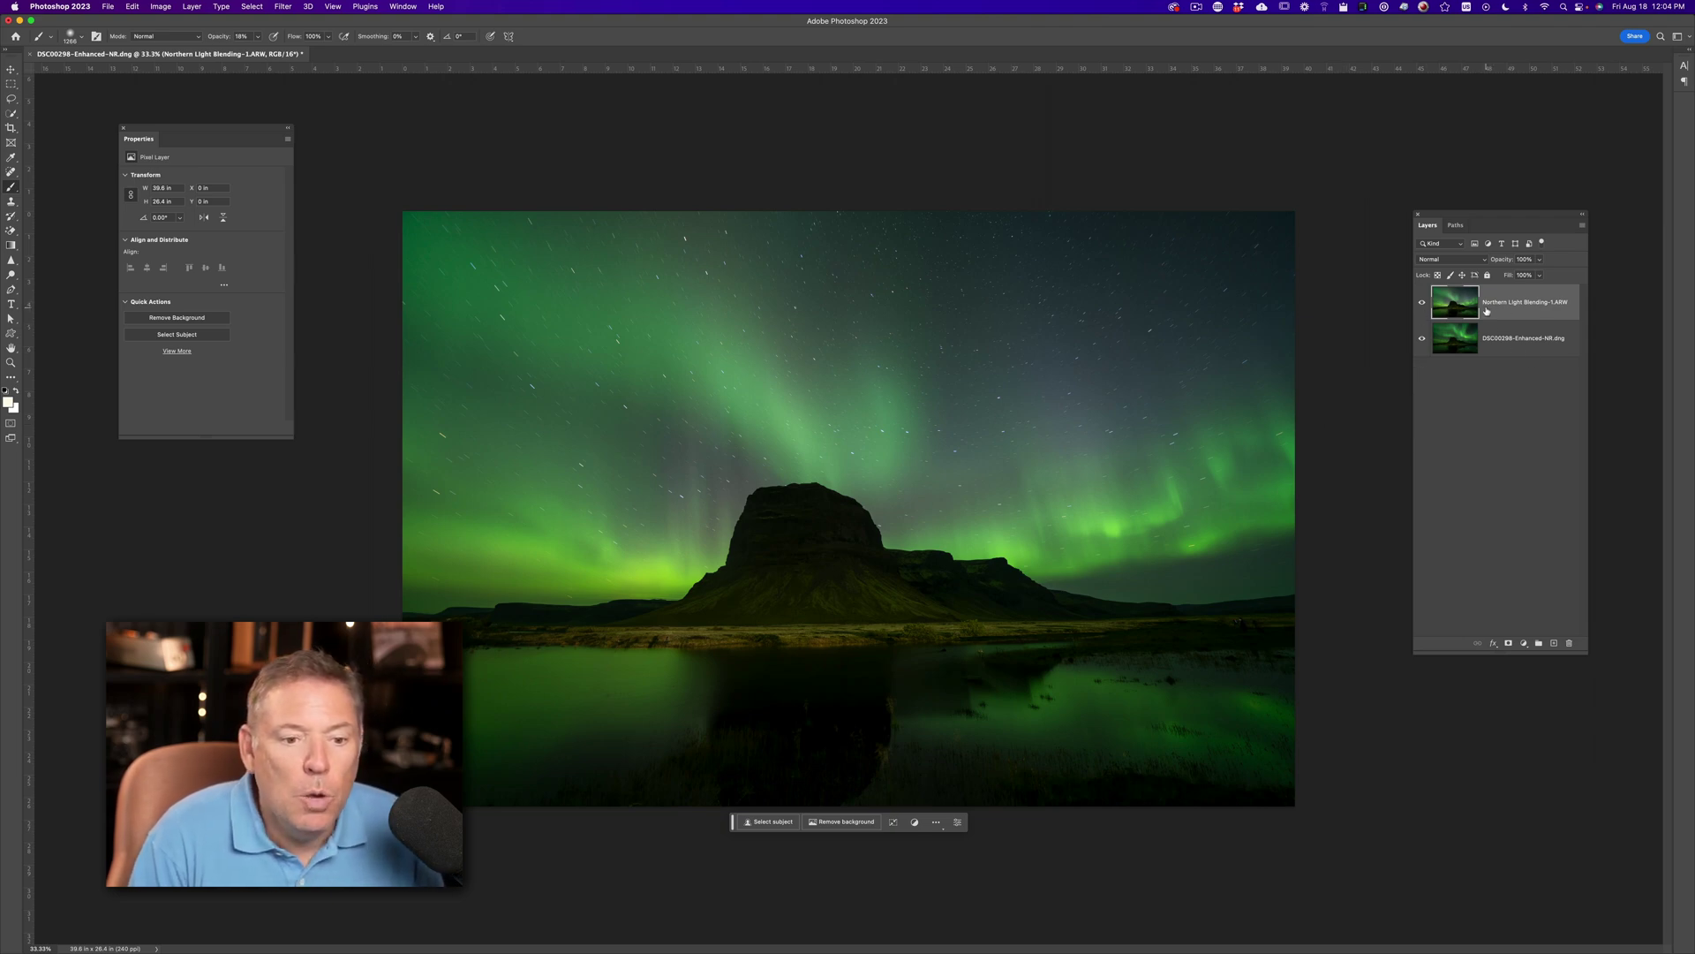
click(1515, 347)
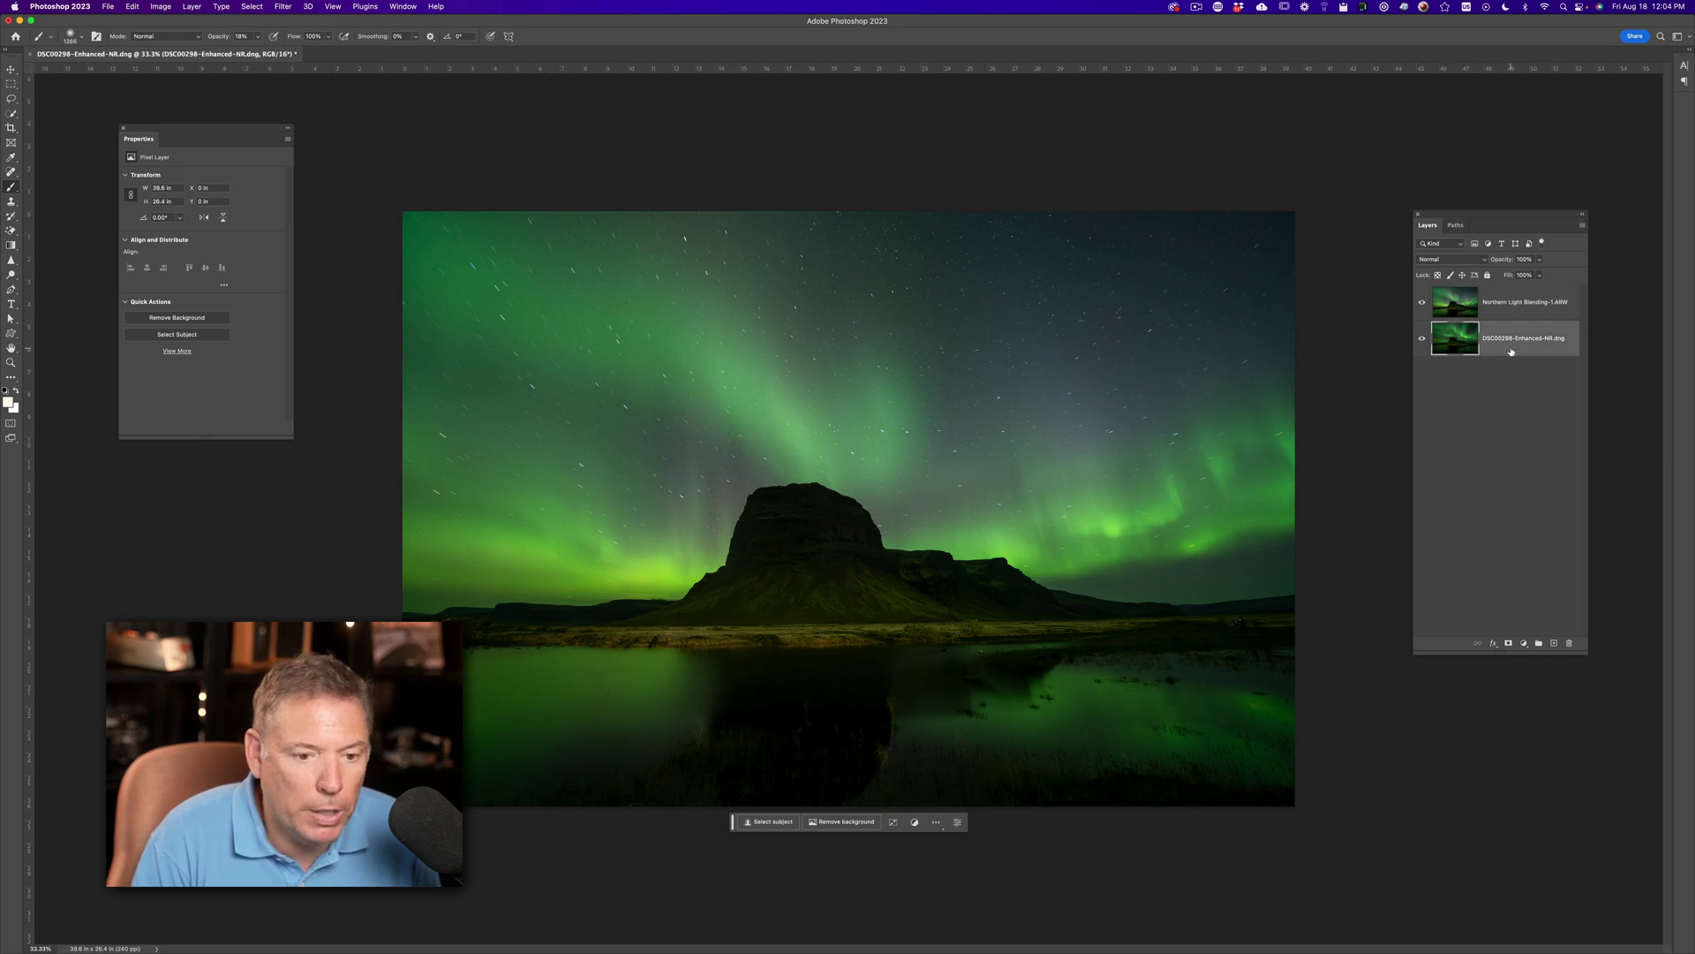
click(1513, 315)
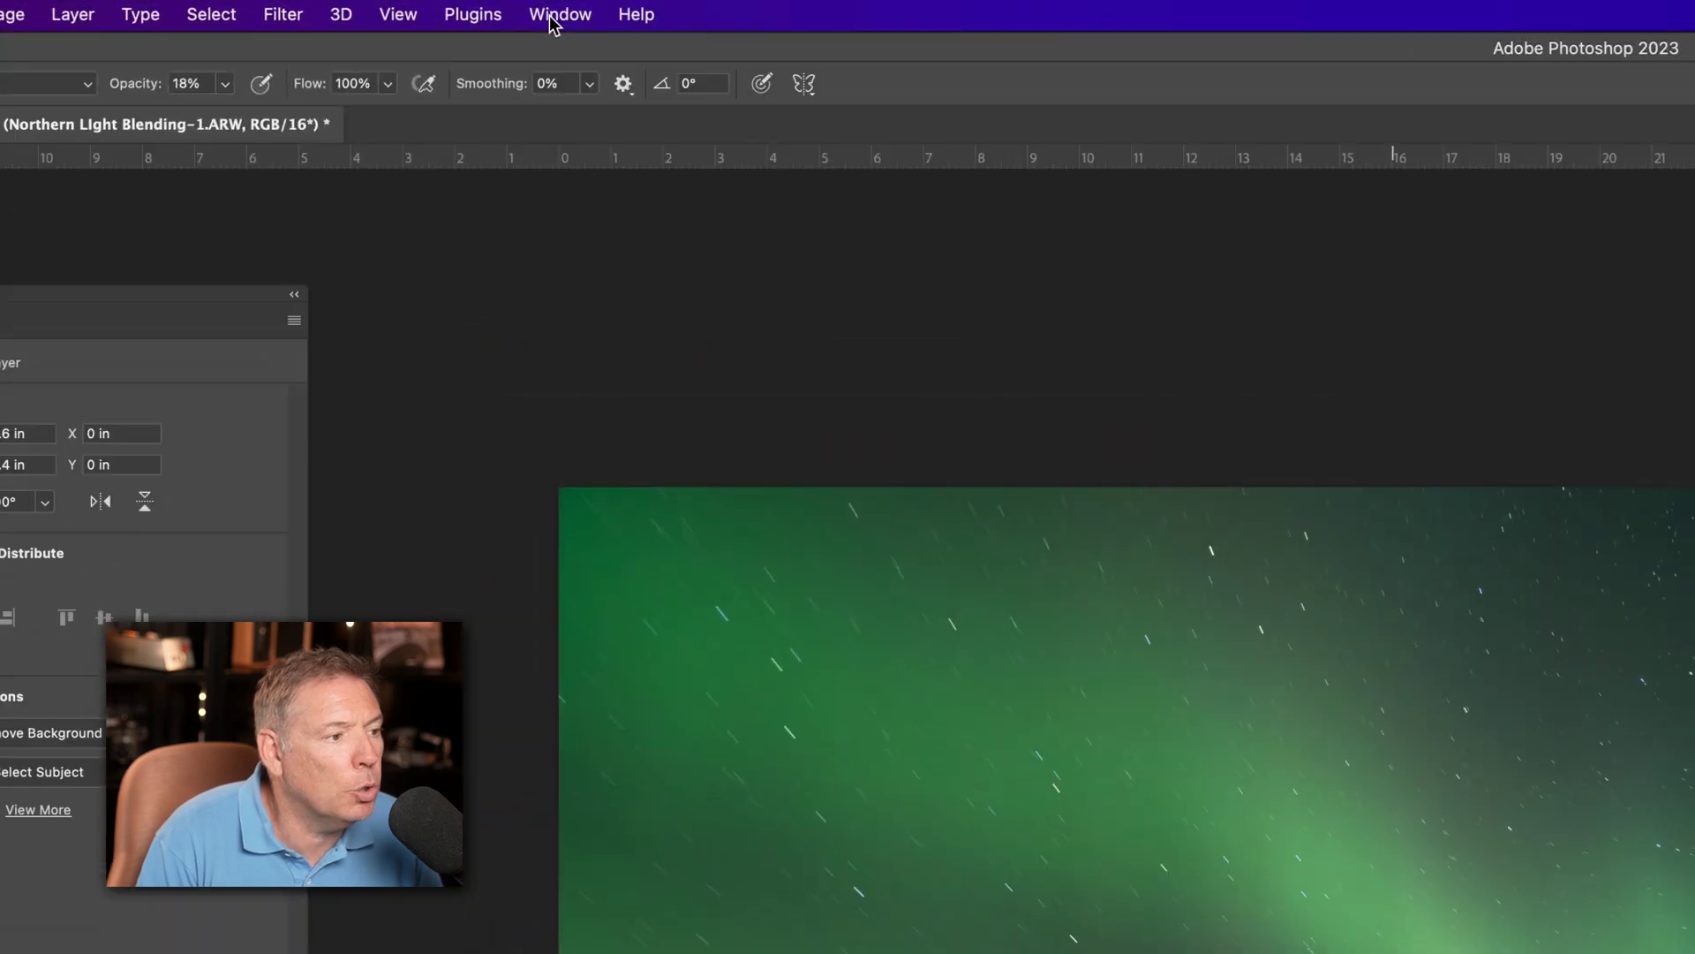
Step: Switch to the Photography workspace and show the Layers panel
click(403, 6)
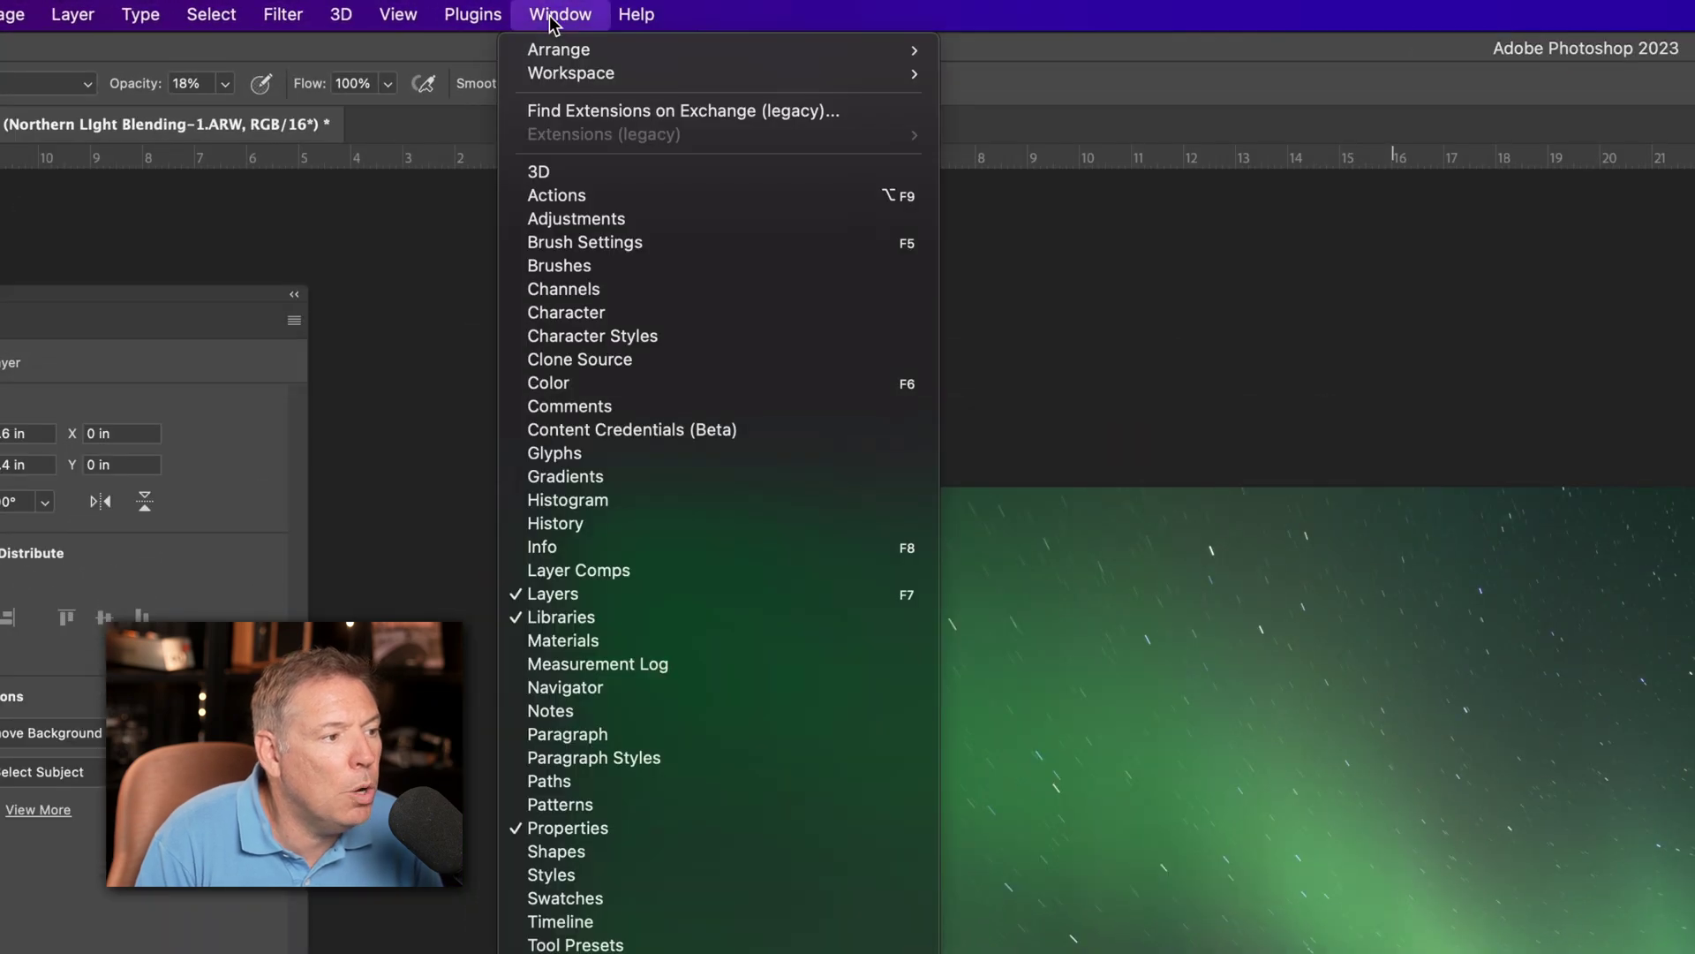
mouse_move(405, 23)
mouse_move(574, 74)
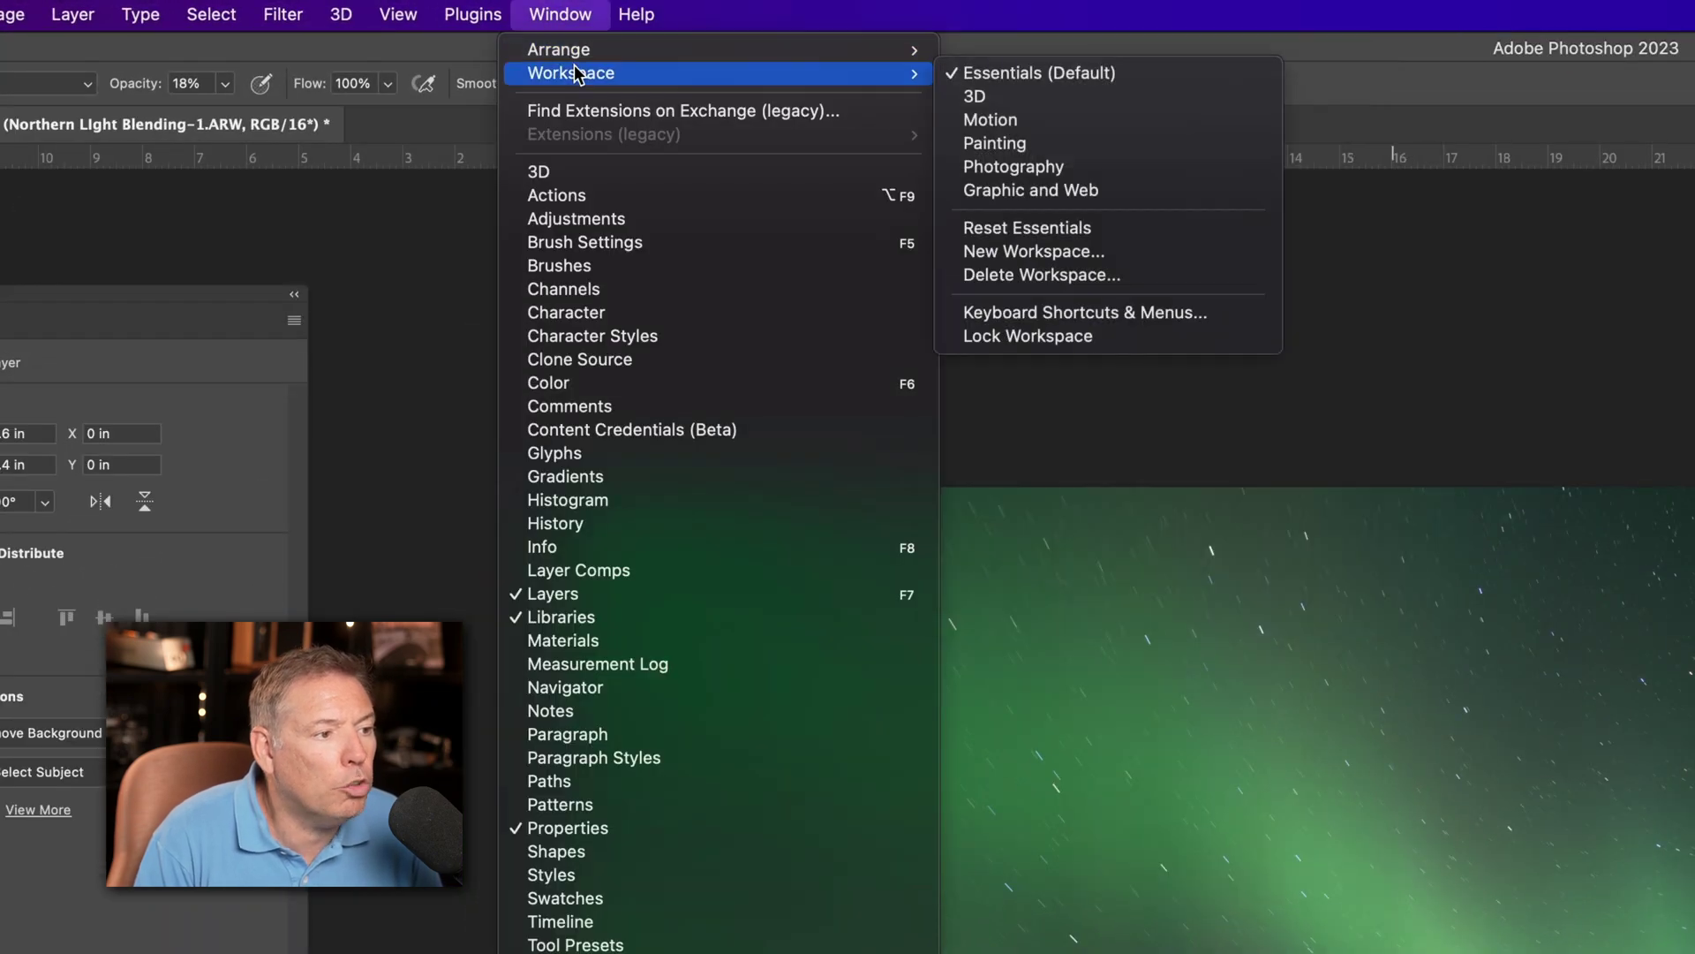
click(1086, 172)
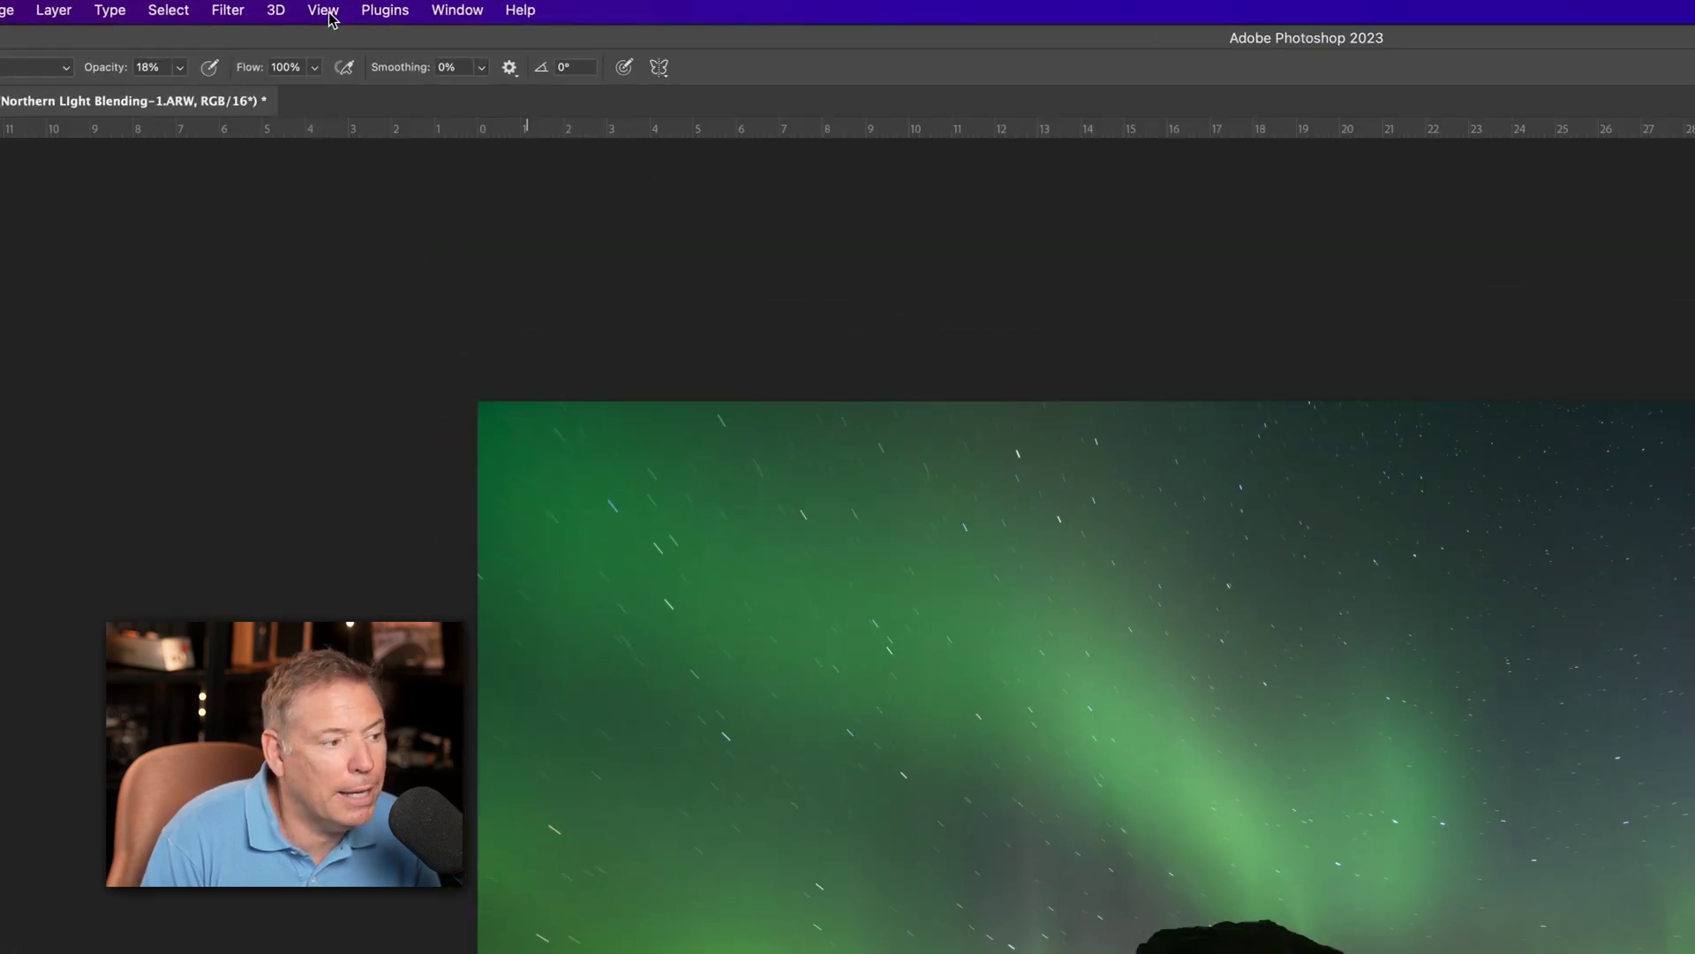
click(333, 6)
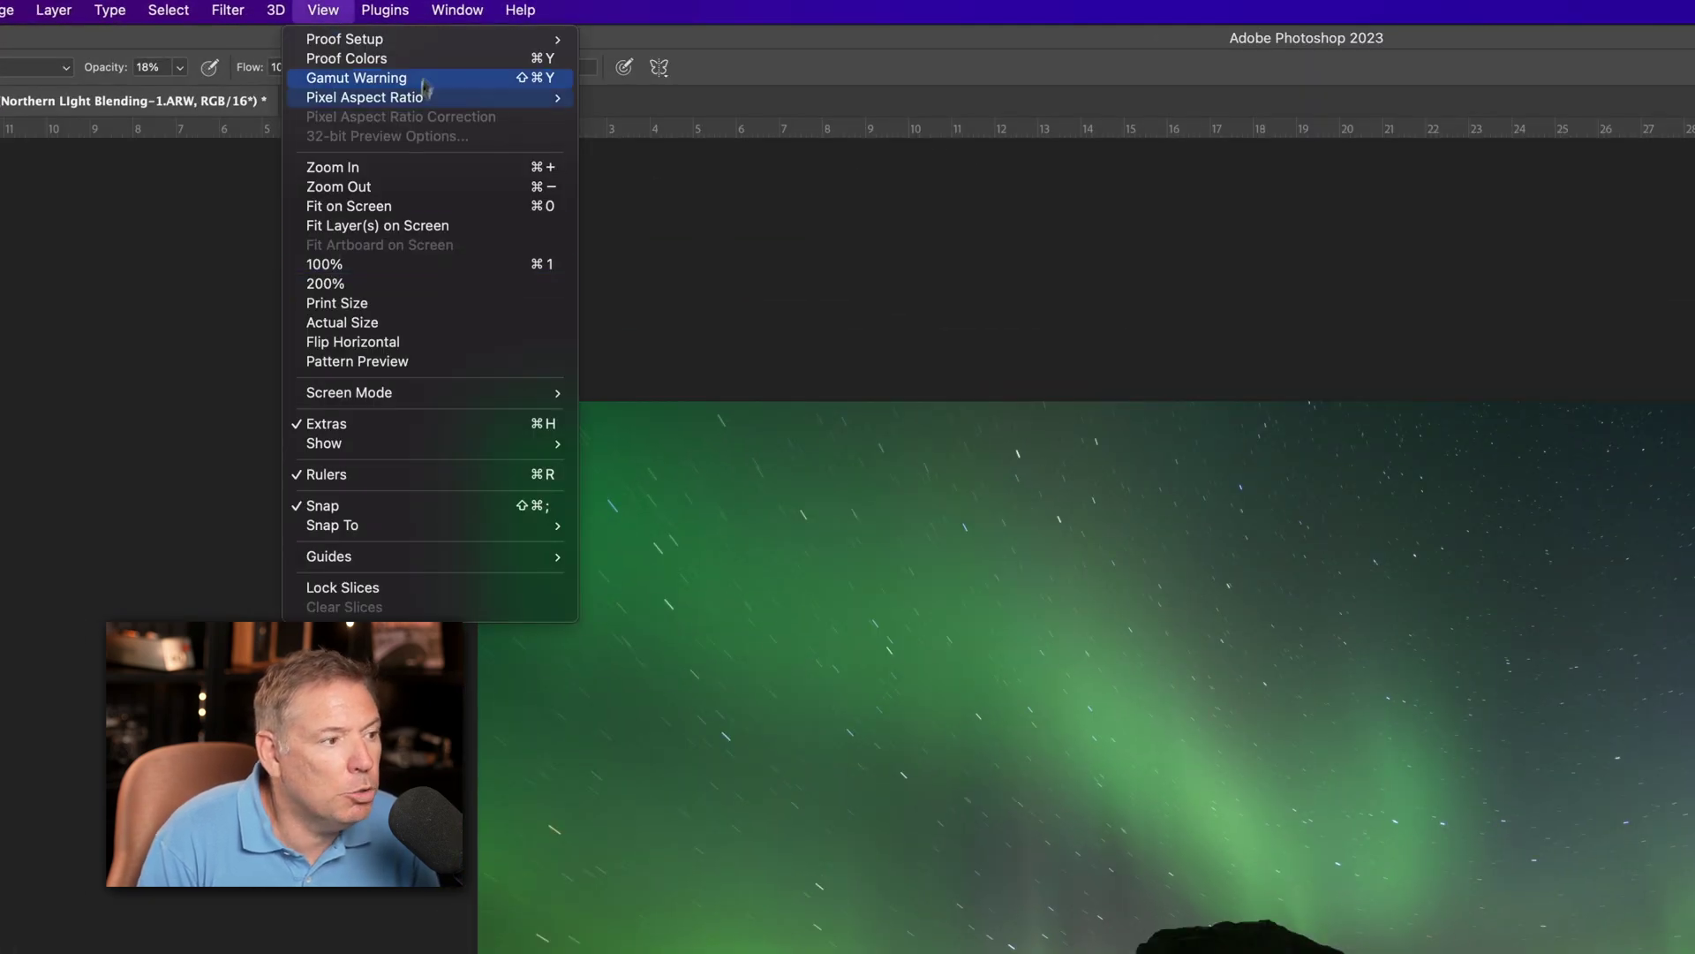
mouse_move(457, 10)
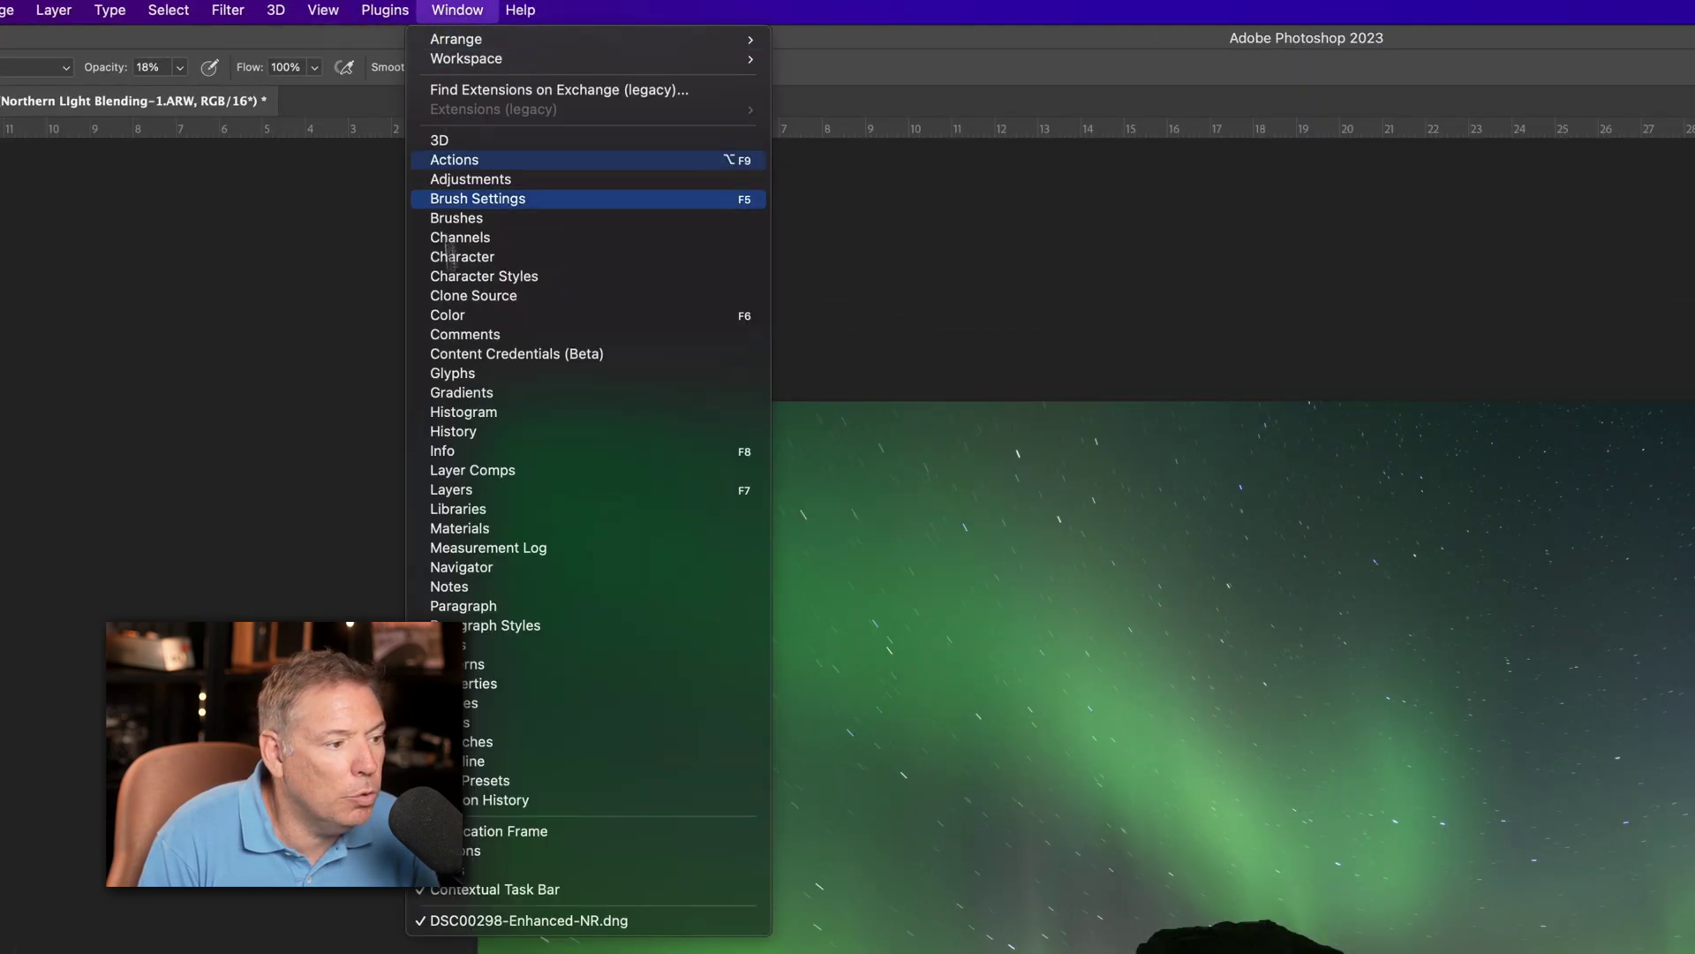
click(476, 493)
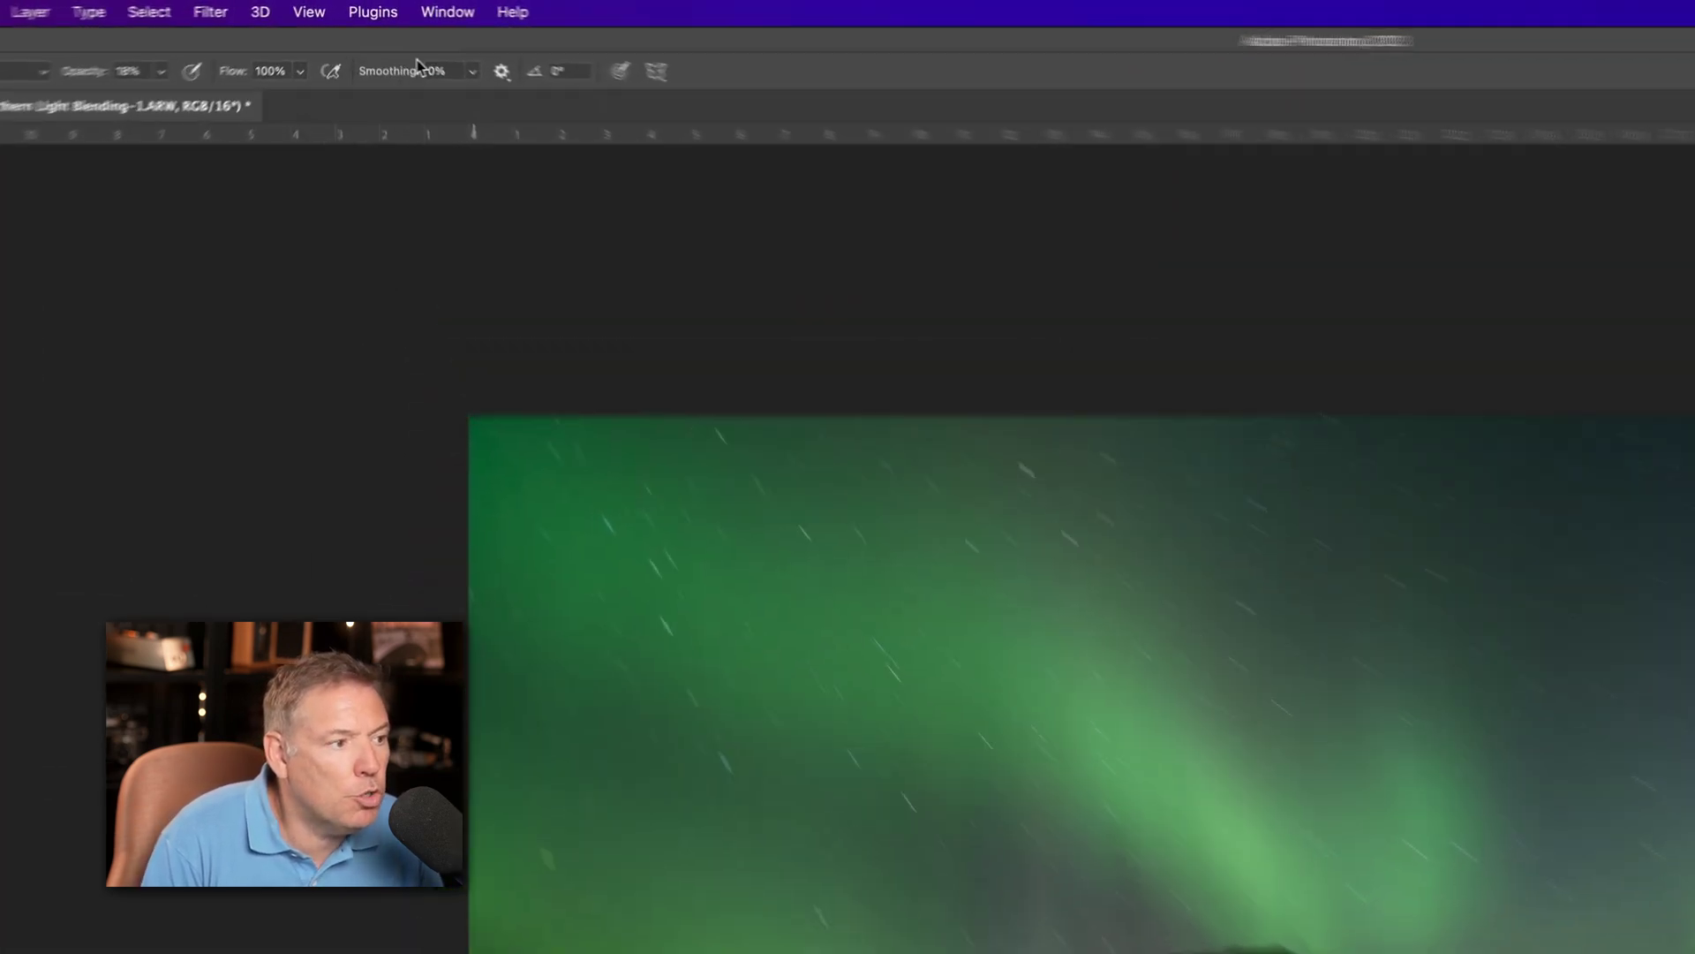
Step: Reset to the Essentials workspace and move the Layers panel up beside the image
click(440, 13)
mouse_move(602, 69)
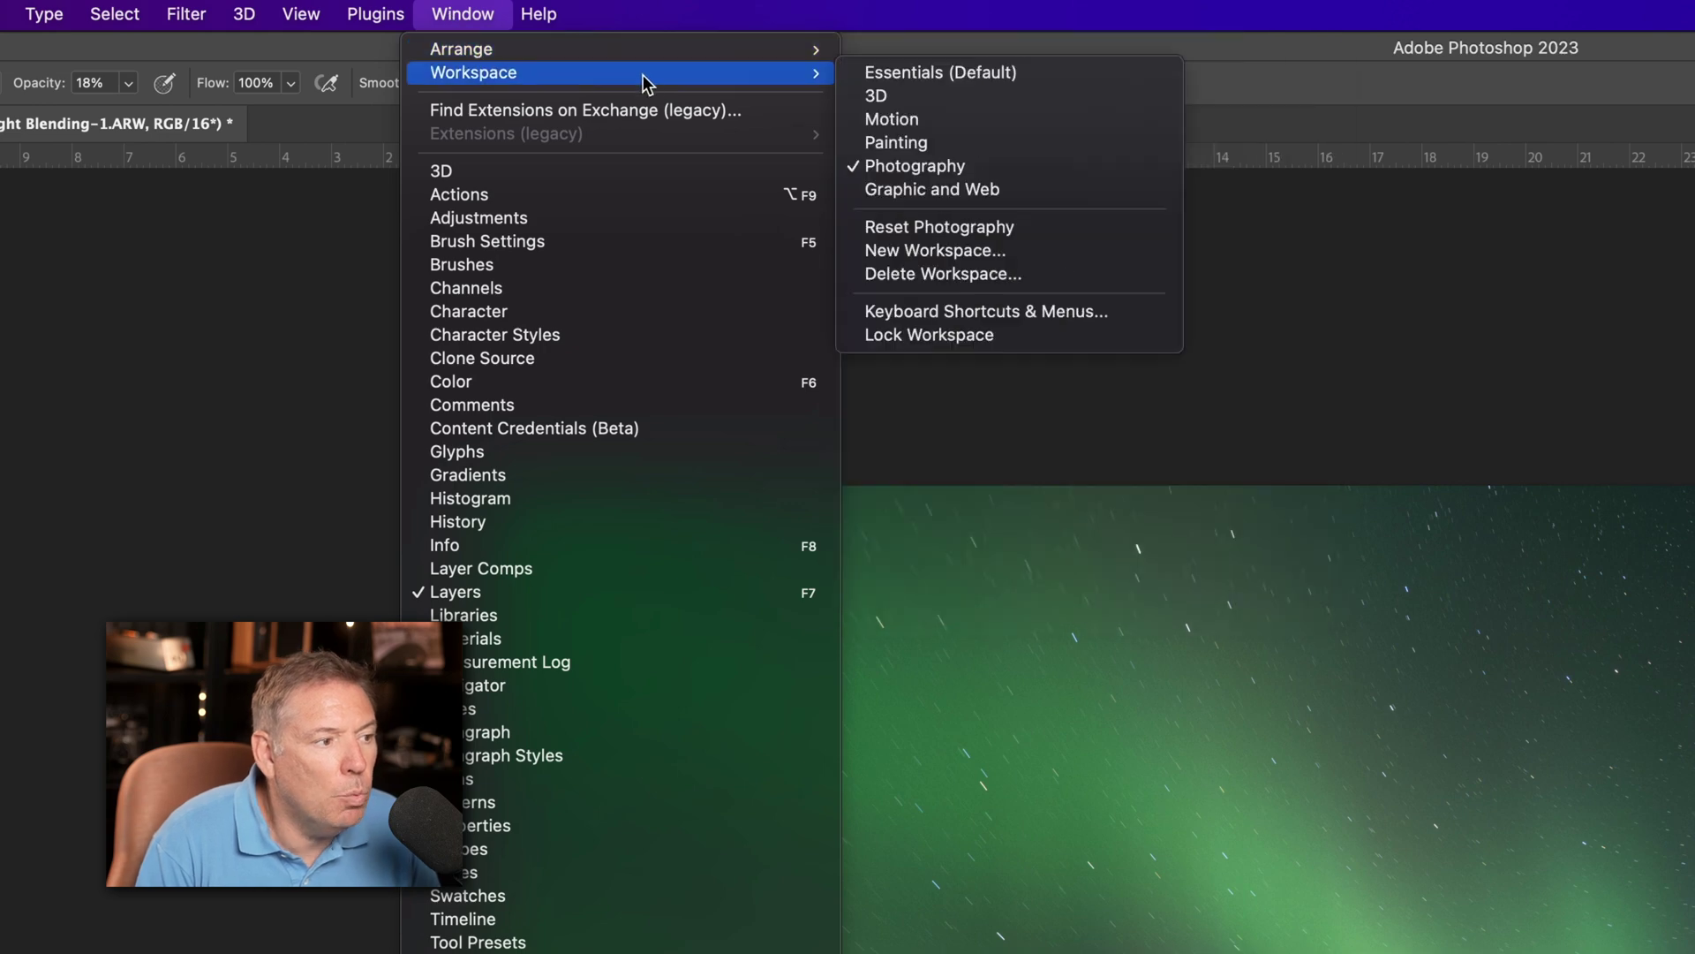
click(1050, 76)
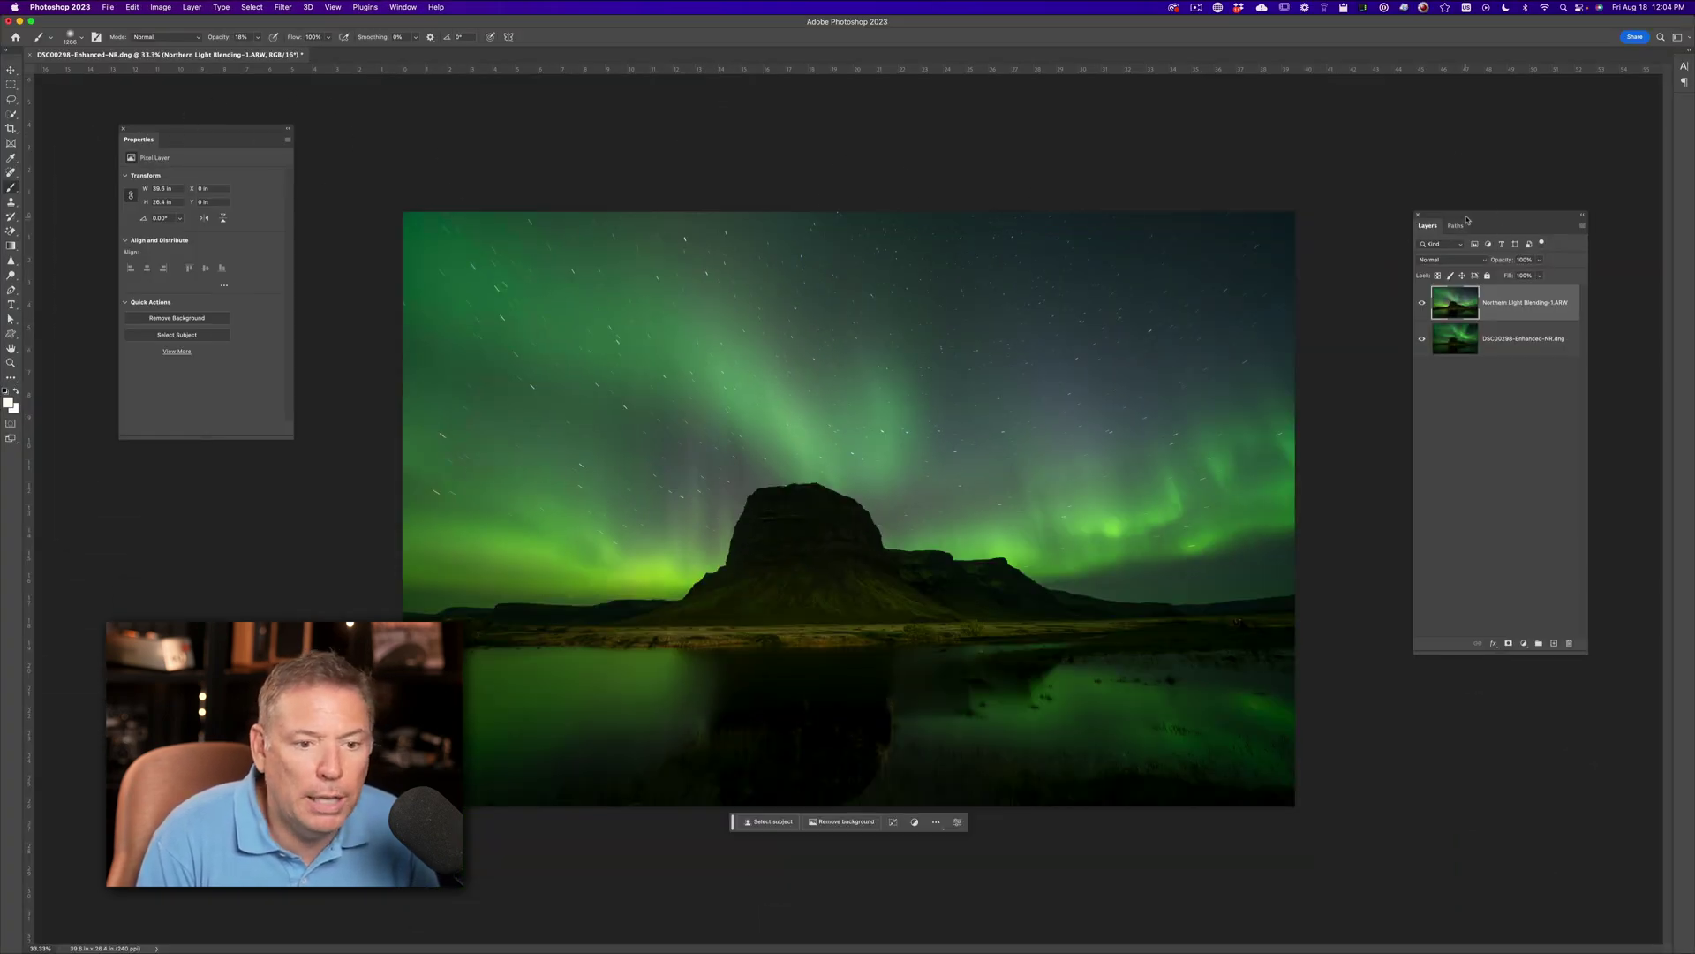
drag(1467, 219, 1438, 180)
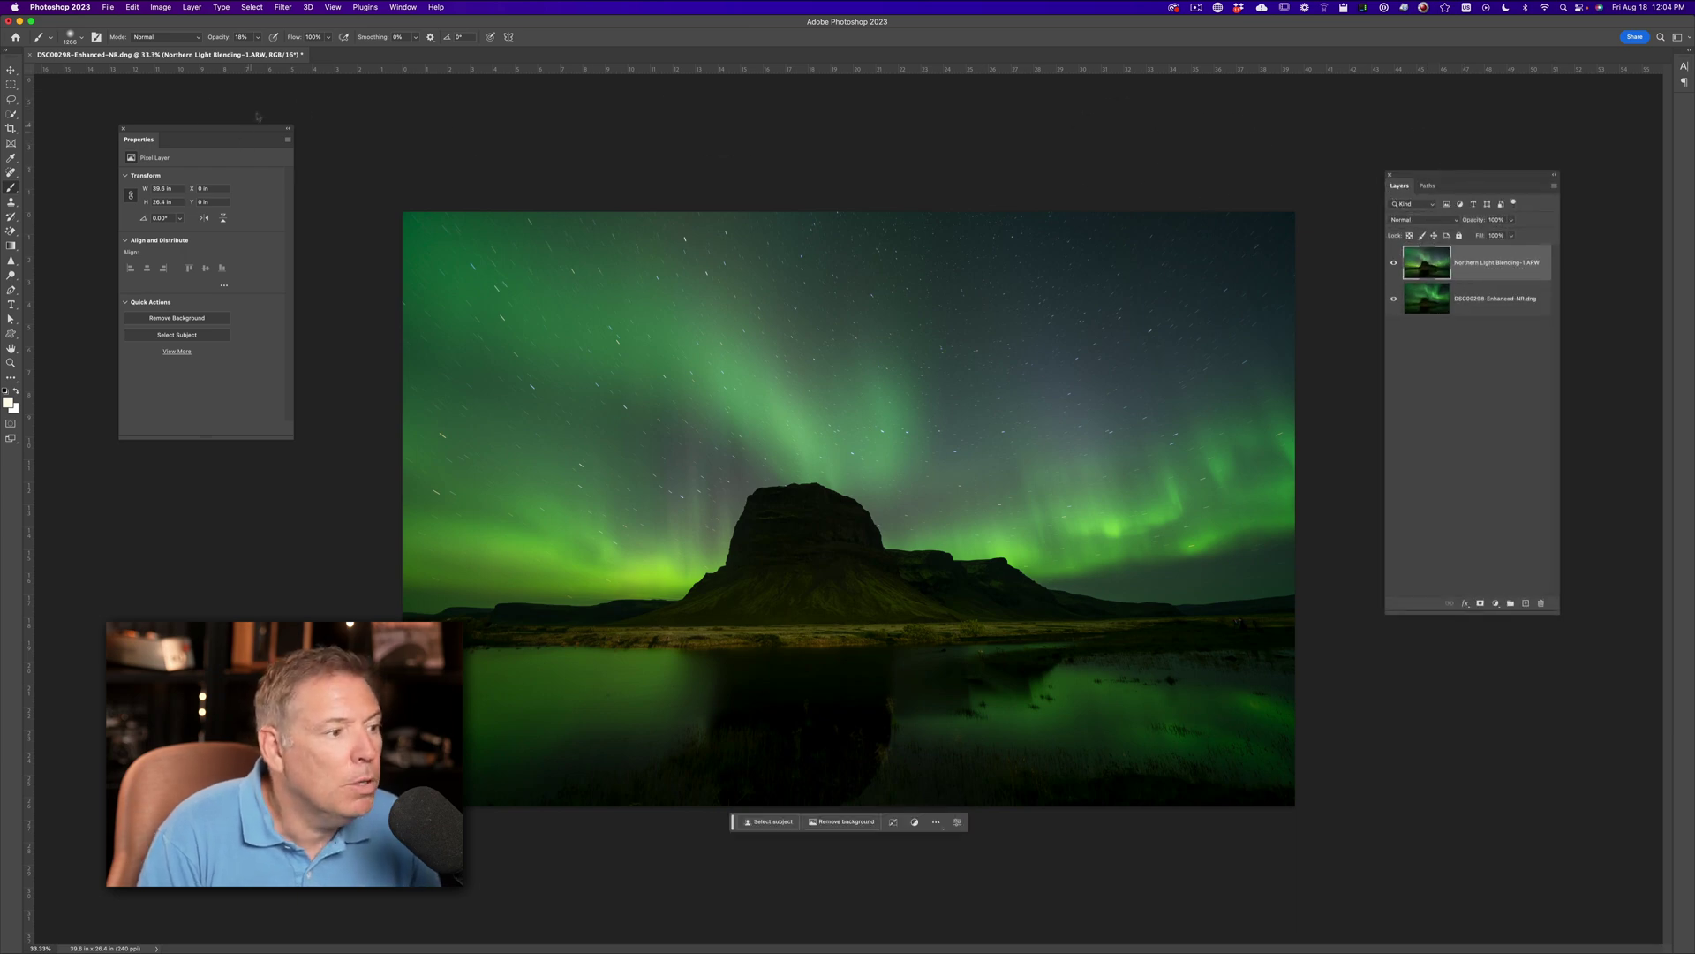
Step: Select the long-exposure and denoised aurora layers together and auto-align them
click(124, 129)
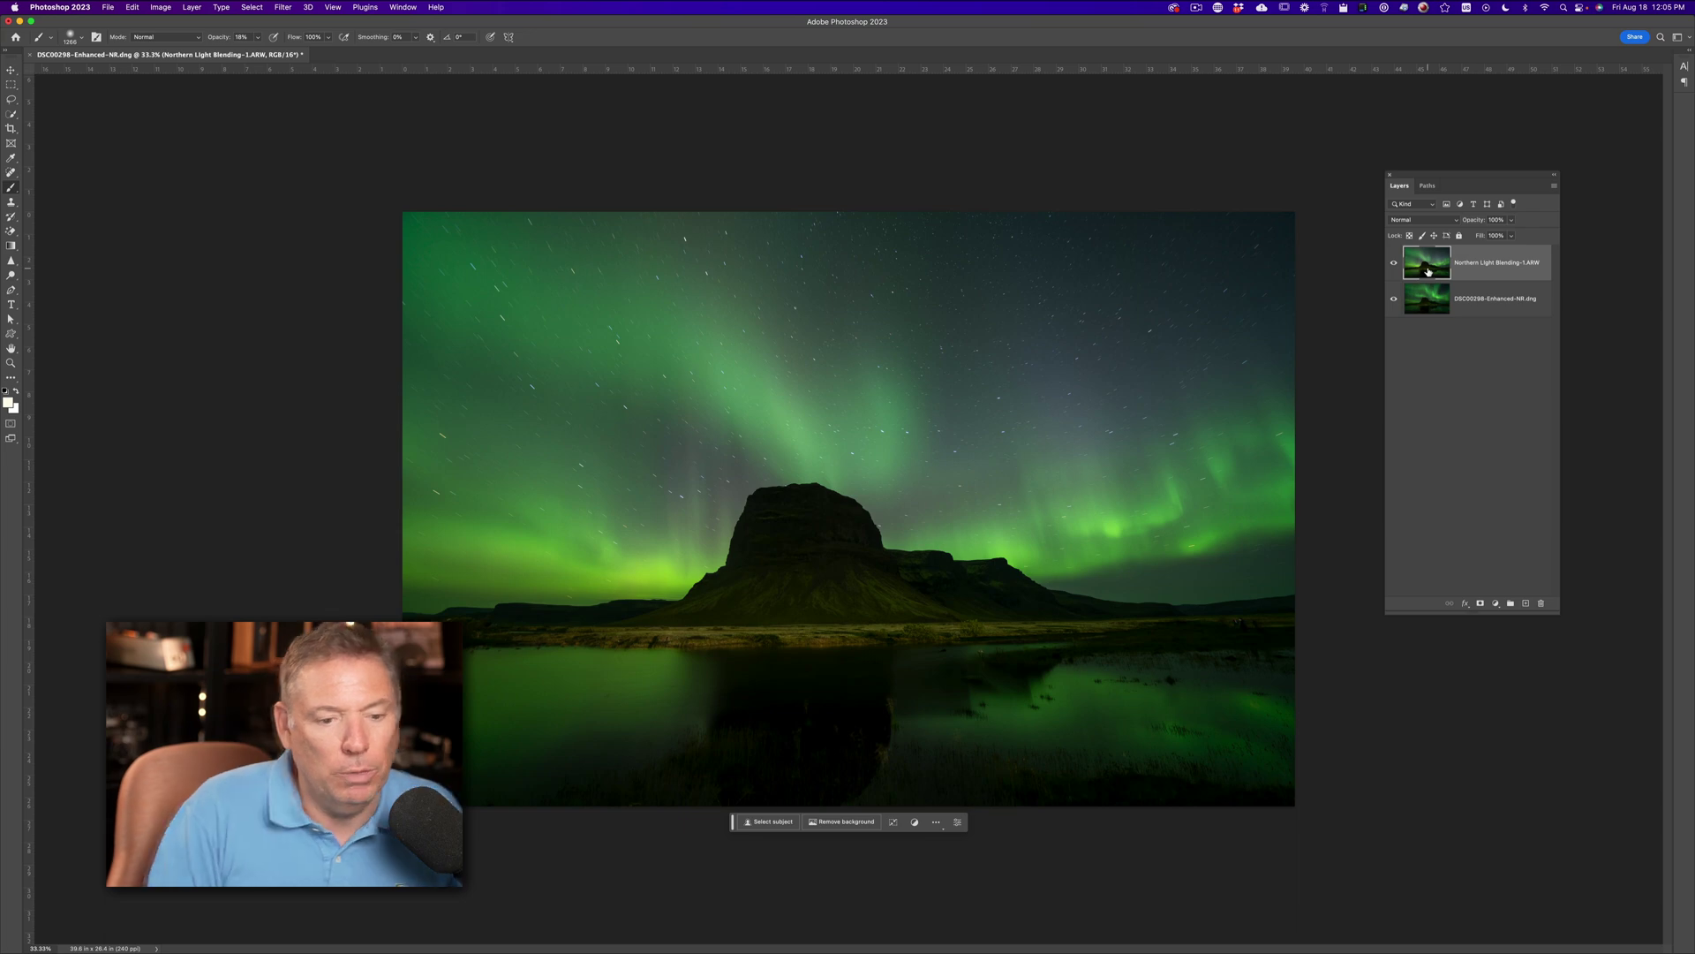
shift+click(1507, 305)
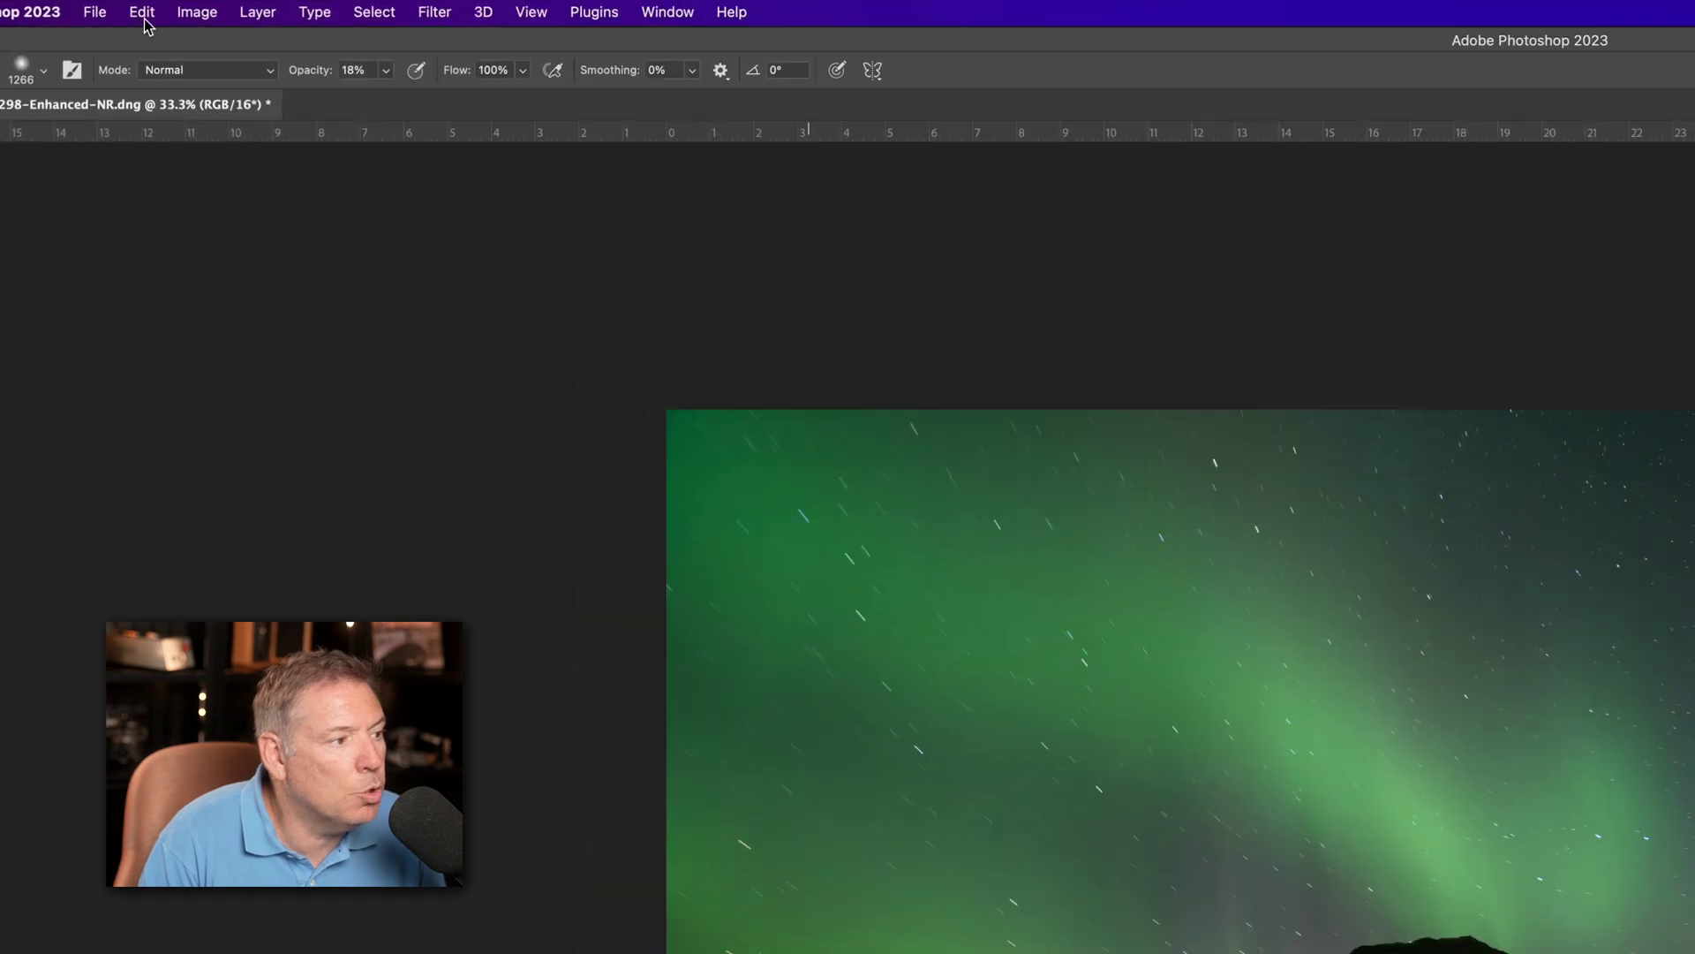
click(131, 7)
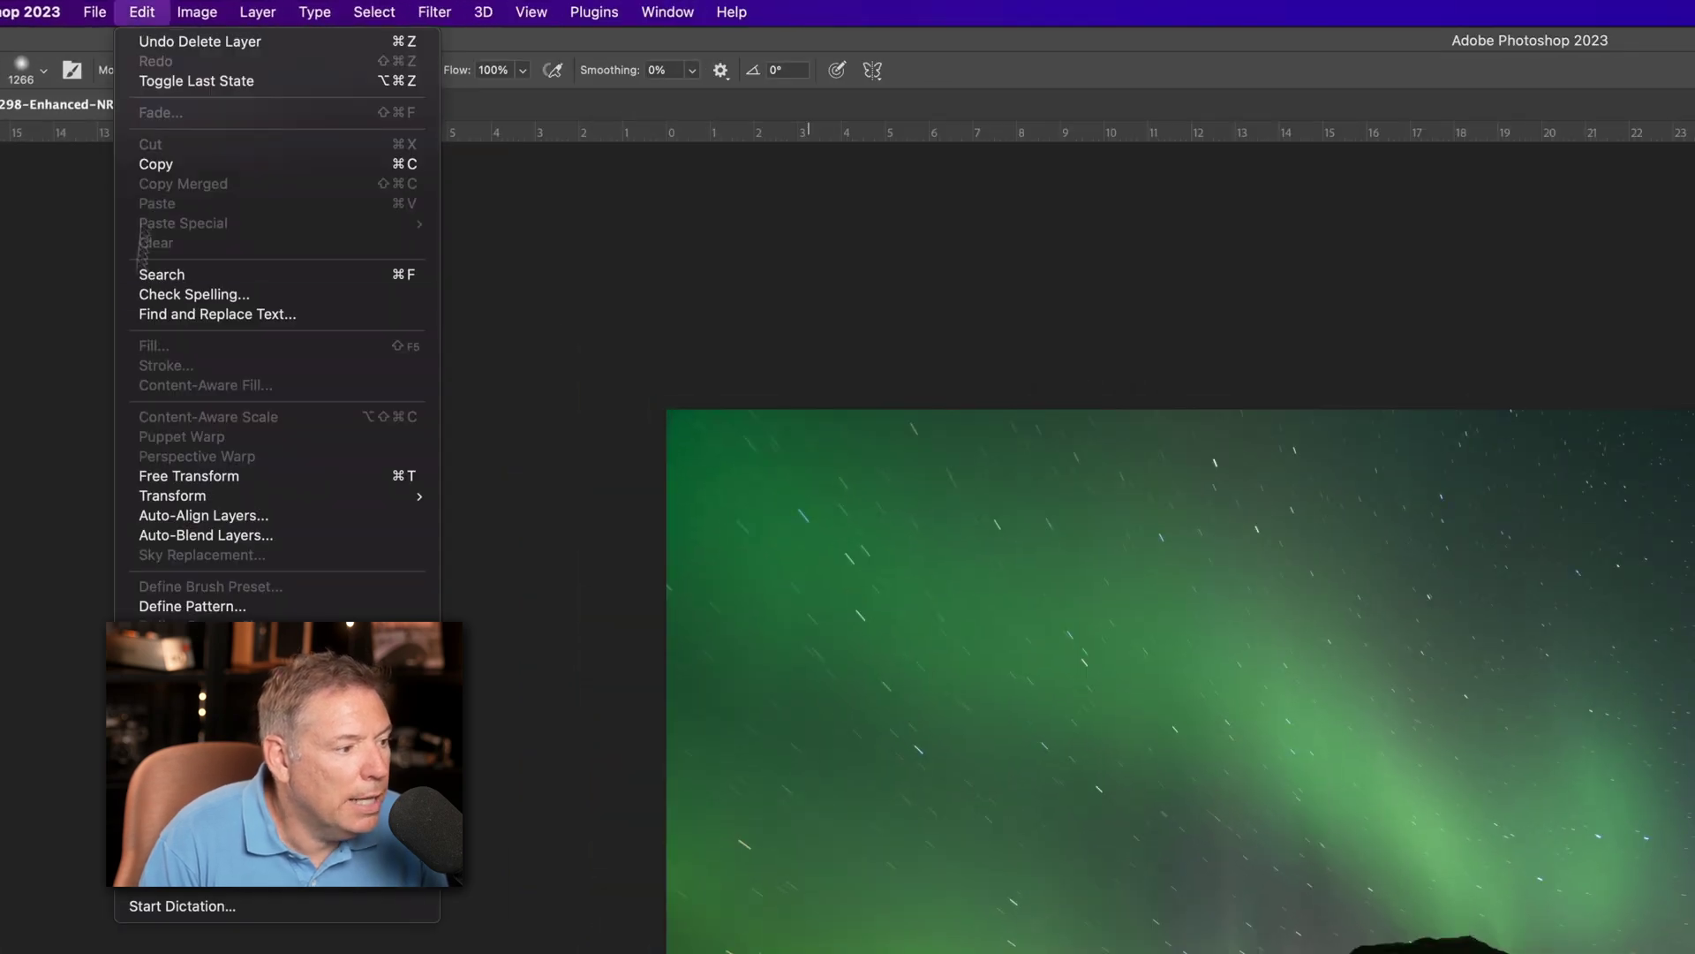
click(203, 514)
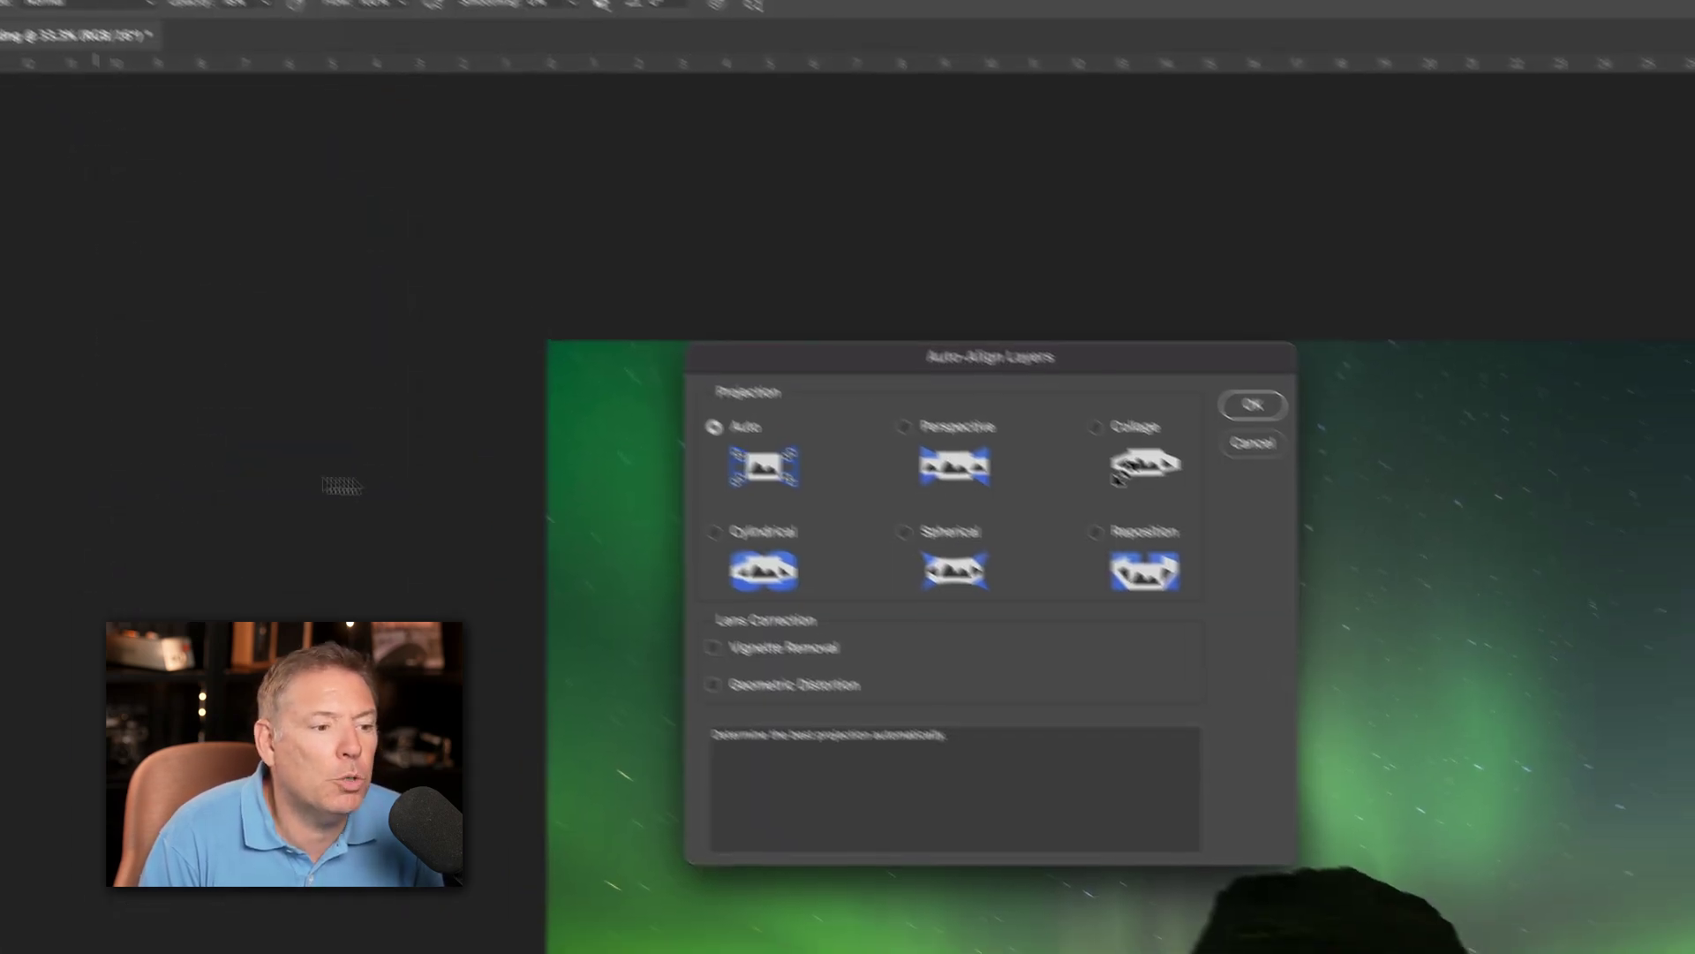
click(1236, 407)
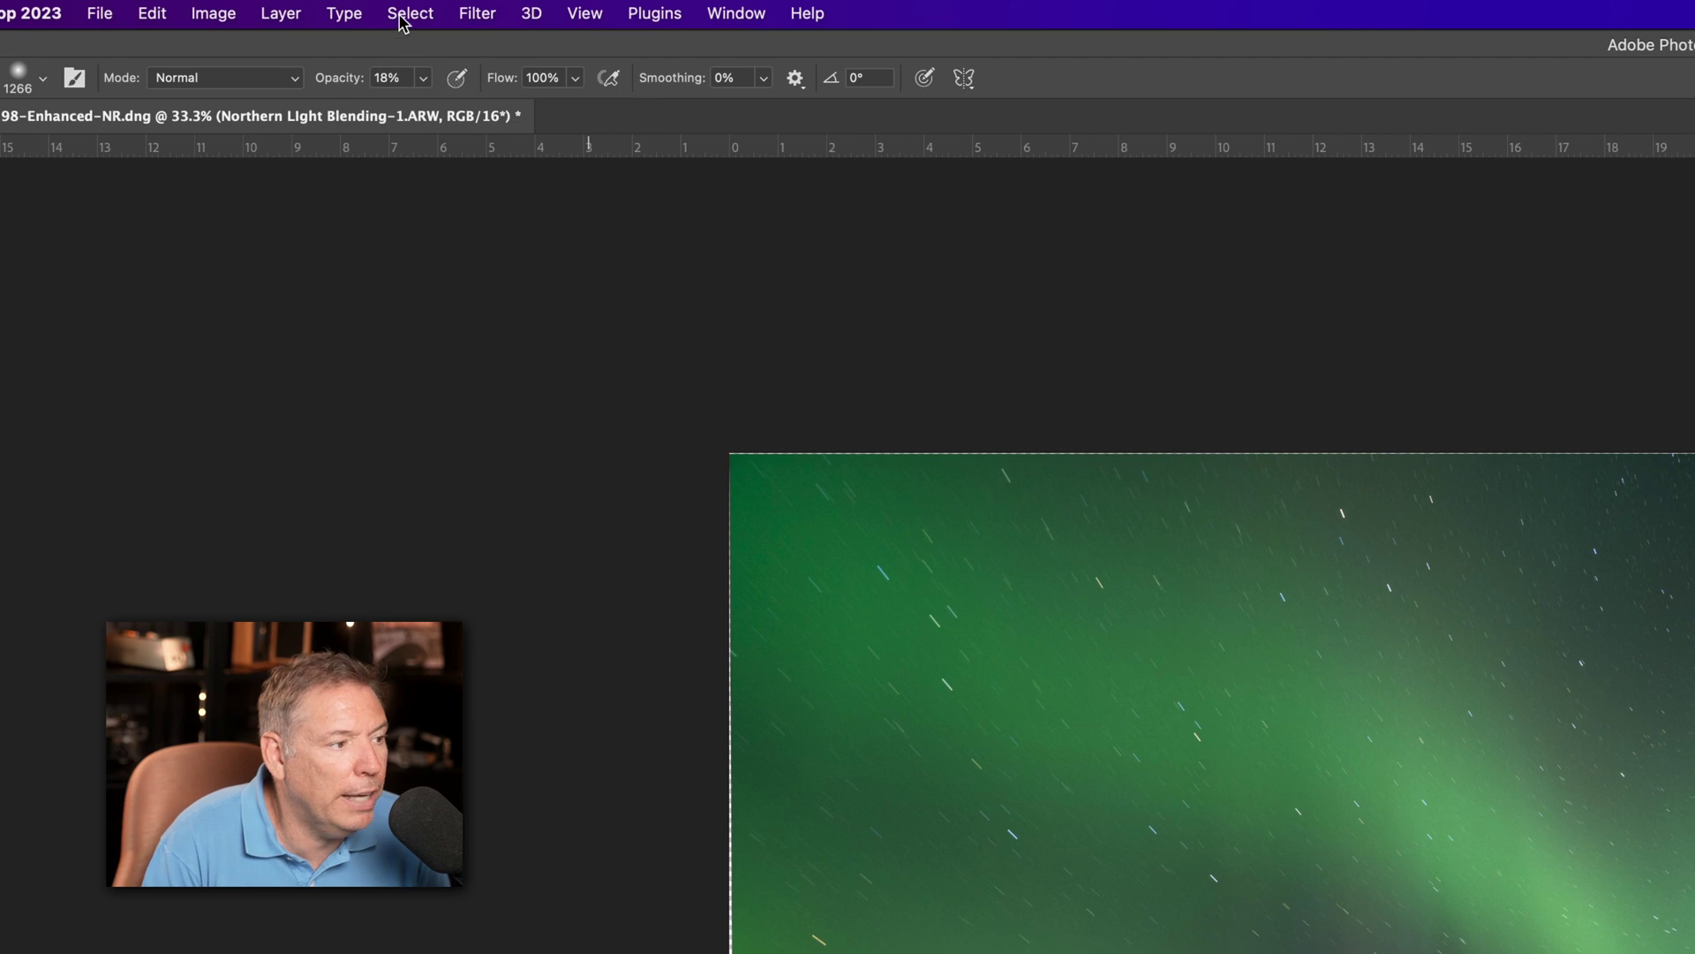
Step: Select the sky, add a mask to the long-exposure layer, and invert it to reveal the denoised sky
click(408, 14)
click(458, 315)
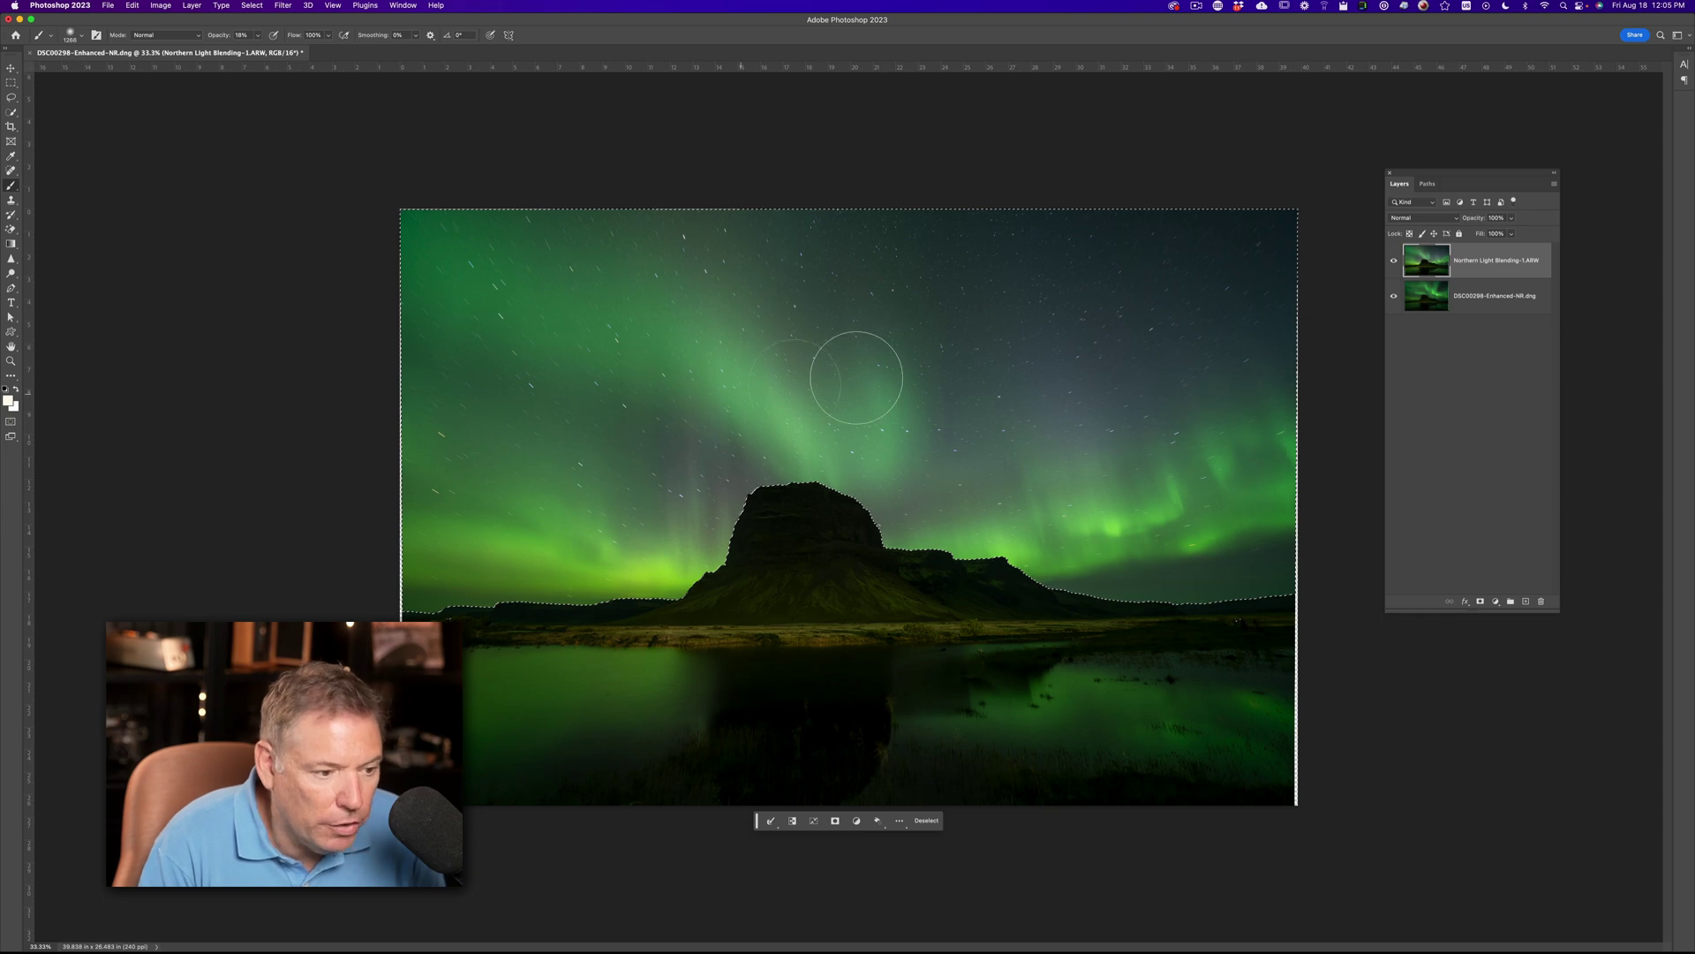
click(1482, 603)
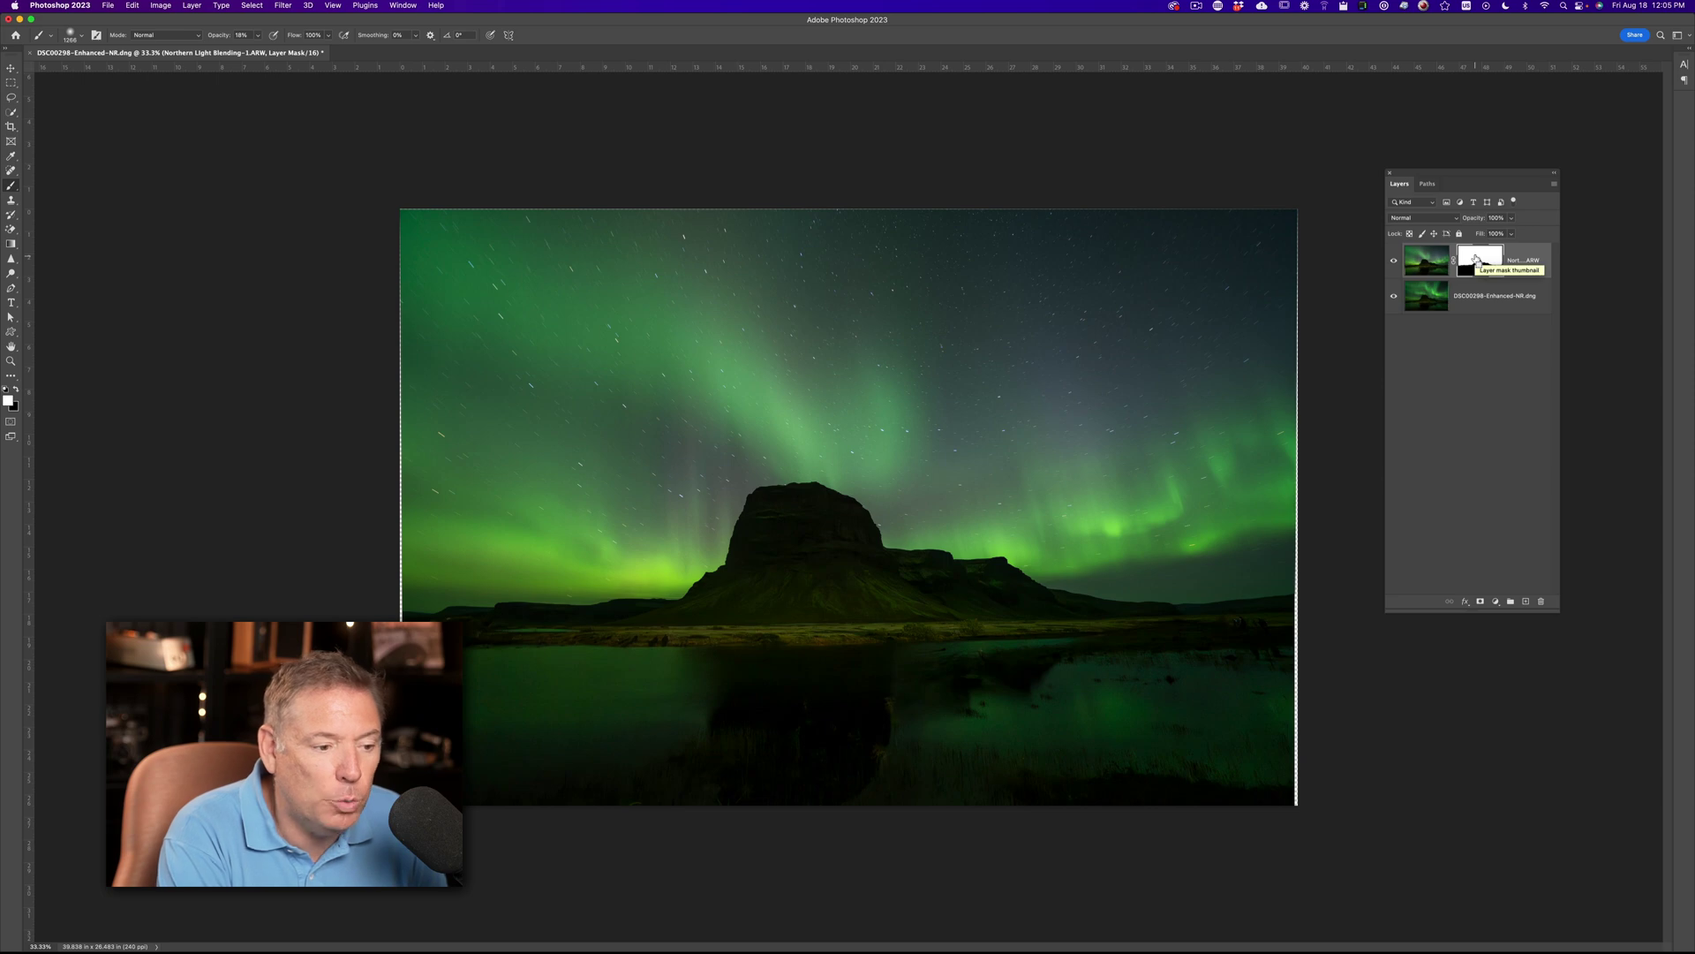
key(super+i)
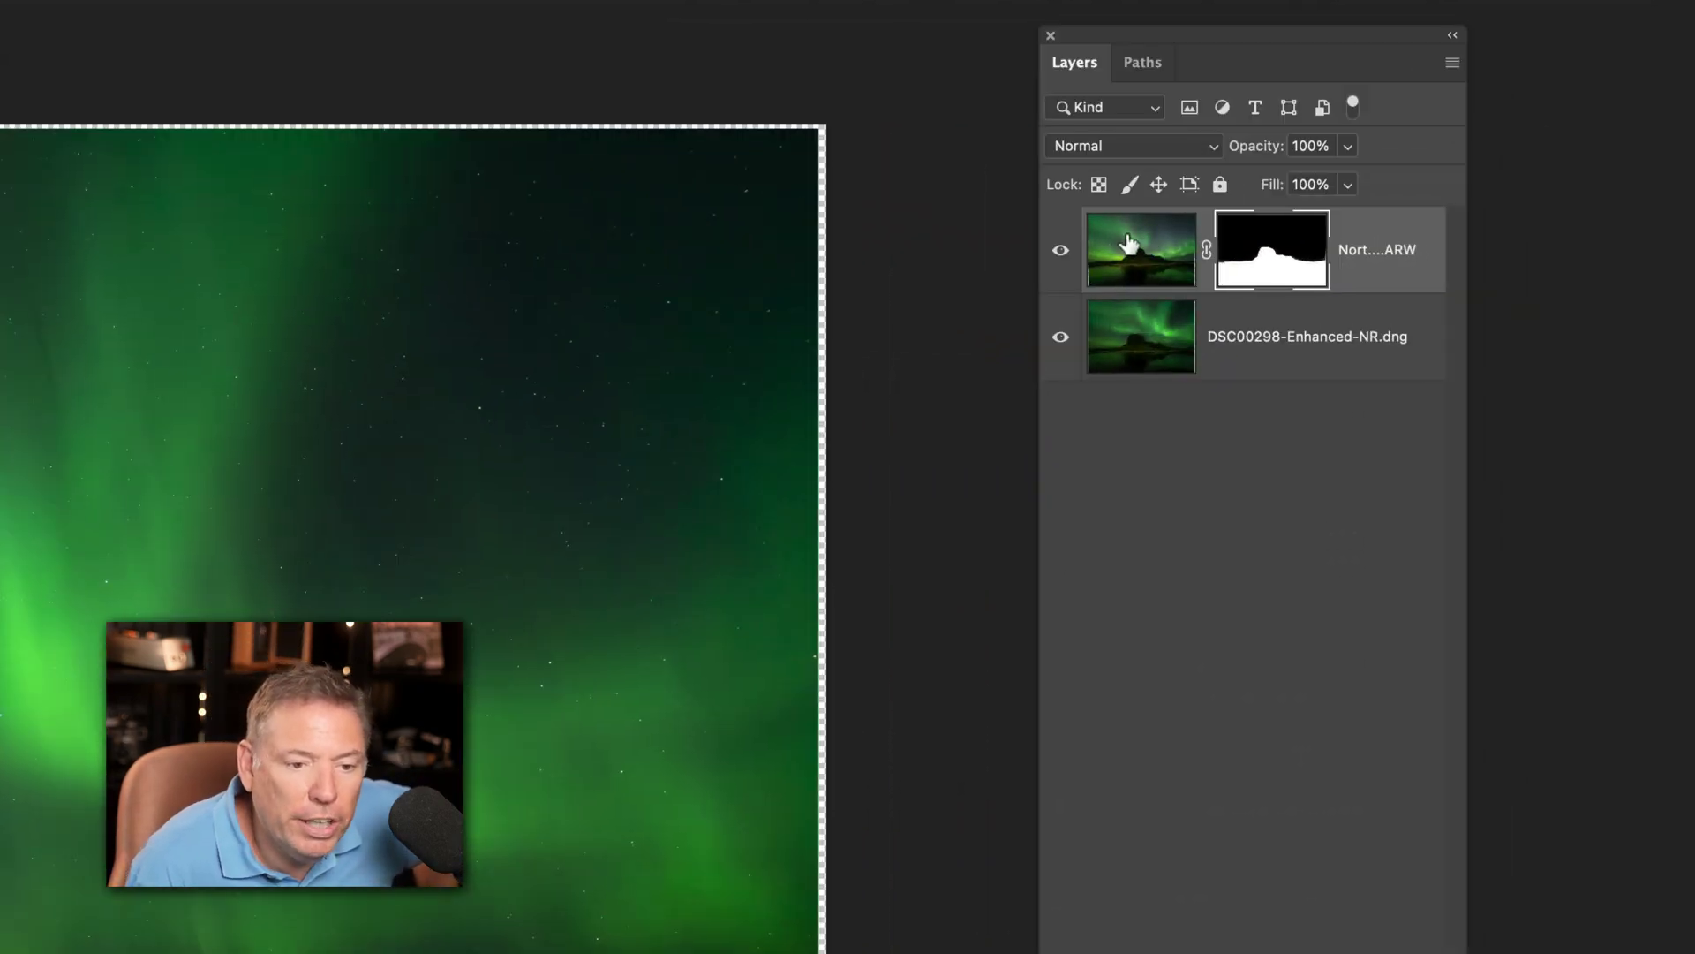
Step: Rename the top layer 'clean montain' and the bottom layer 'Clean sky'
click(1129, 242)
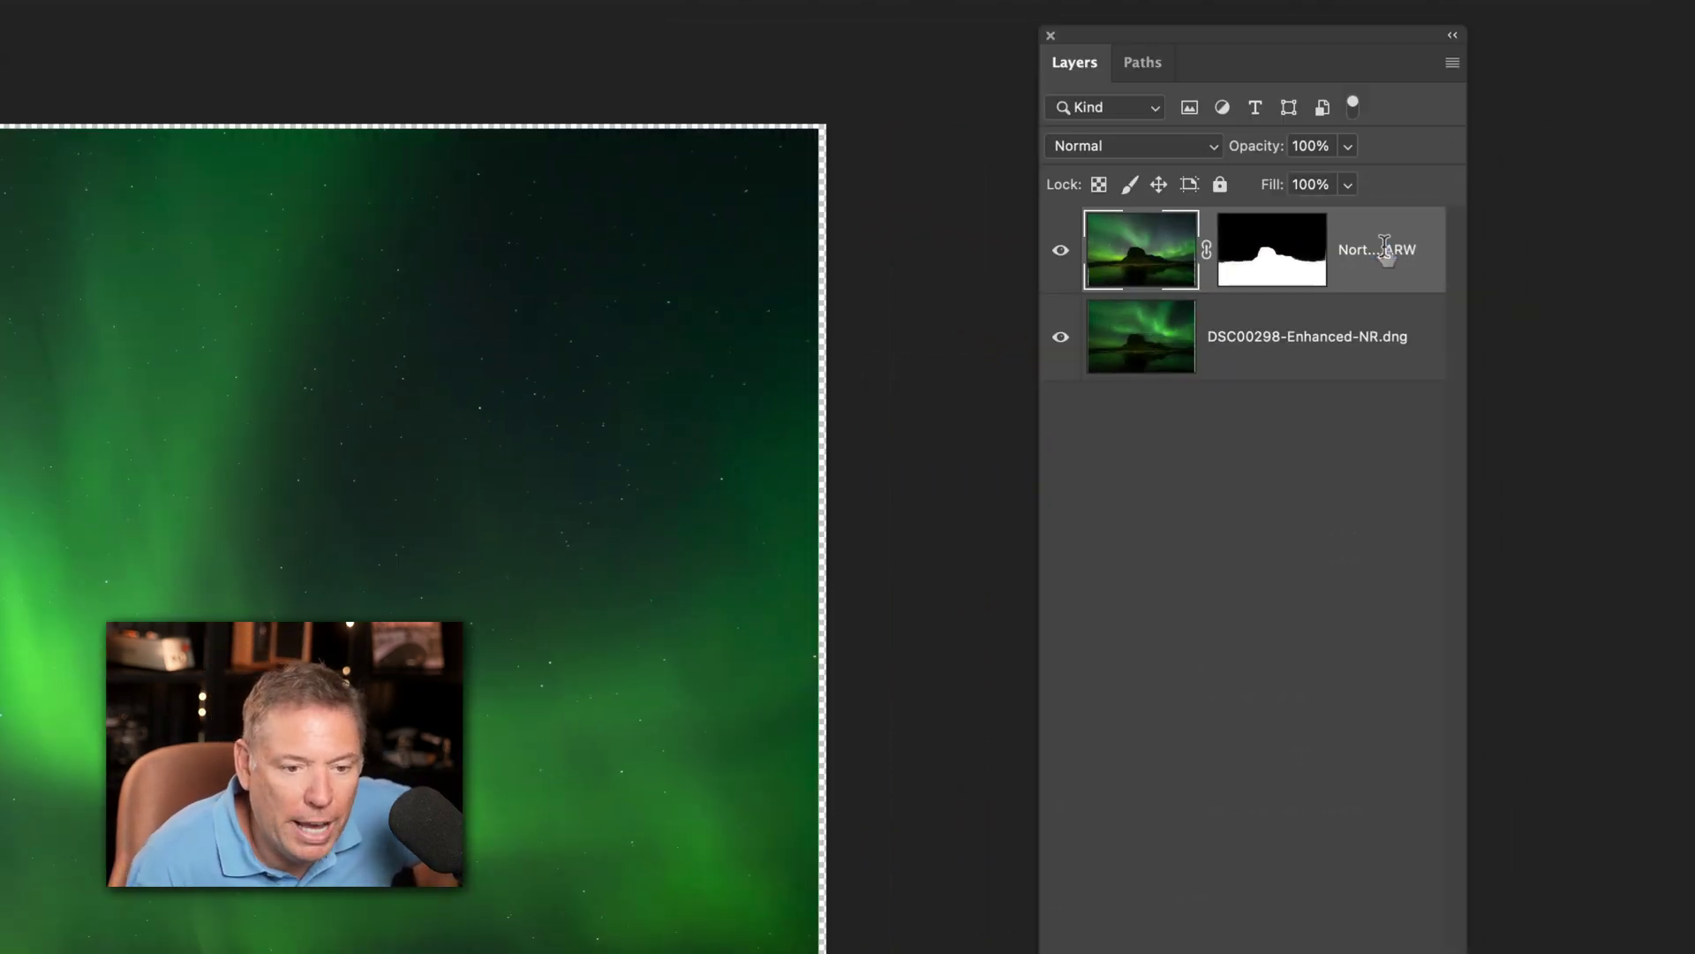
double_click(1385, 249)
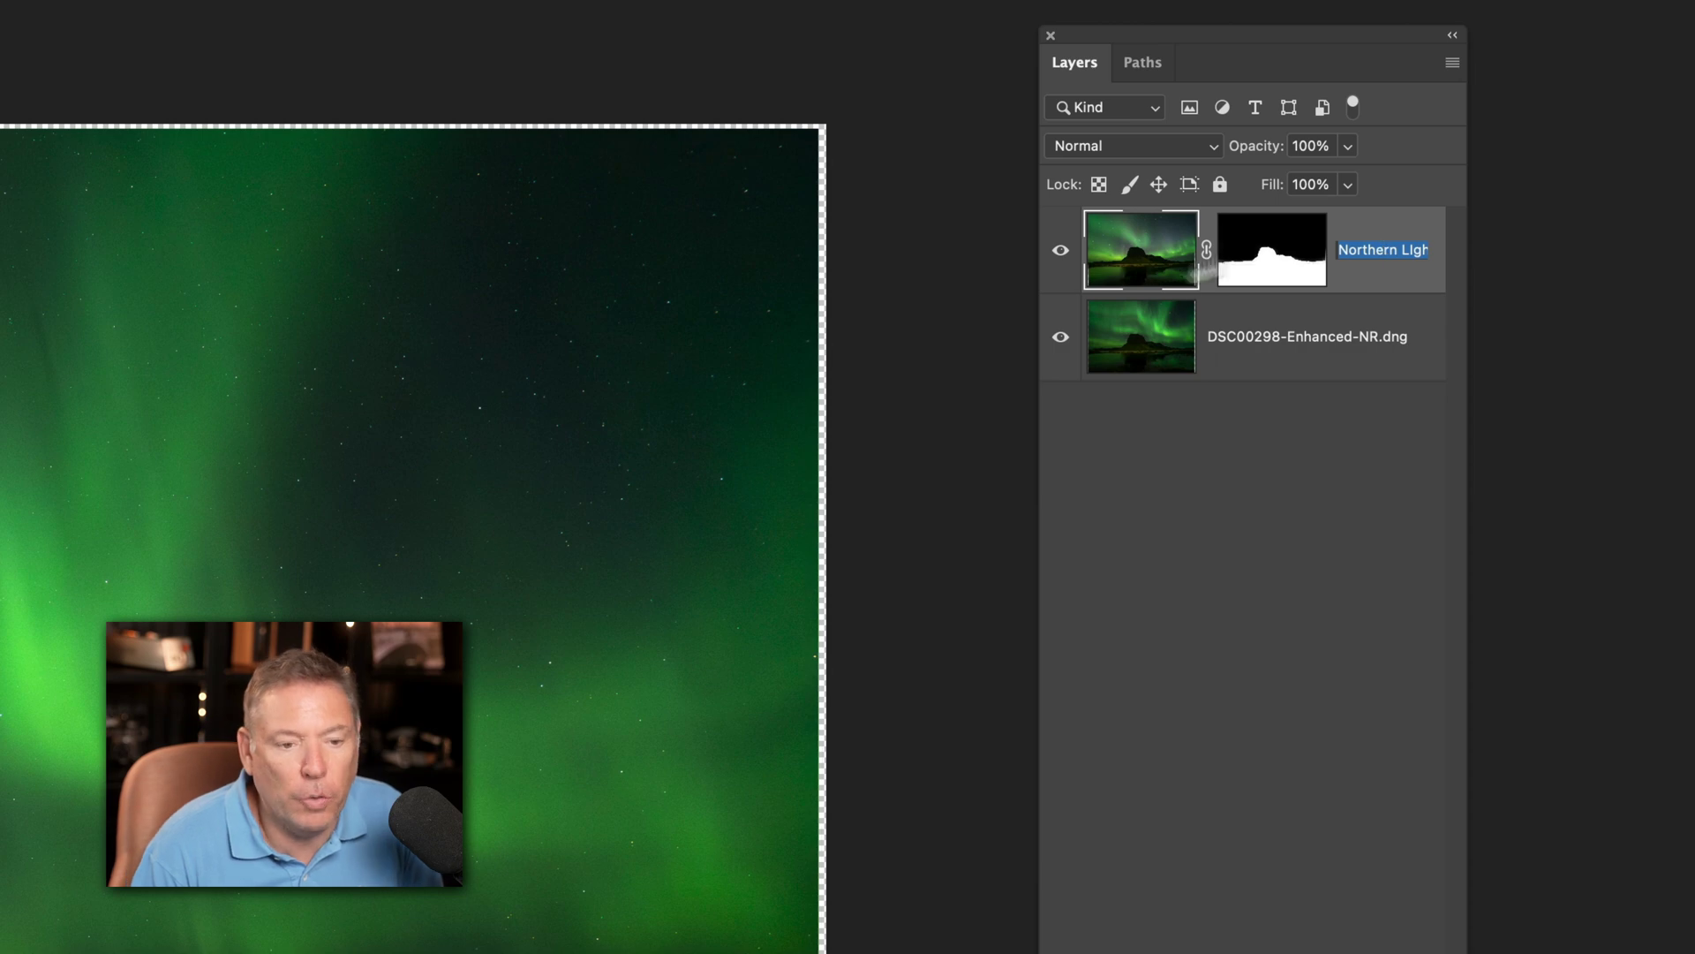
text(clean)
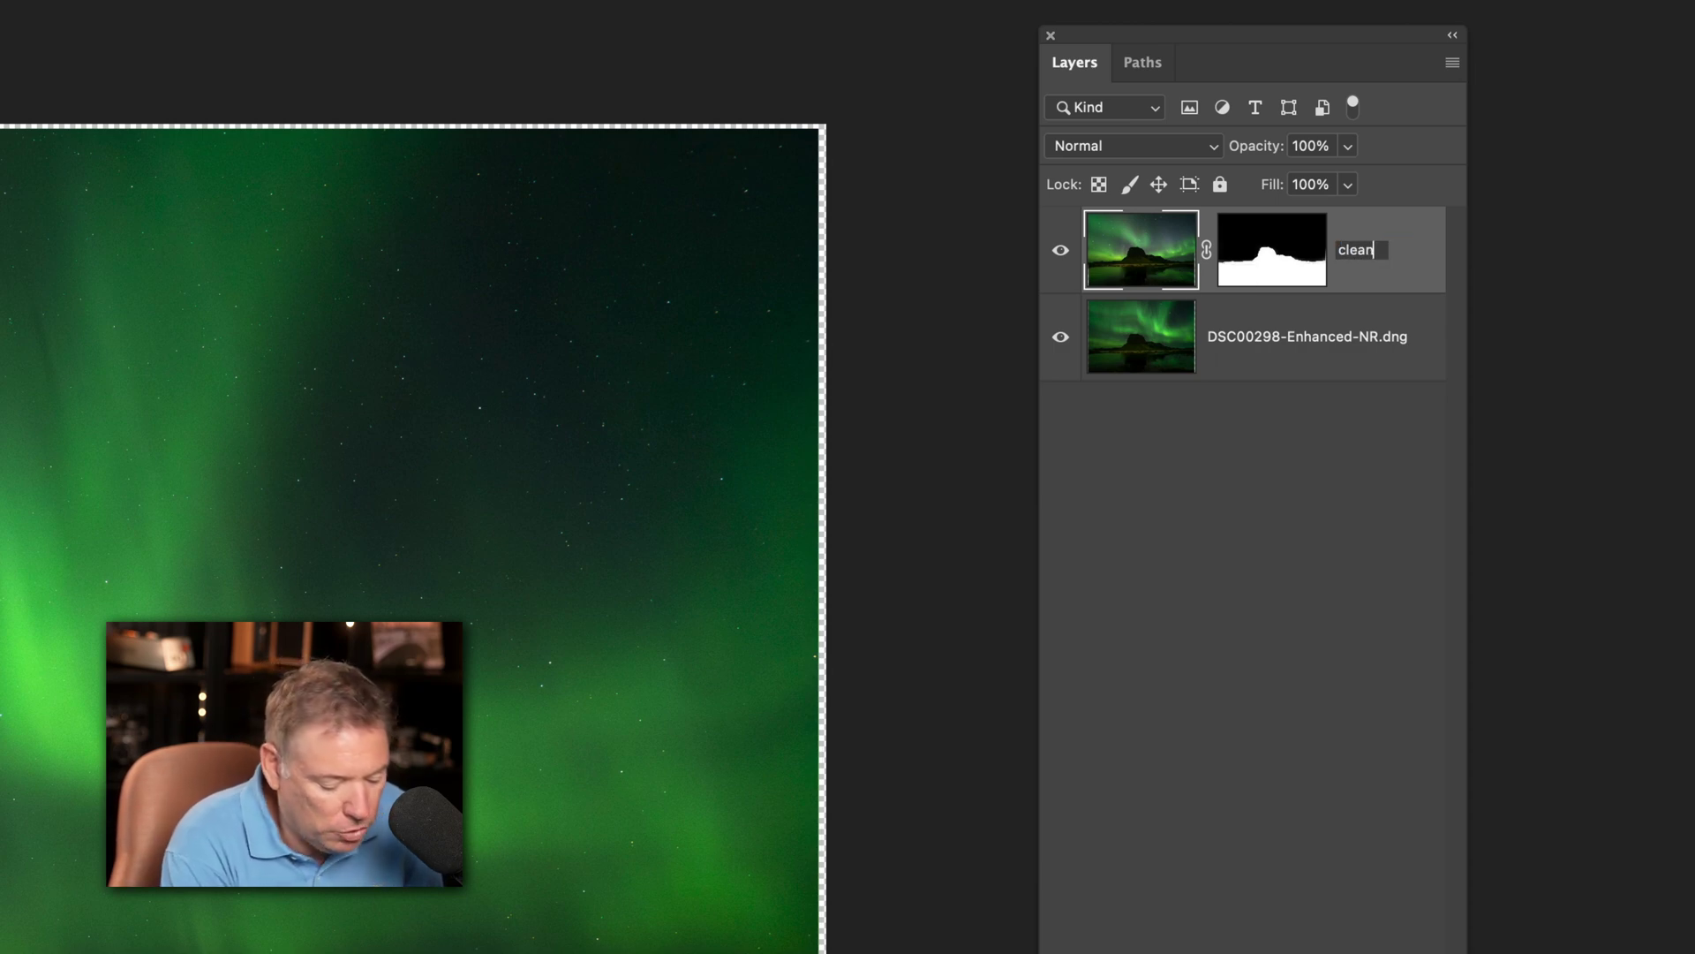
text( montaini)
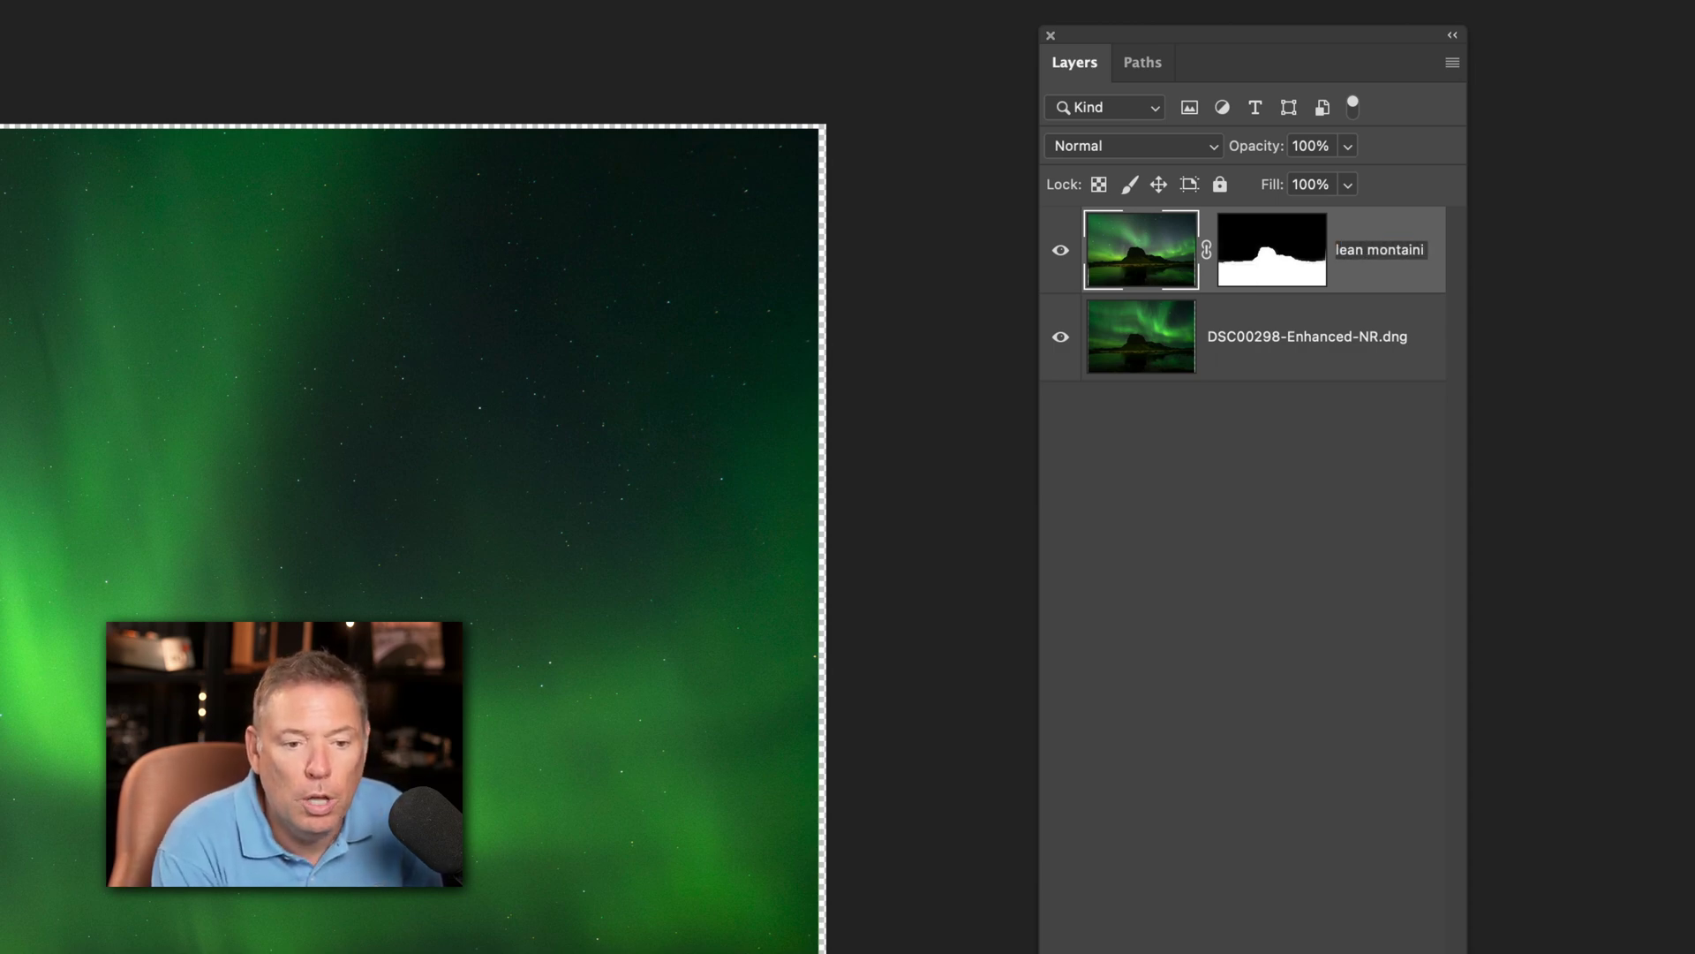
key(Return)
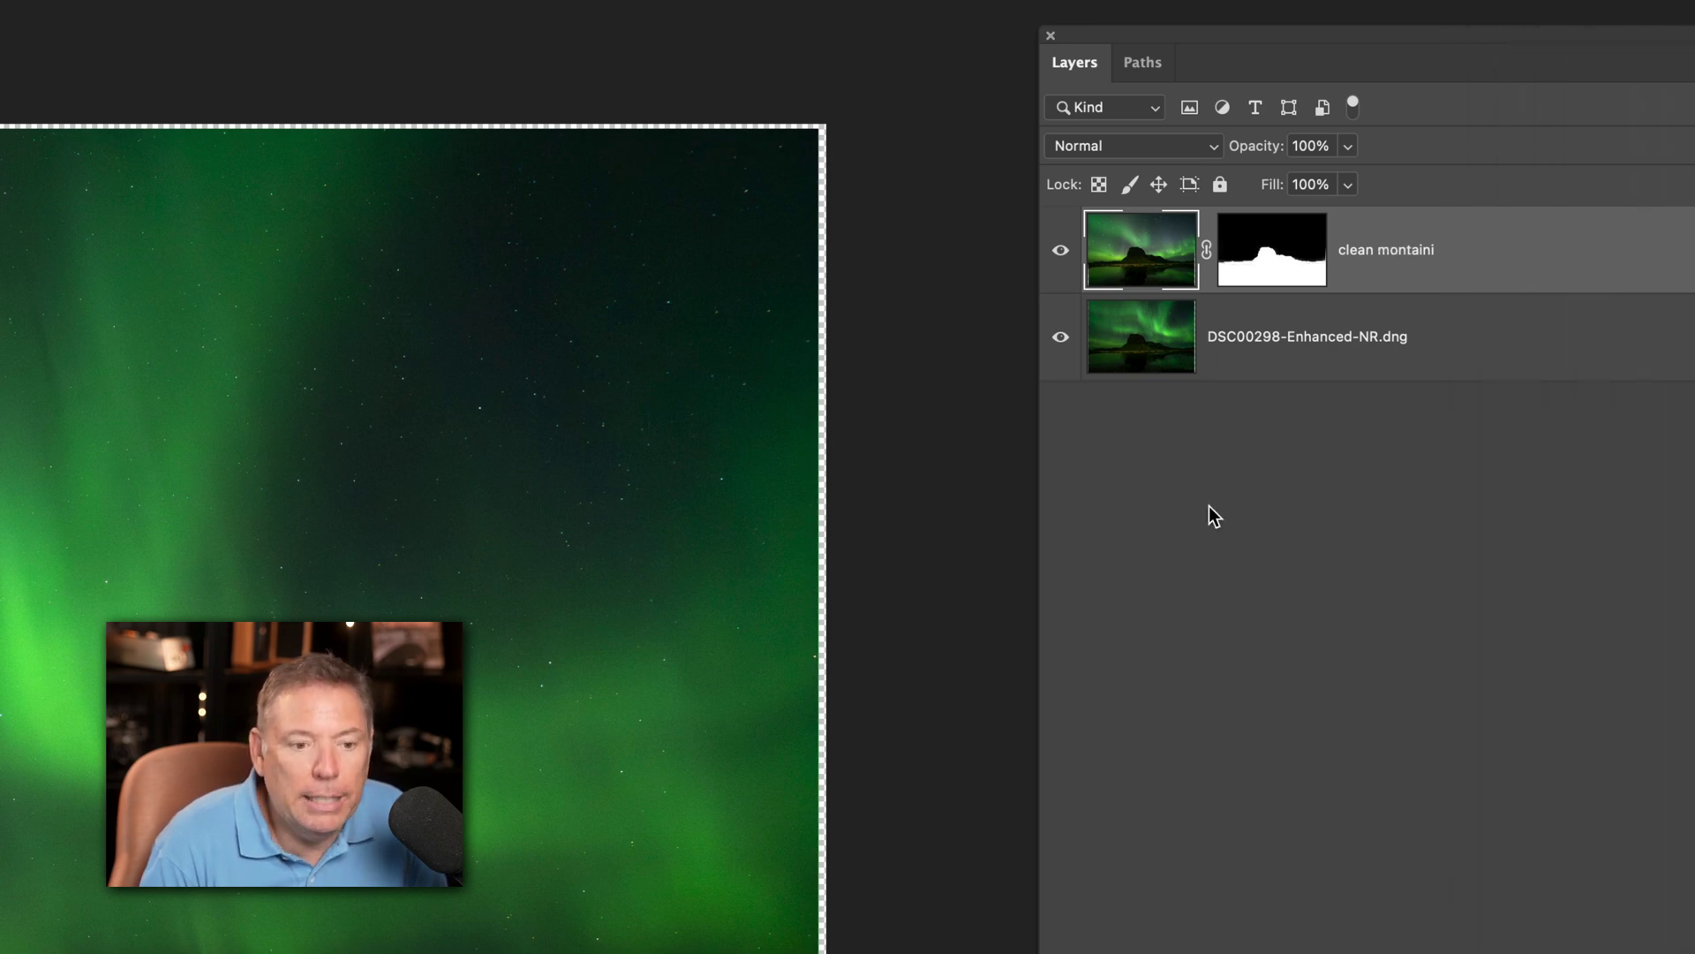
click(1269, 353)
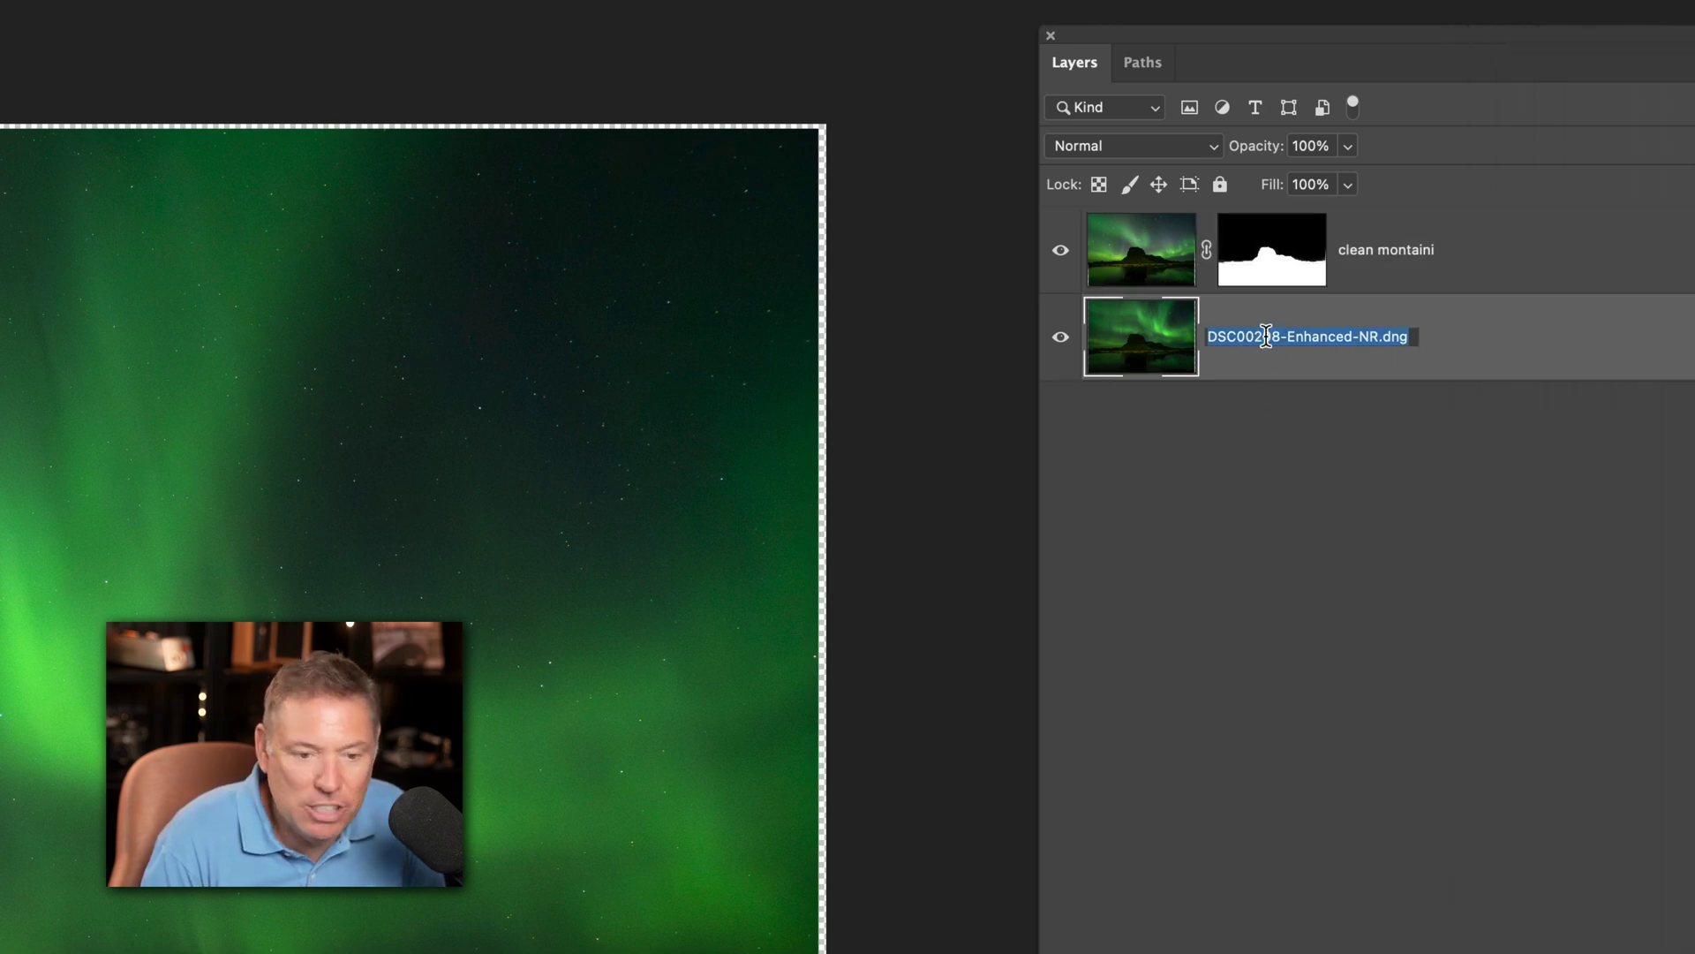
text(Clean sky)
key(Return)
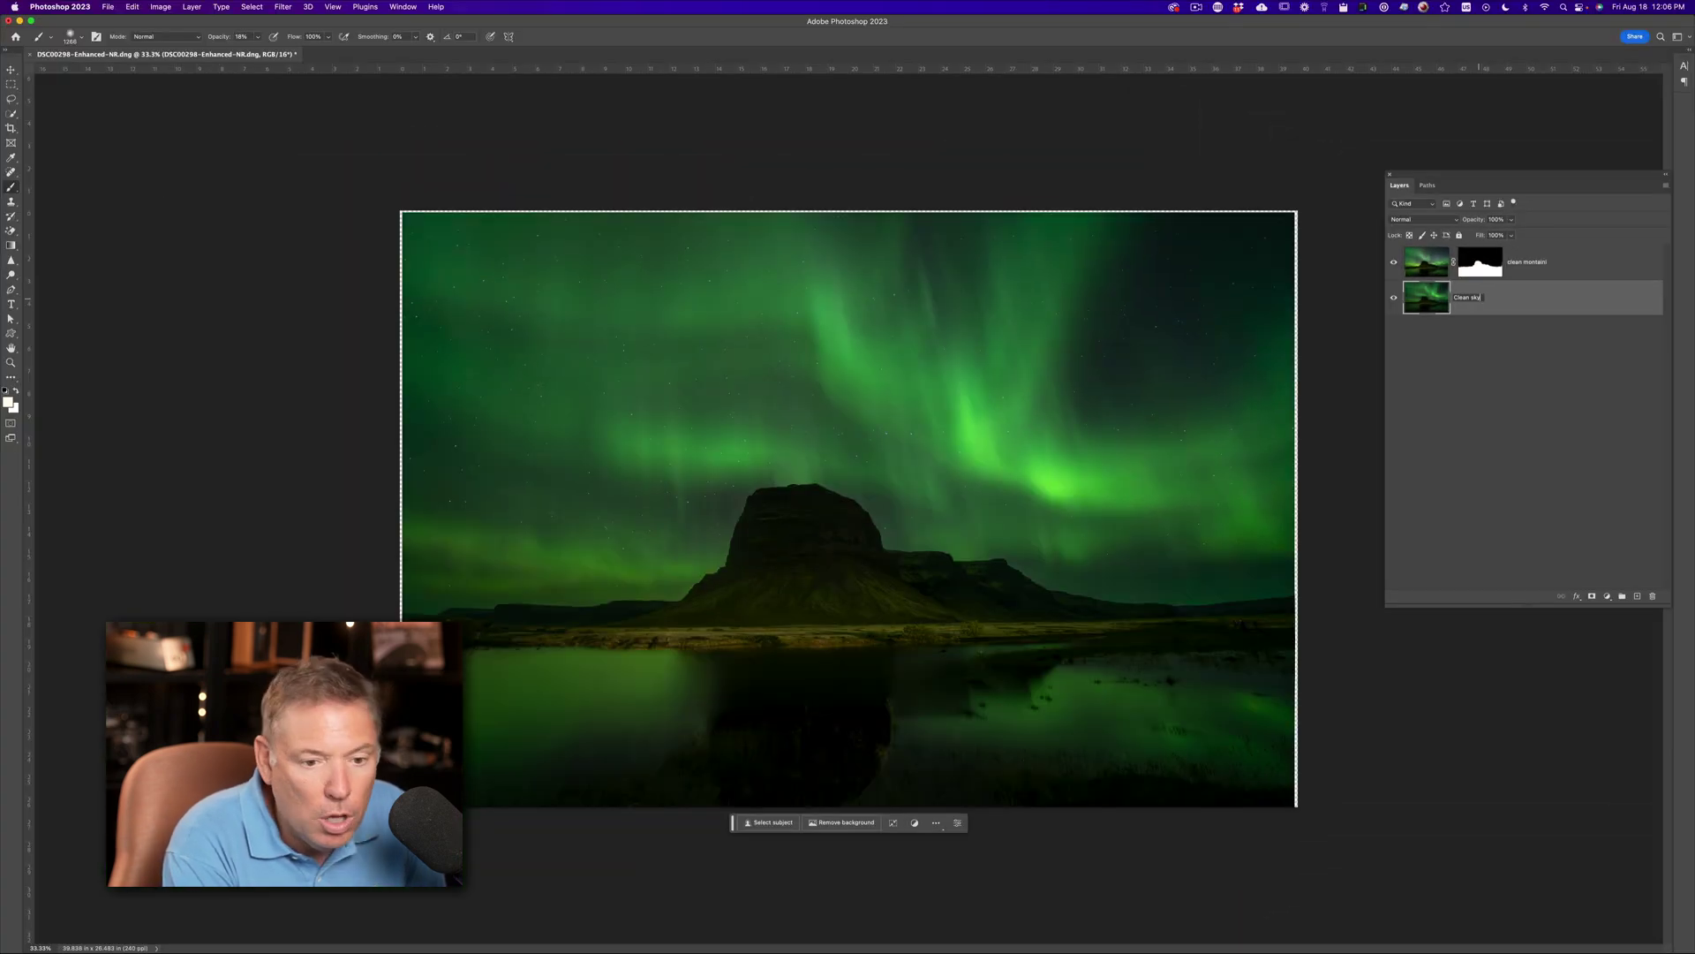
key(alt+bracketright)
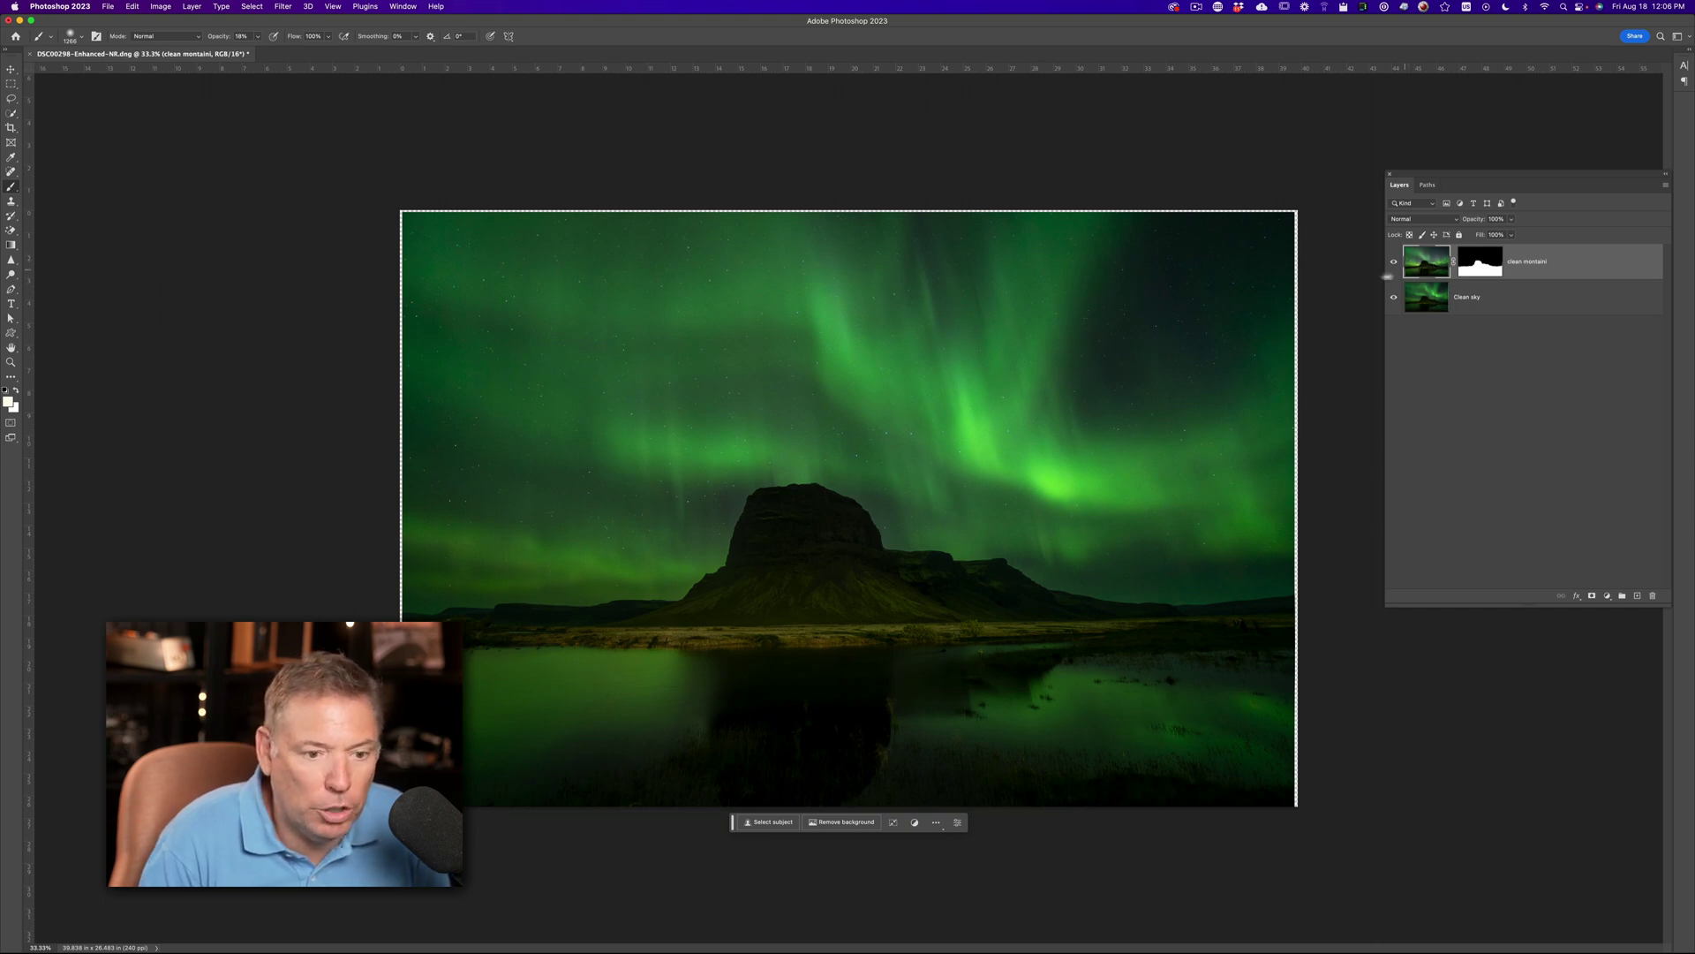
Step: Toggle the clean montain layer mask off and on to compare, leaving it enabled
shift+click(1488, 258)
shift+click(1488, 258)
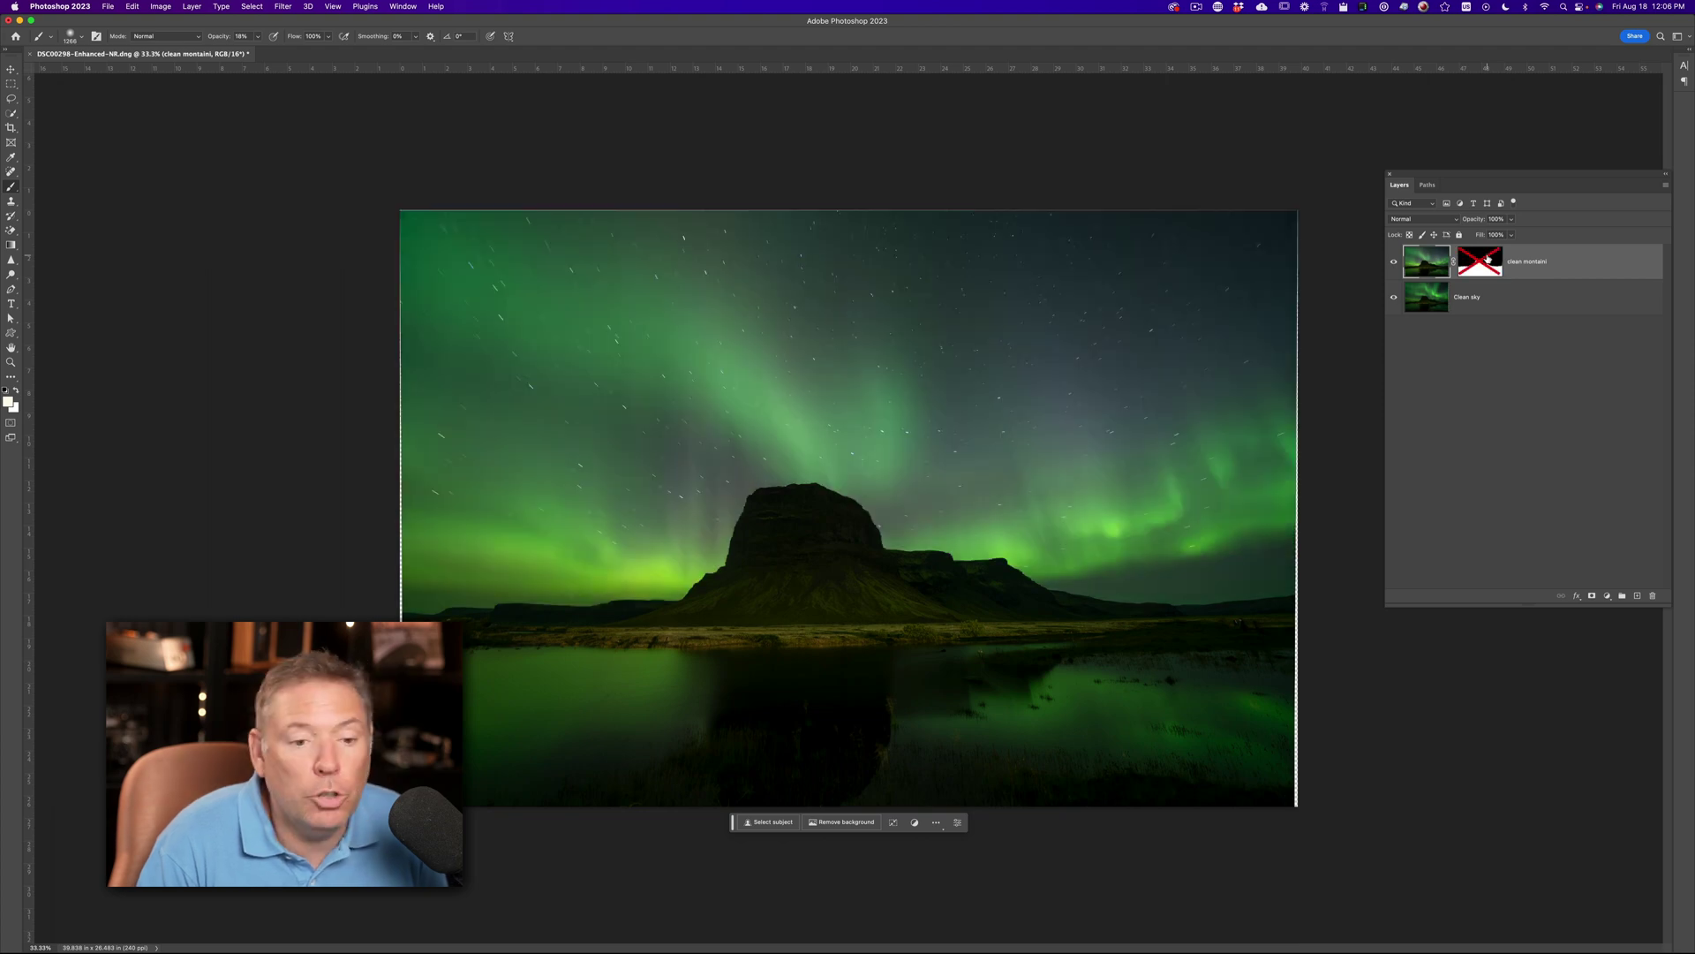
shift+click(1487, 258)
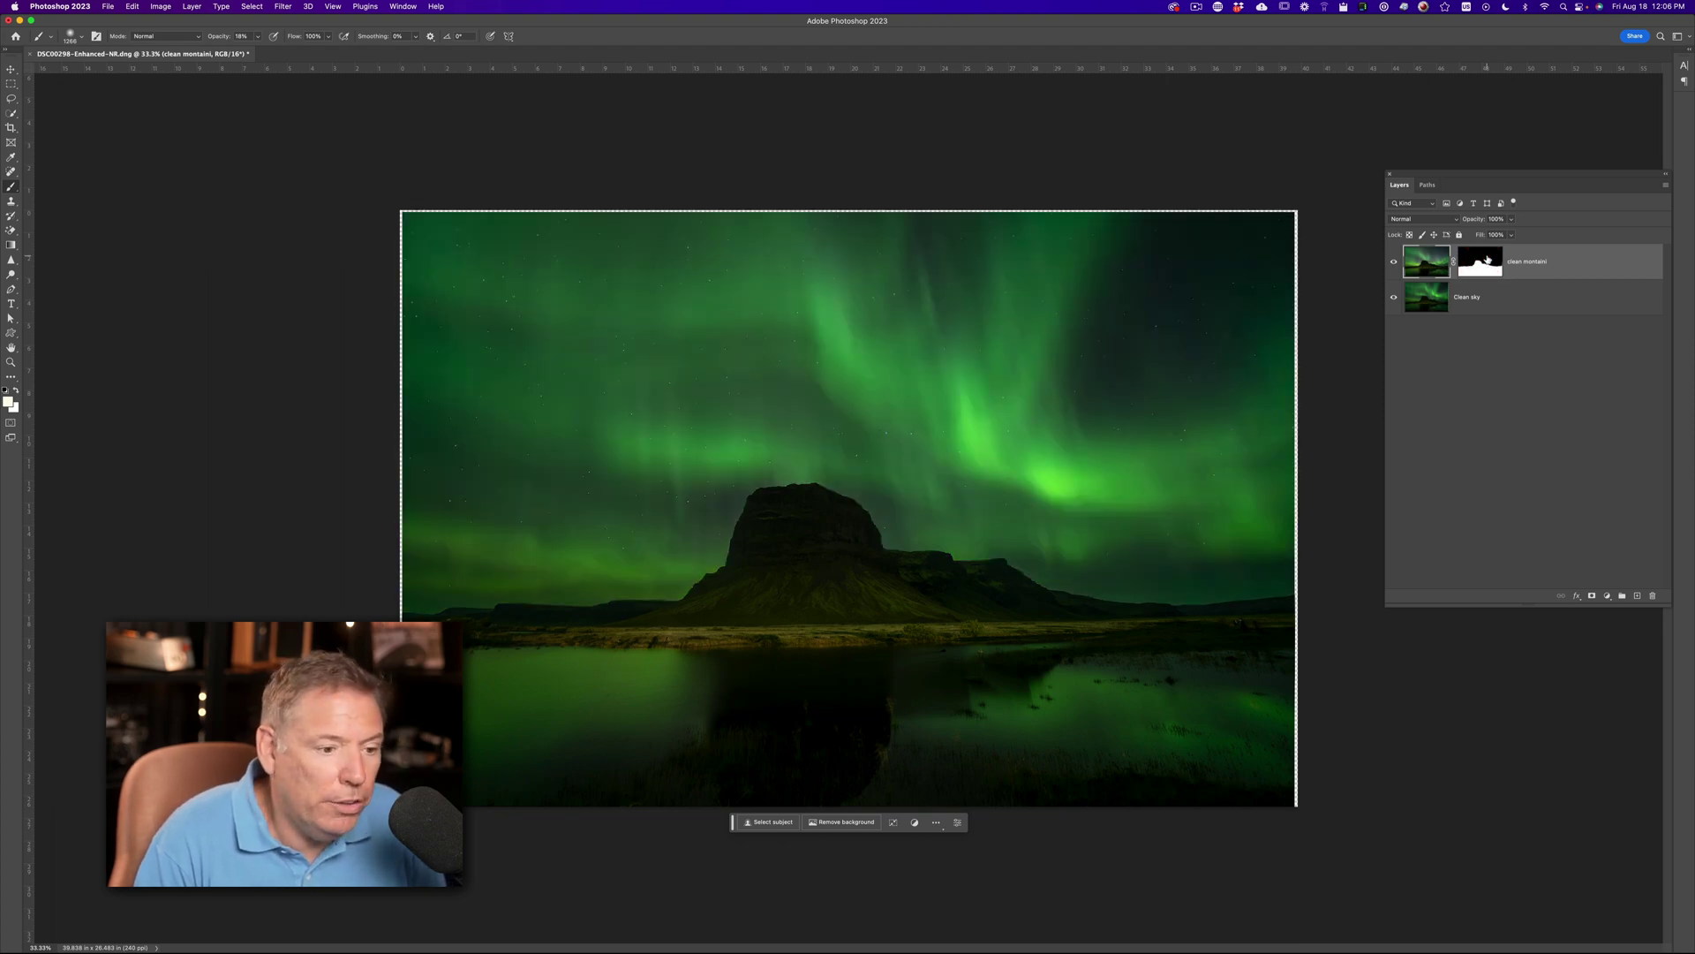
shift+click(1488, 258)
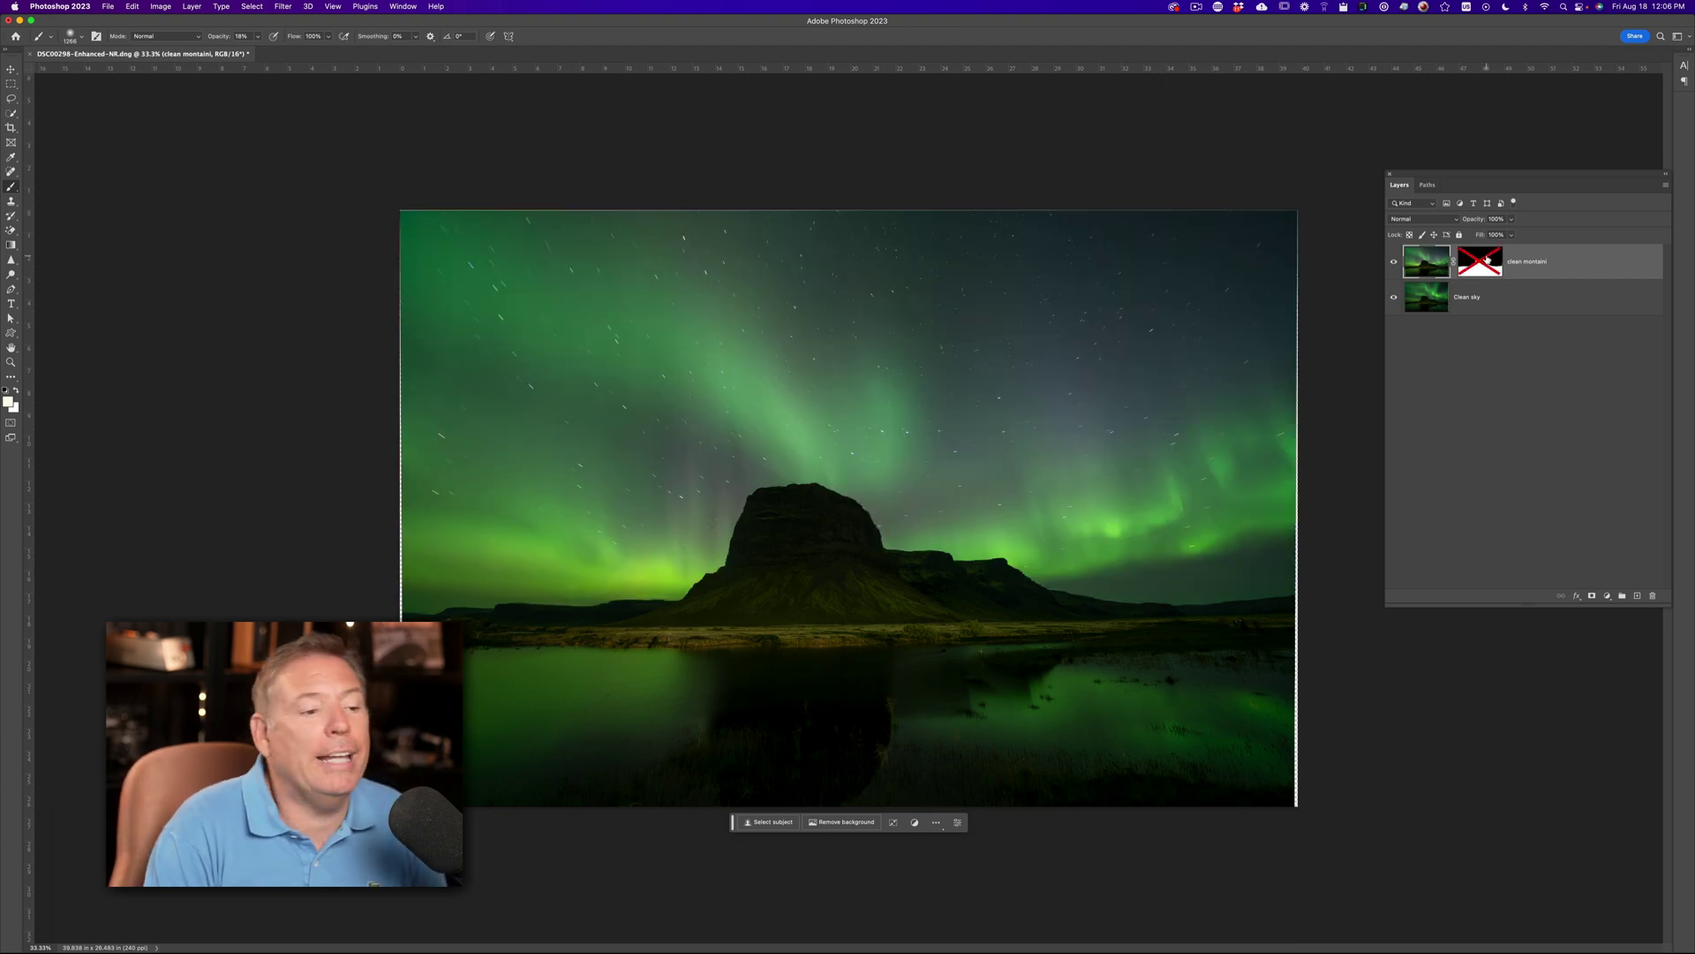
shift+click(1488, 257)
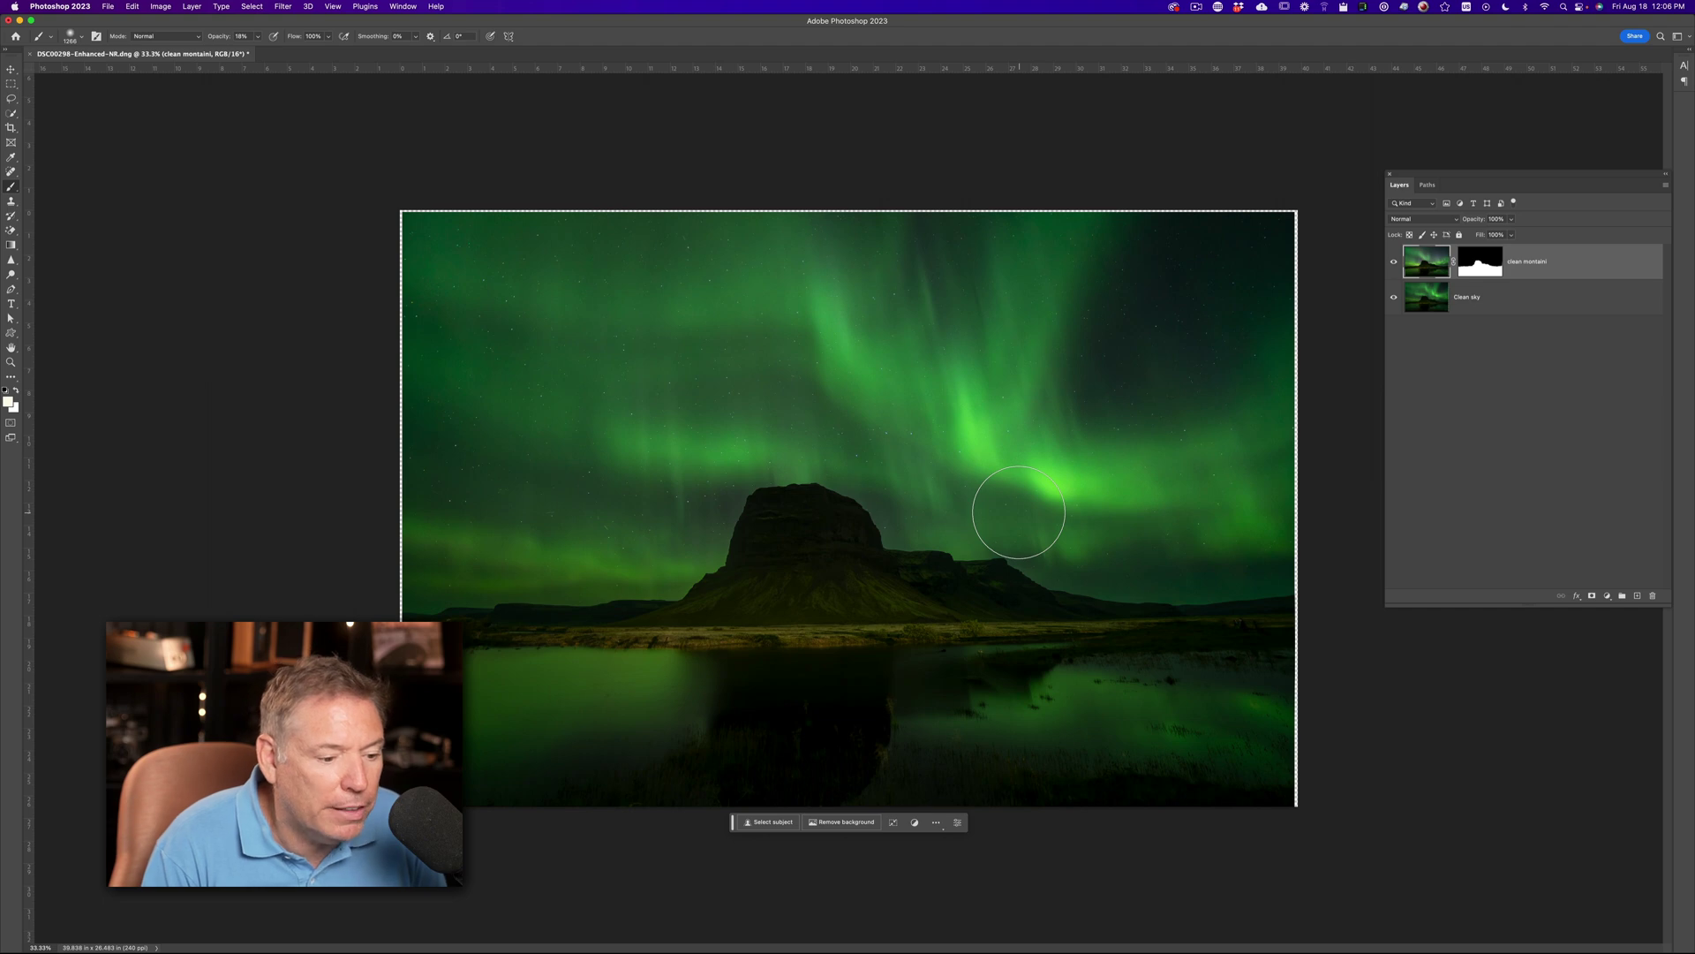
Step: Zoom to 100% to inspect the mountain blend, then zoom back out to the whole image
key(z)
click(886, 477)
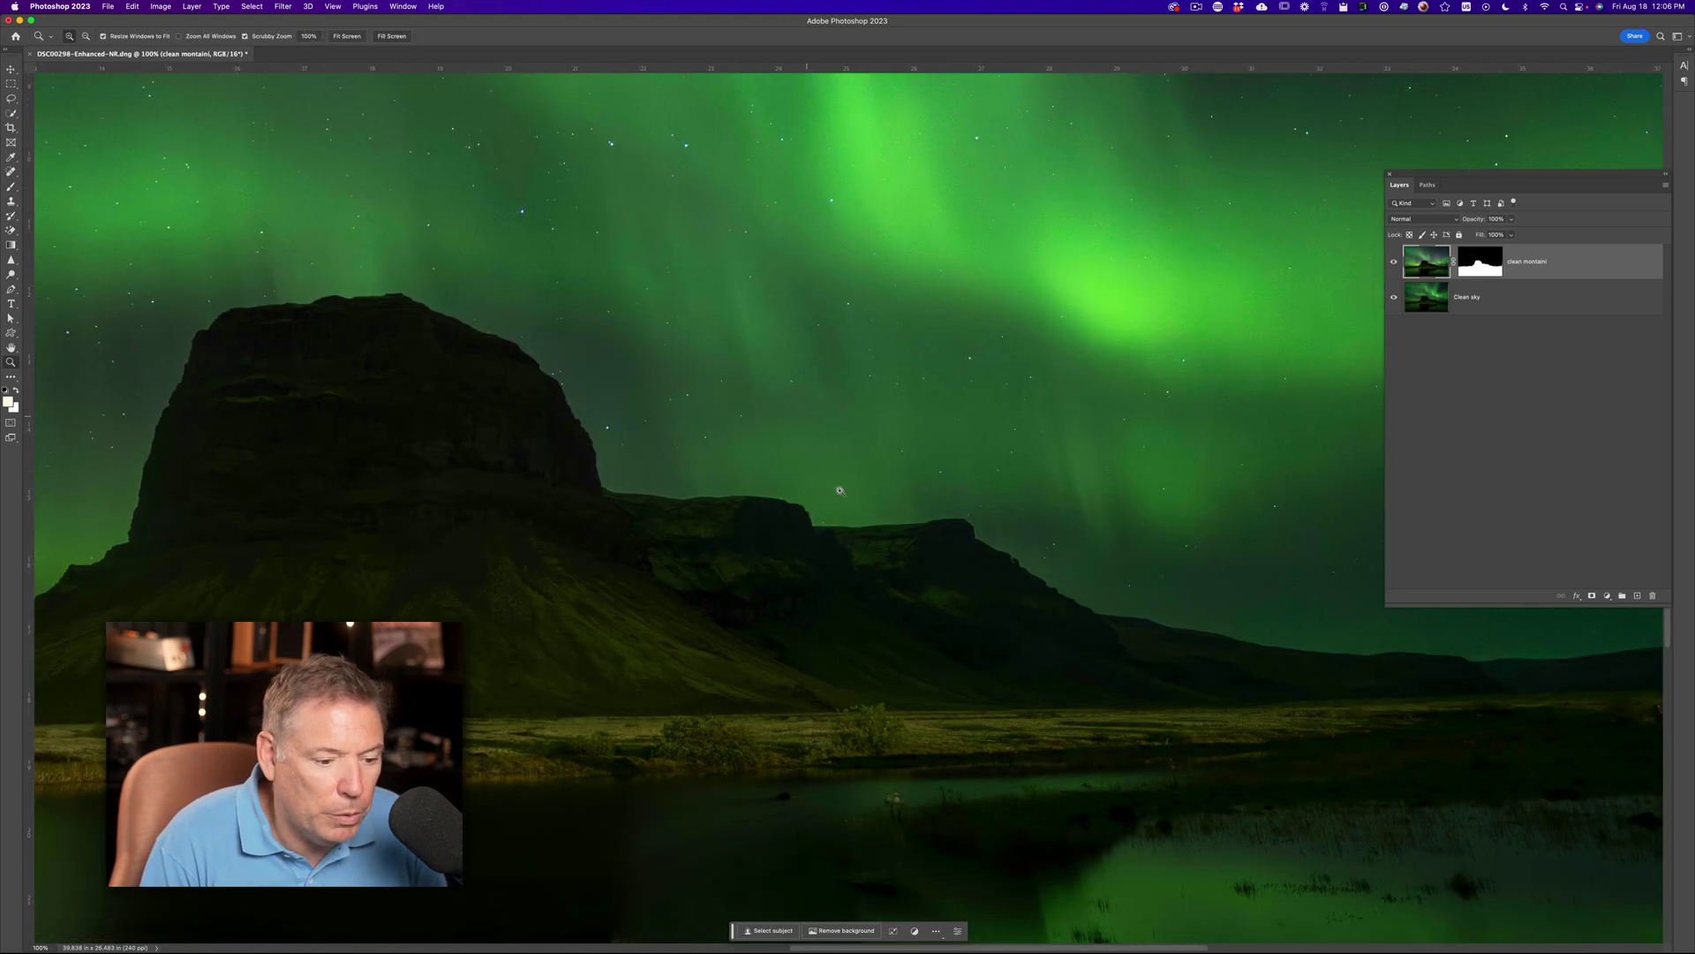
scroll(840, 491, down, 5)
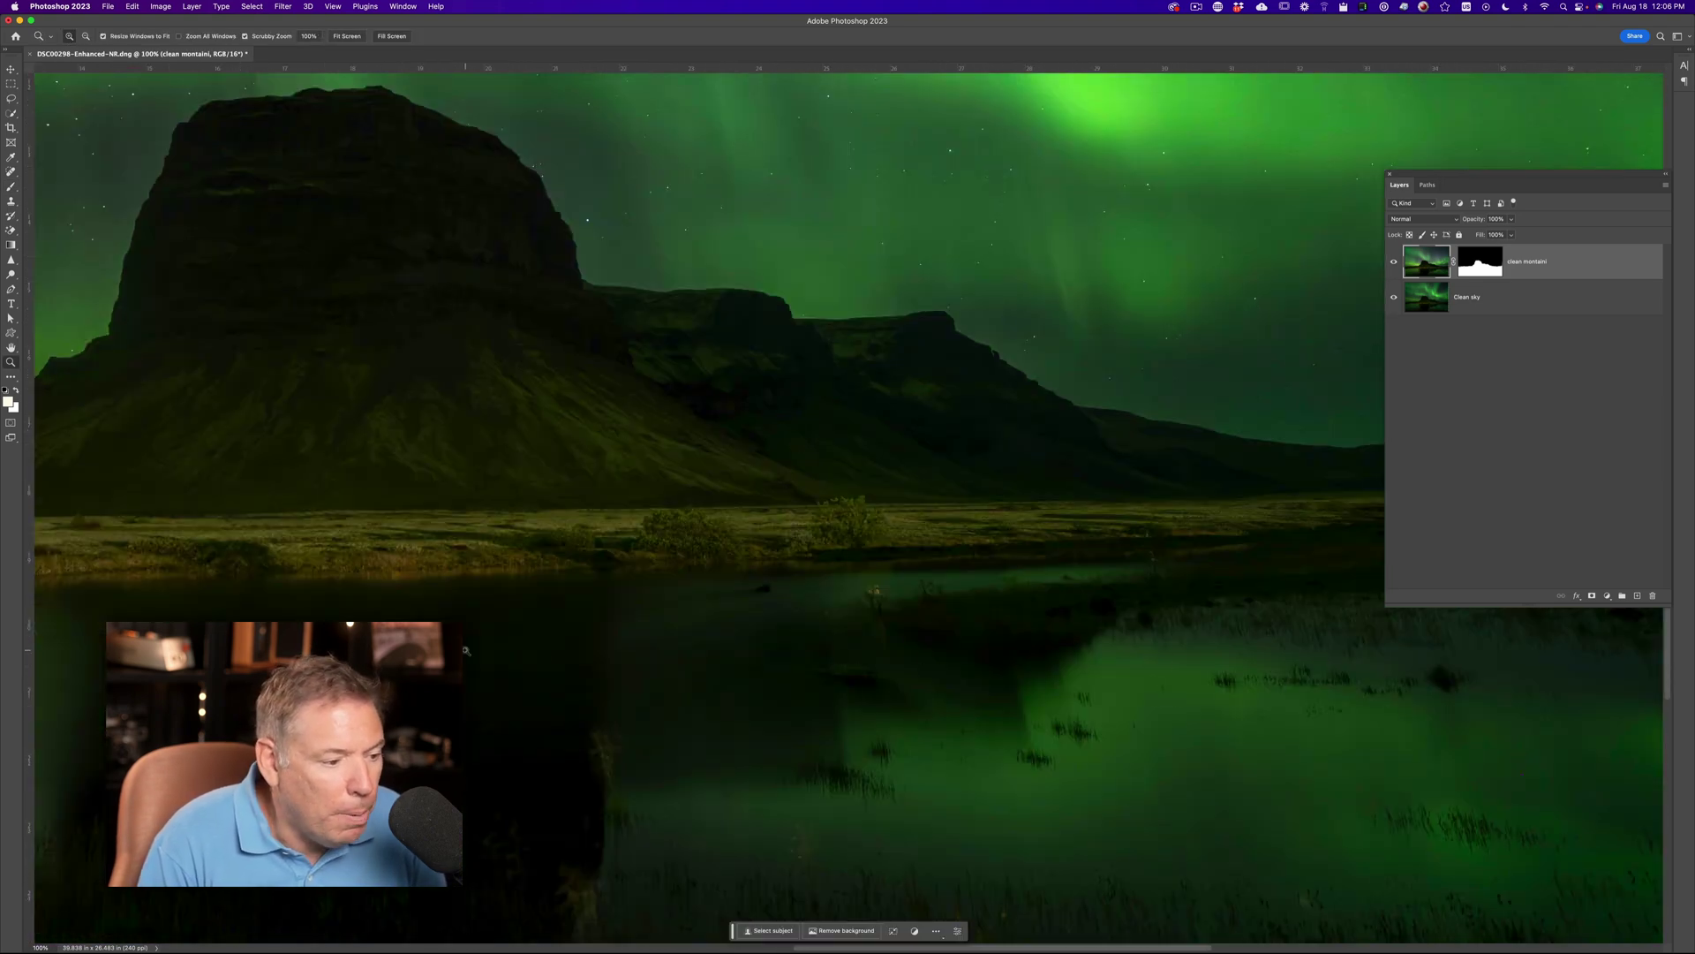
scroll(707, 442, up, 10)
scroll(708, 443, right, 3)
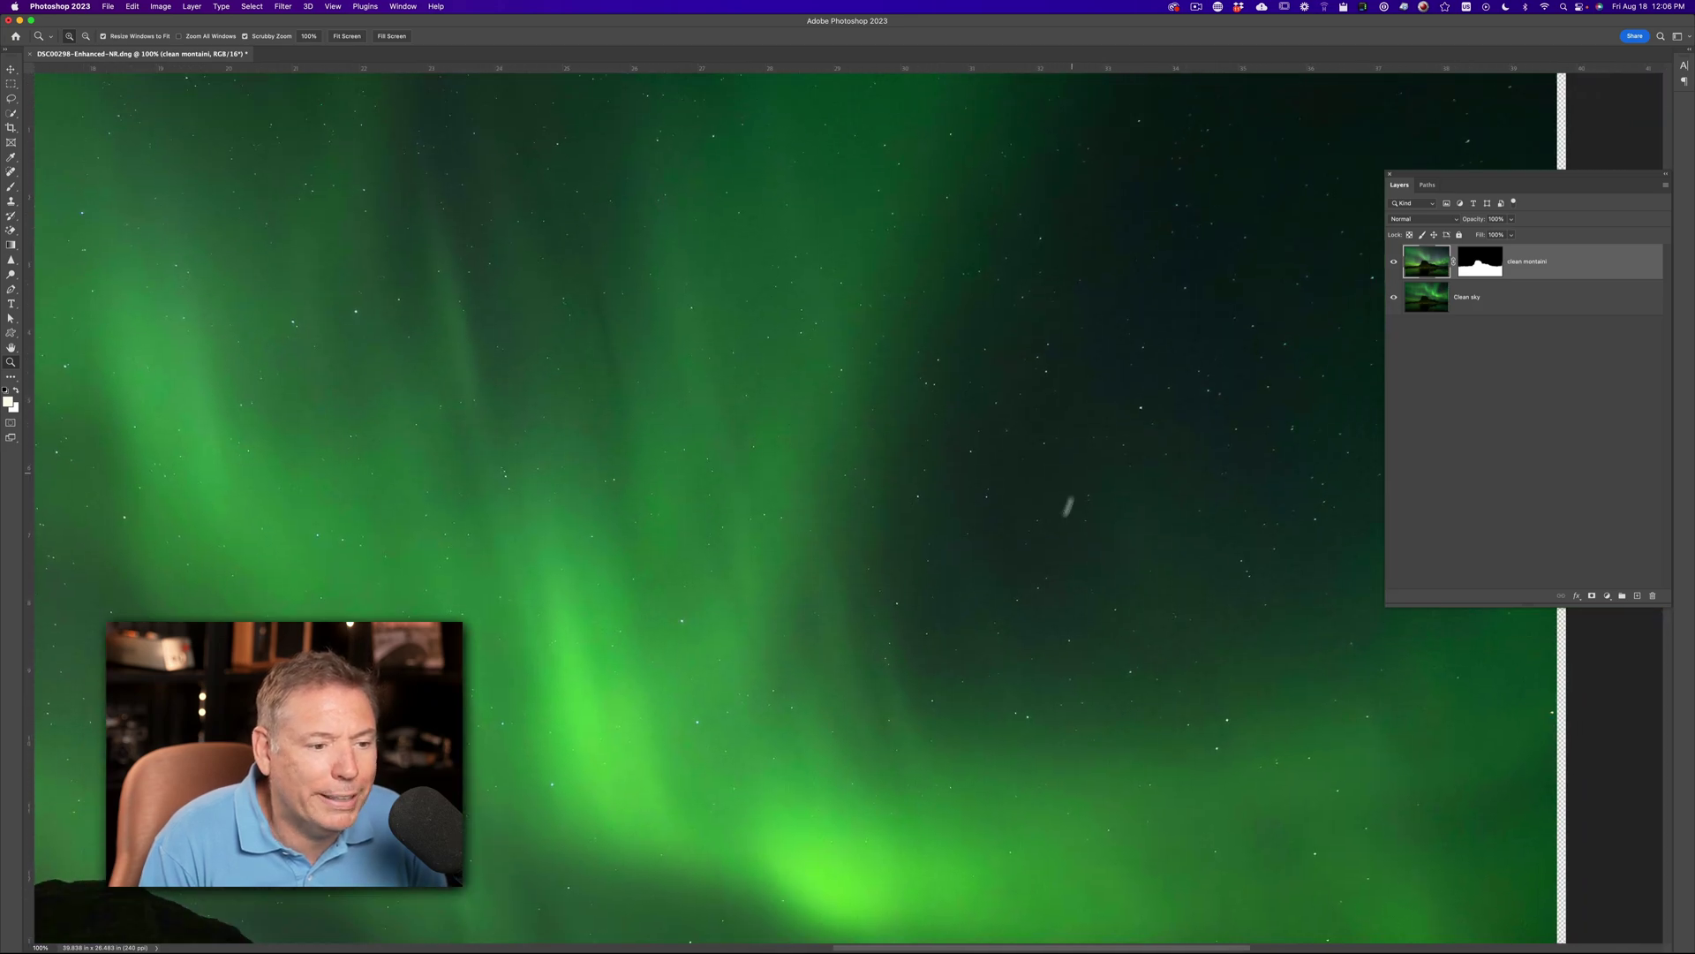
scroll(1068, 505, left, 10)
scroll(1068, 505, down, 5)
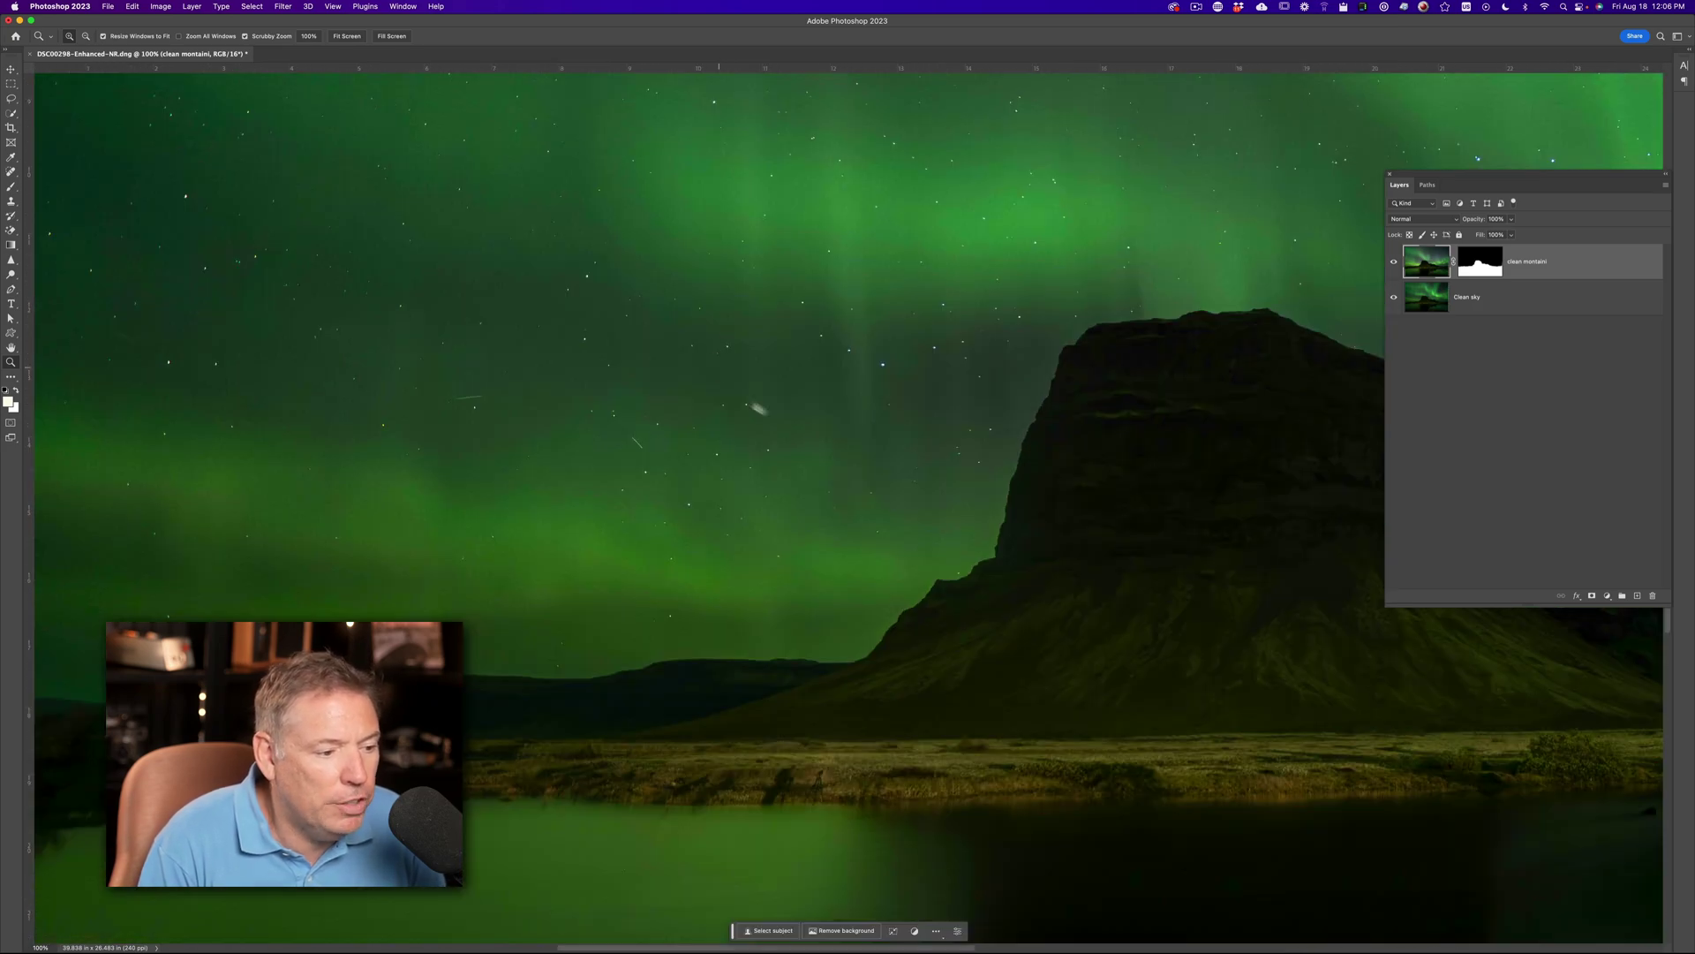
alt+click(810, 380)
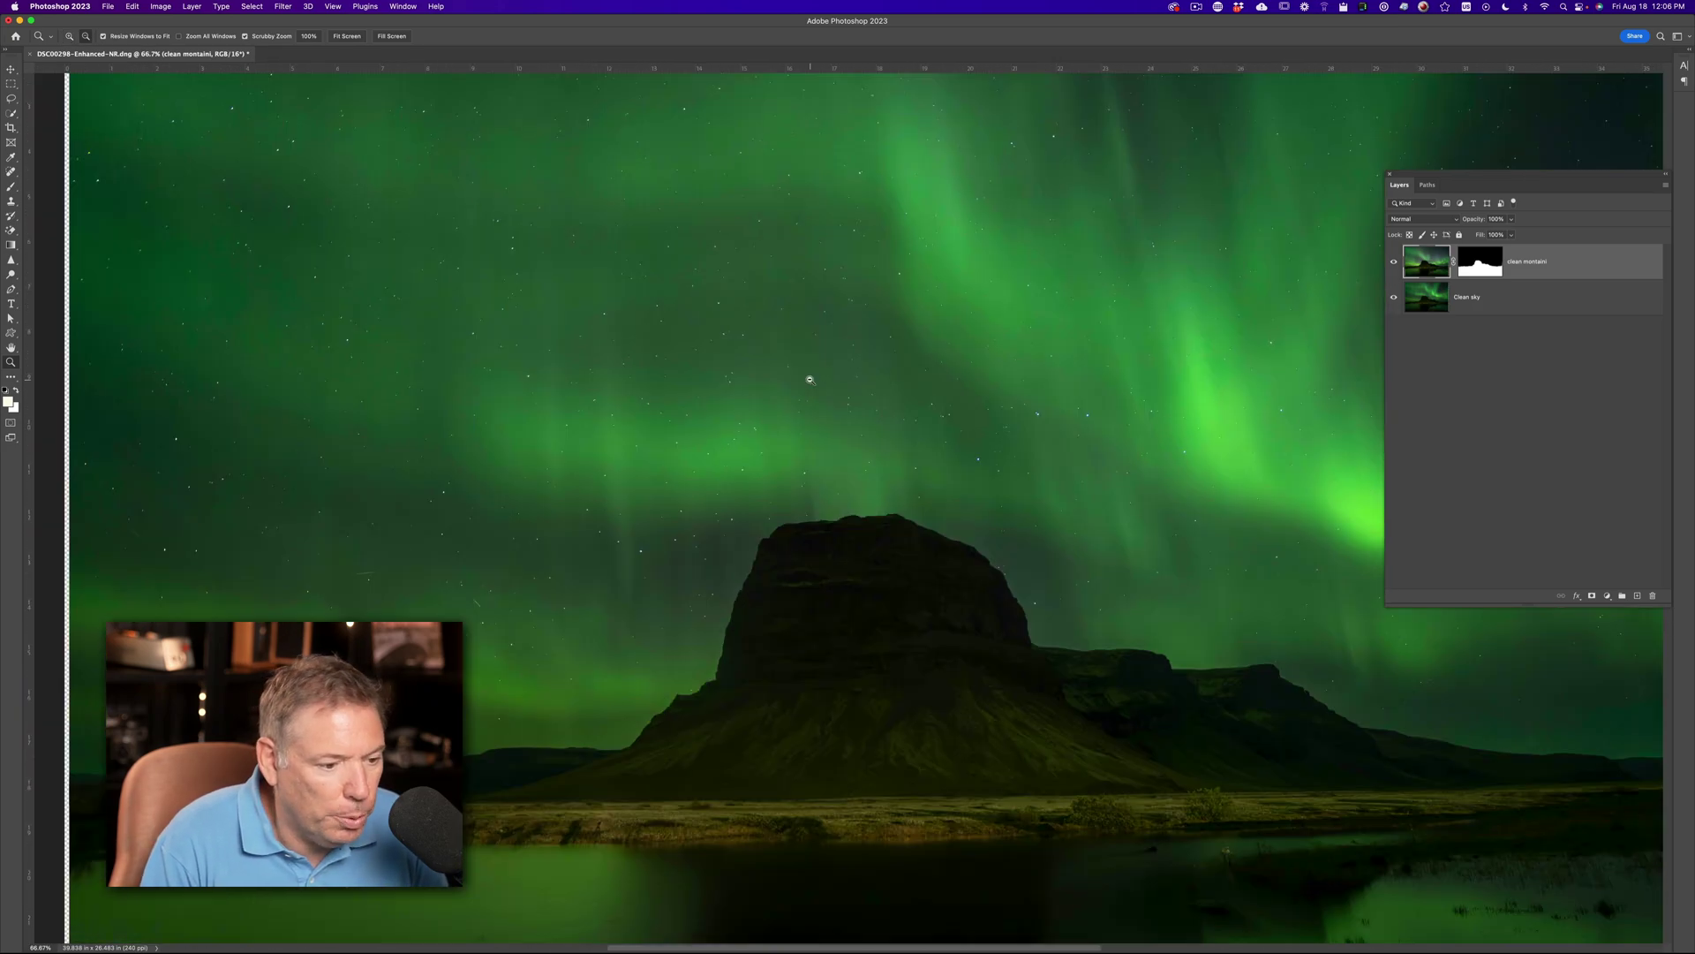
alt+click(809, 379)
alt+click(807, 379)
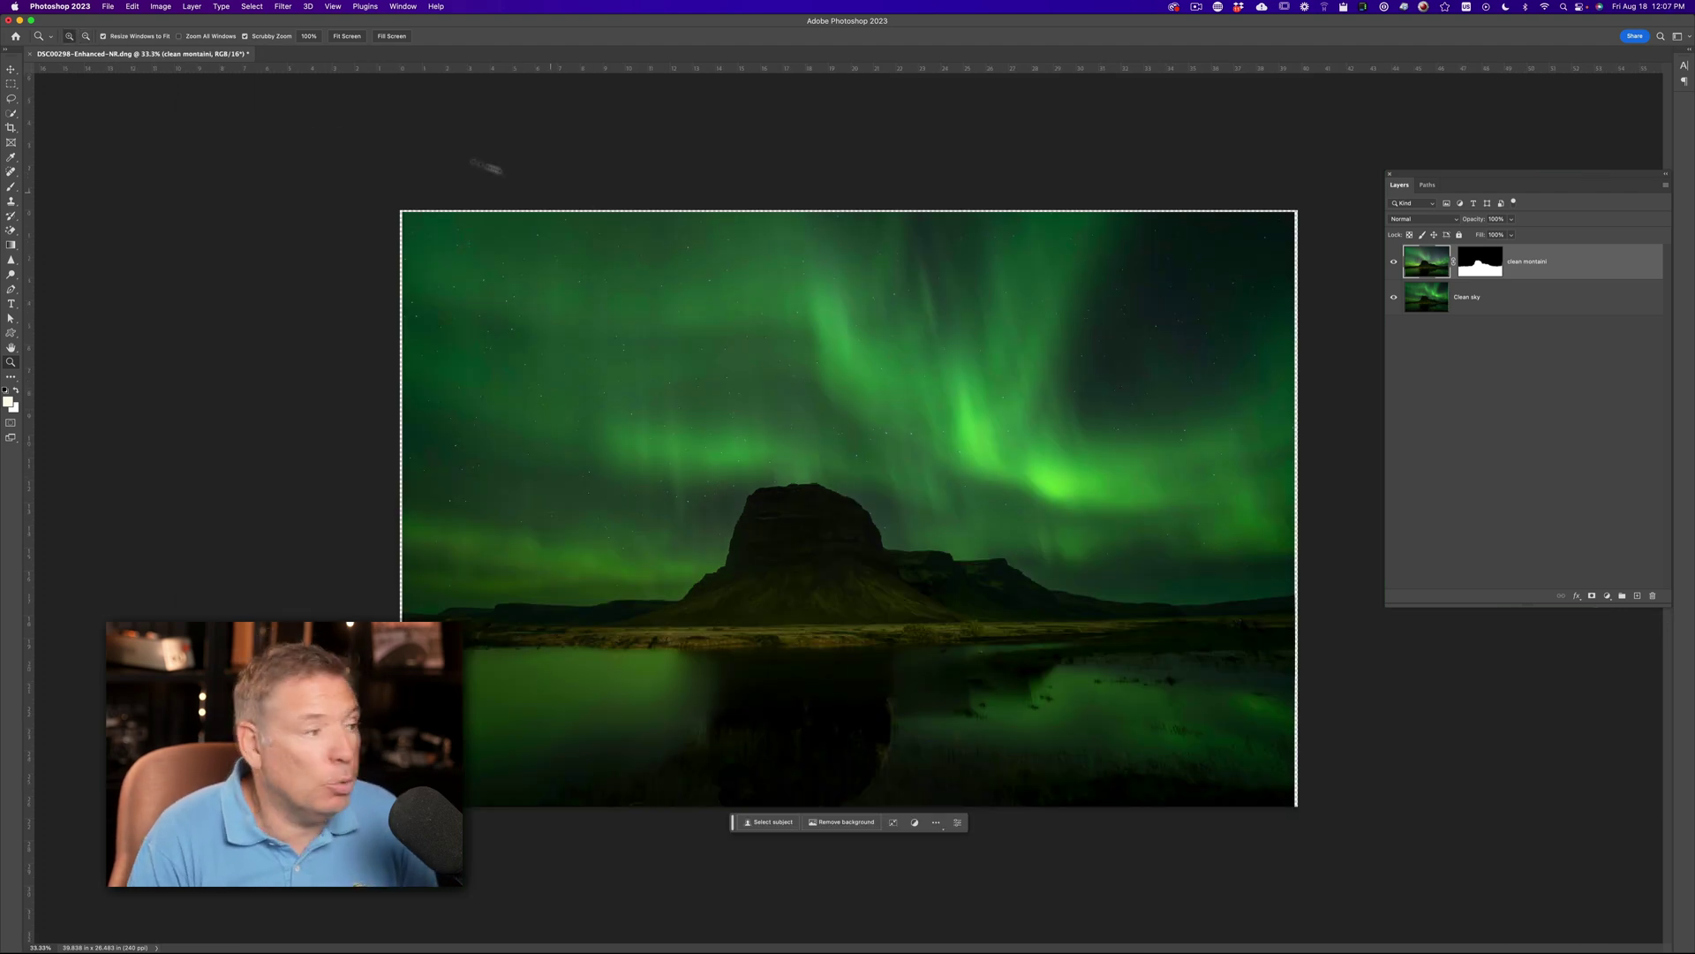
Step: Close the composite and save its changes as Northern Light Blending-1-Edit-5.psd
click(108, 7)
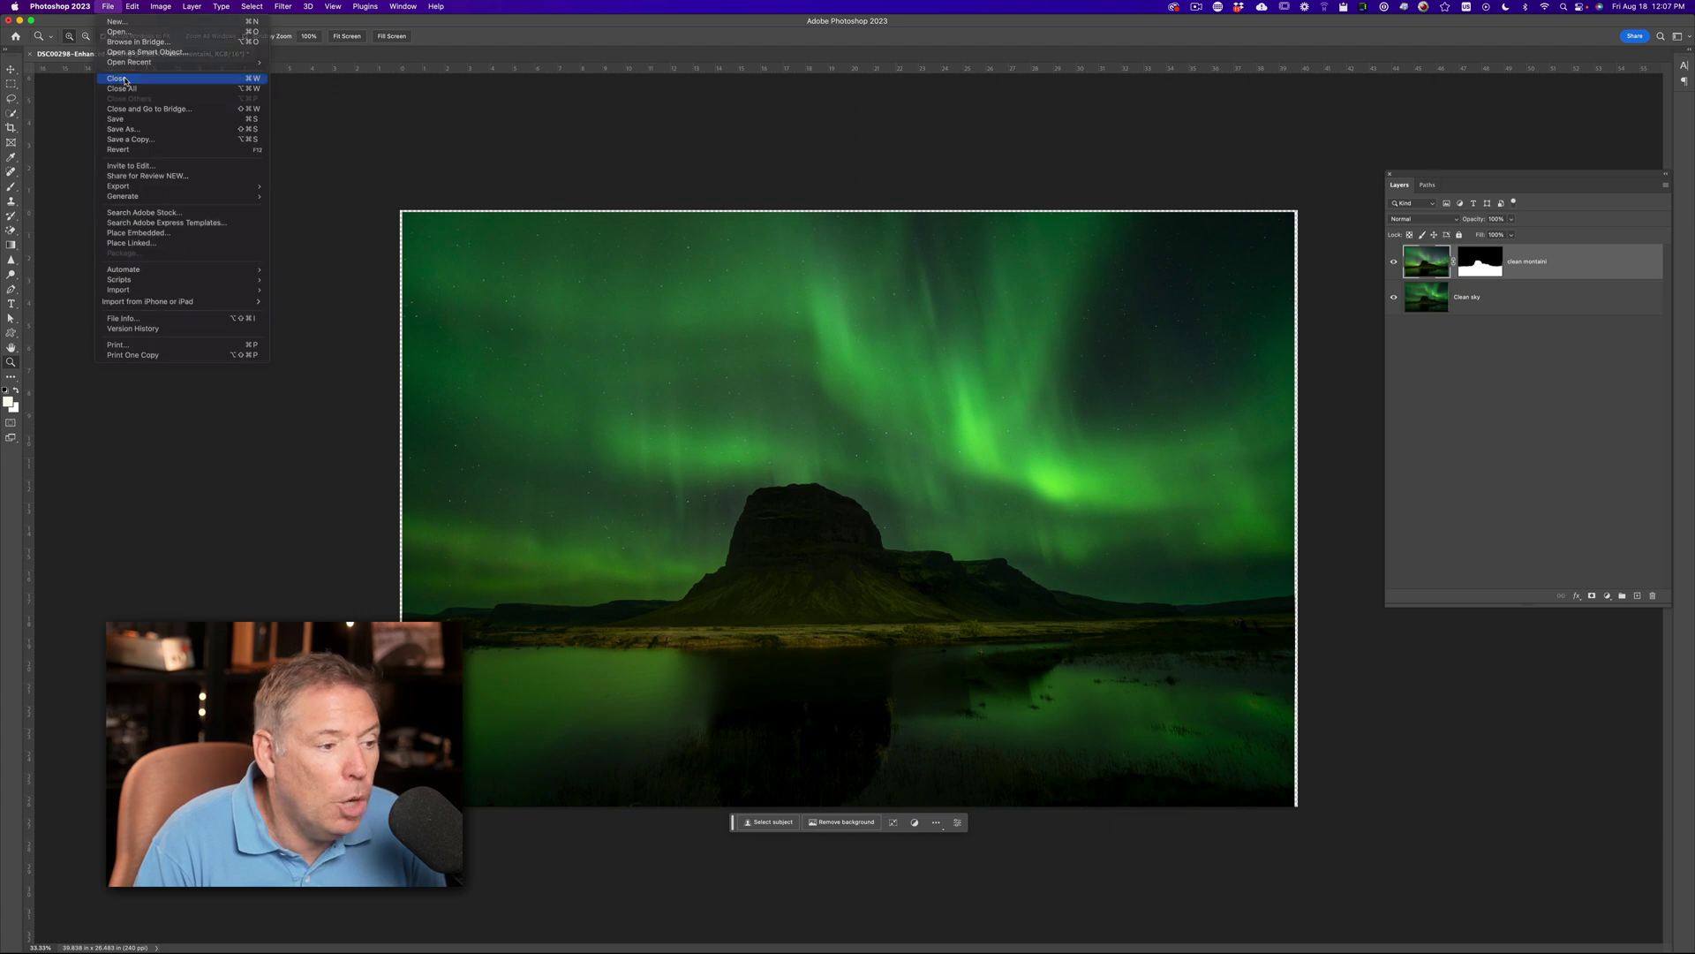
click(124, 81)
click(871, 316)
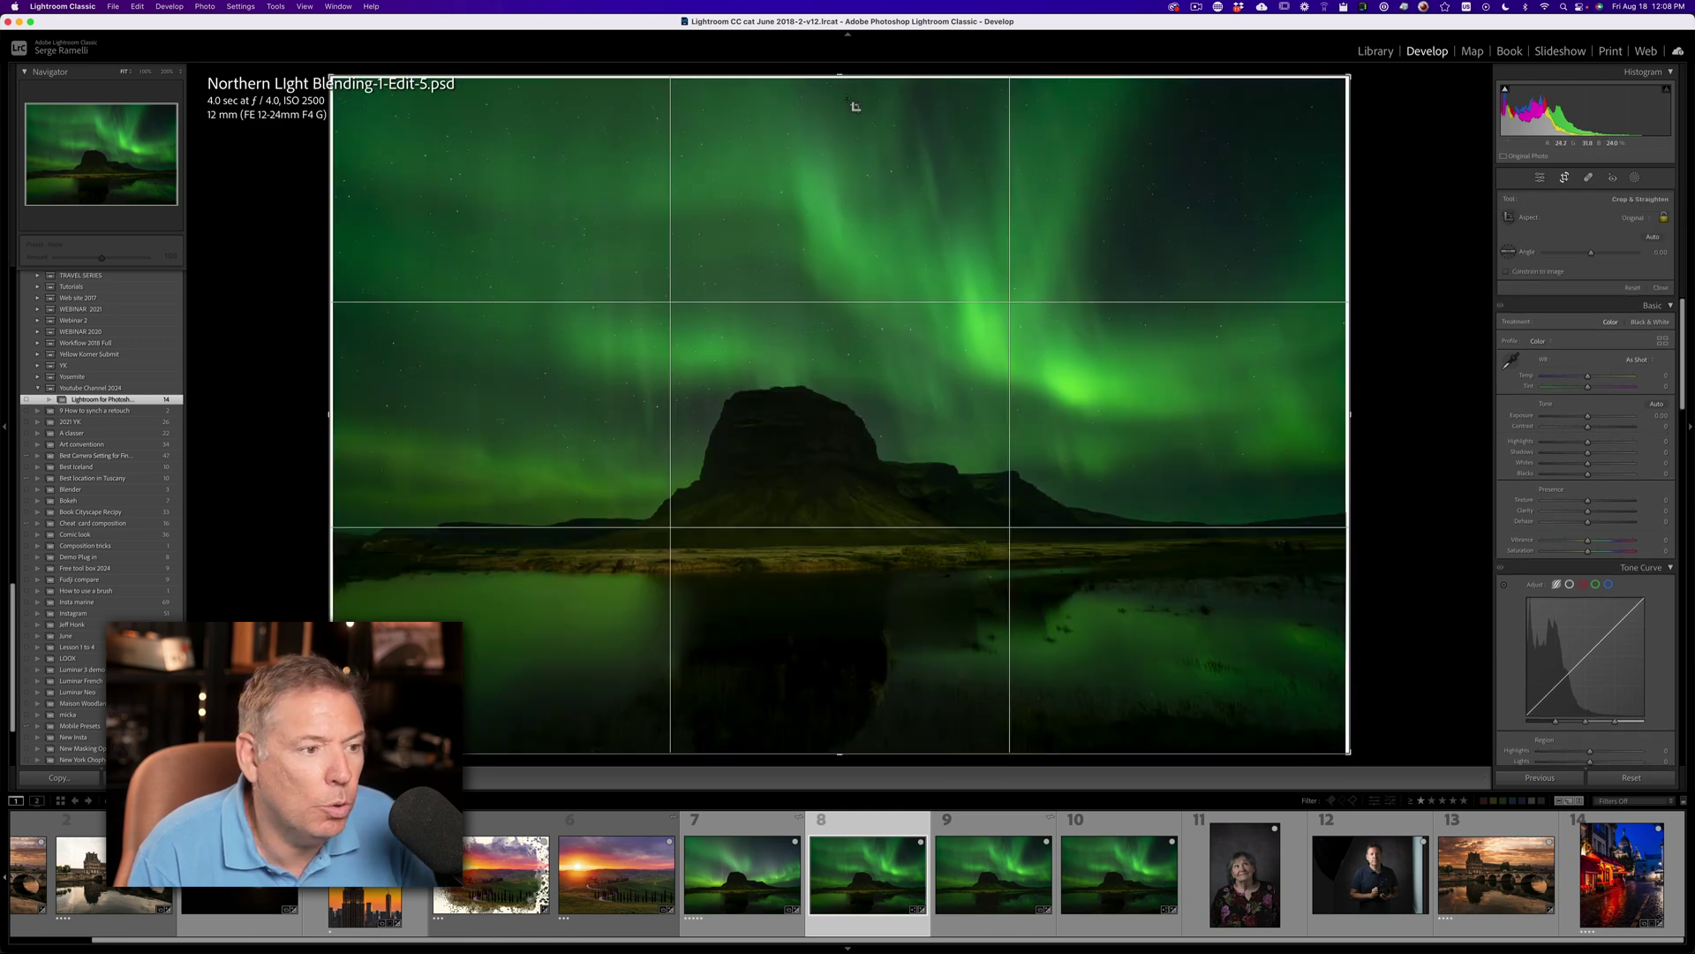
Step: Crop the photo slightly inward on all sides with aspect set to Original, and apply it
click(1634, 218)
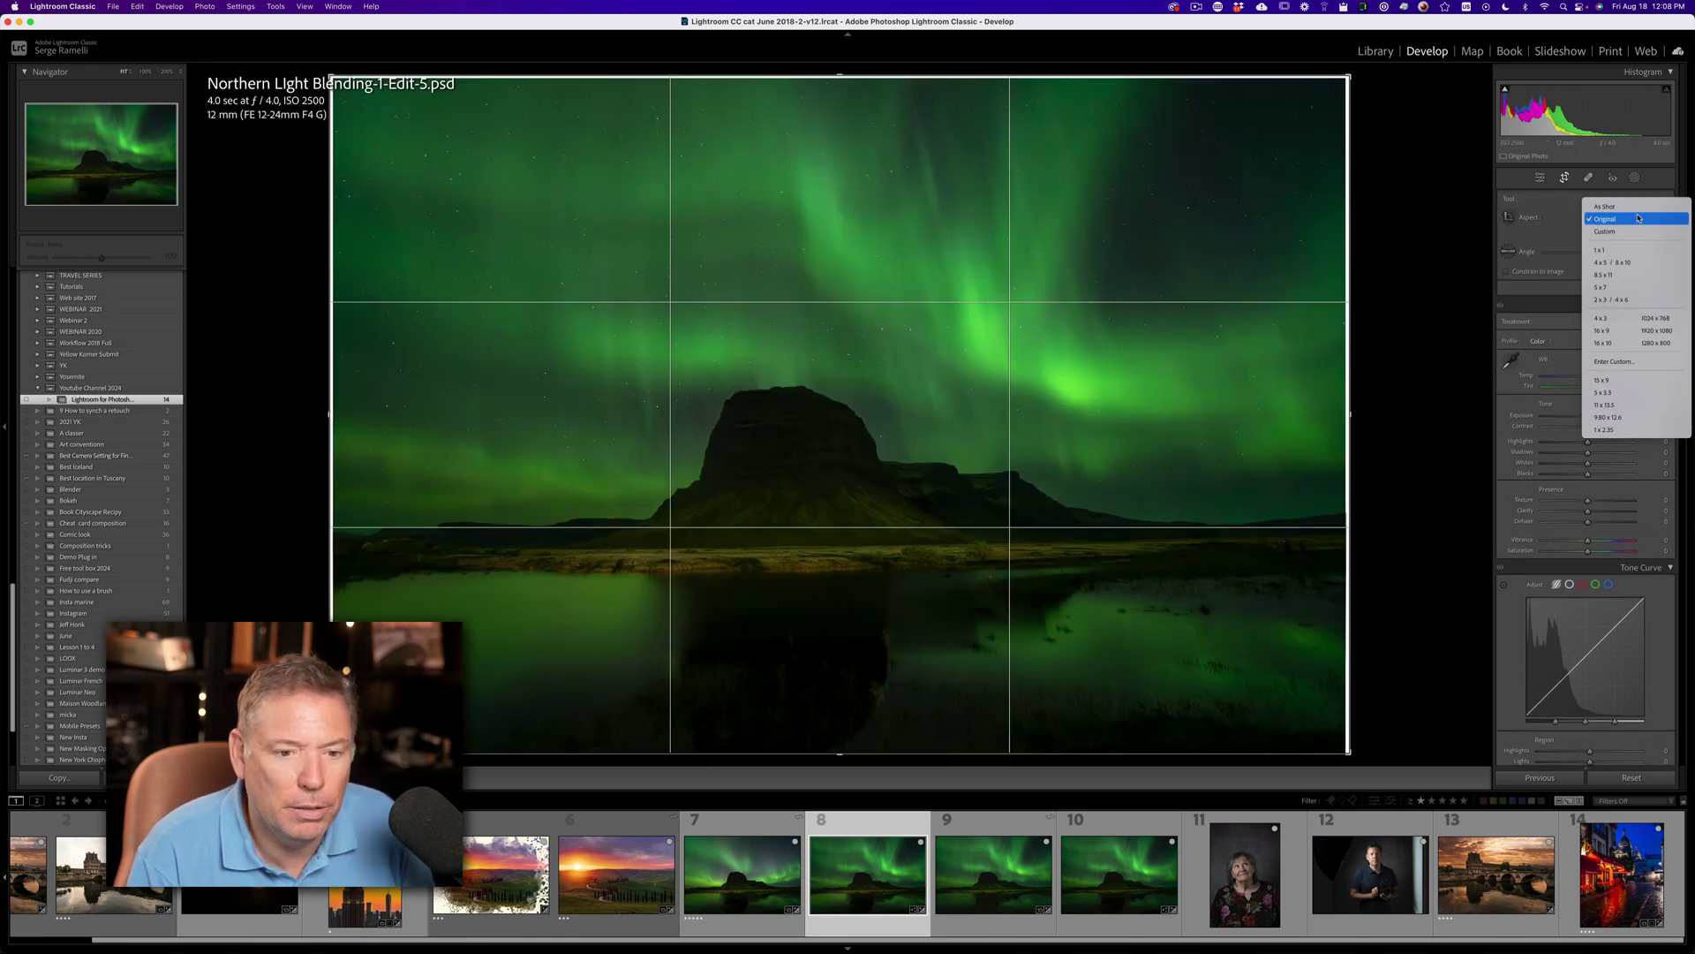
click(1638, 218)
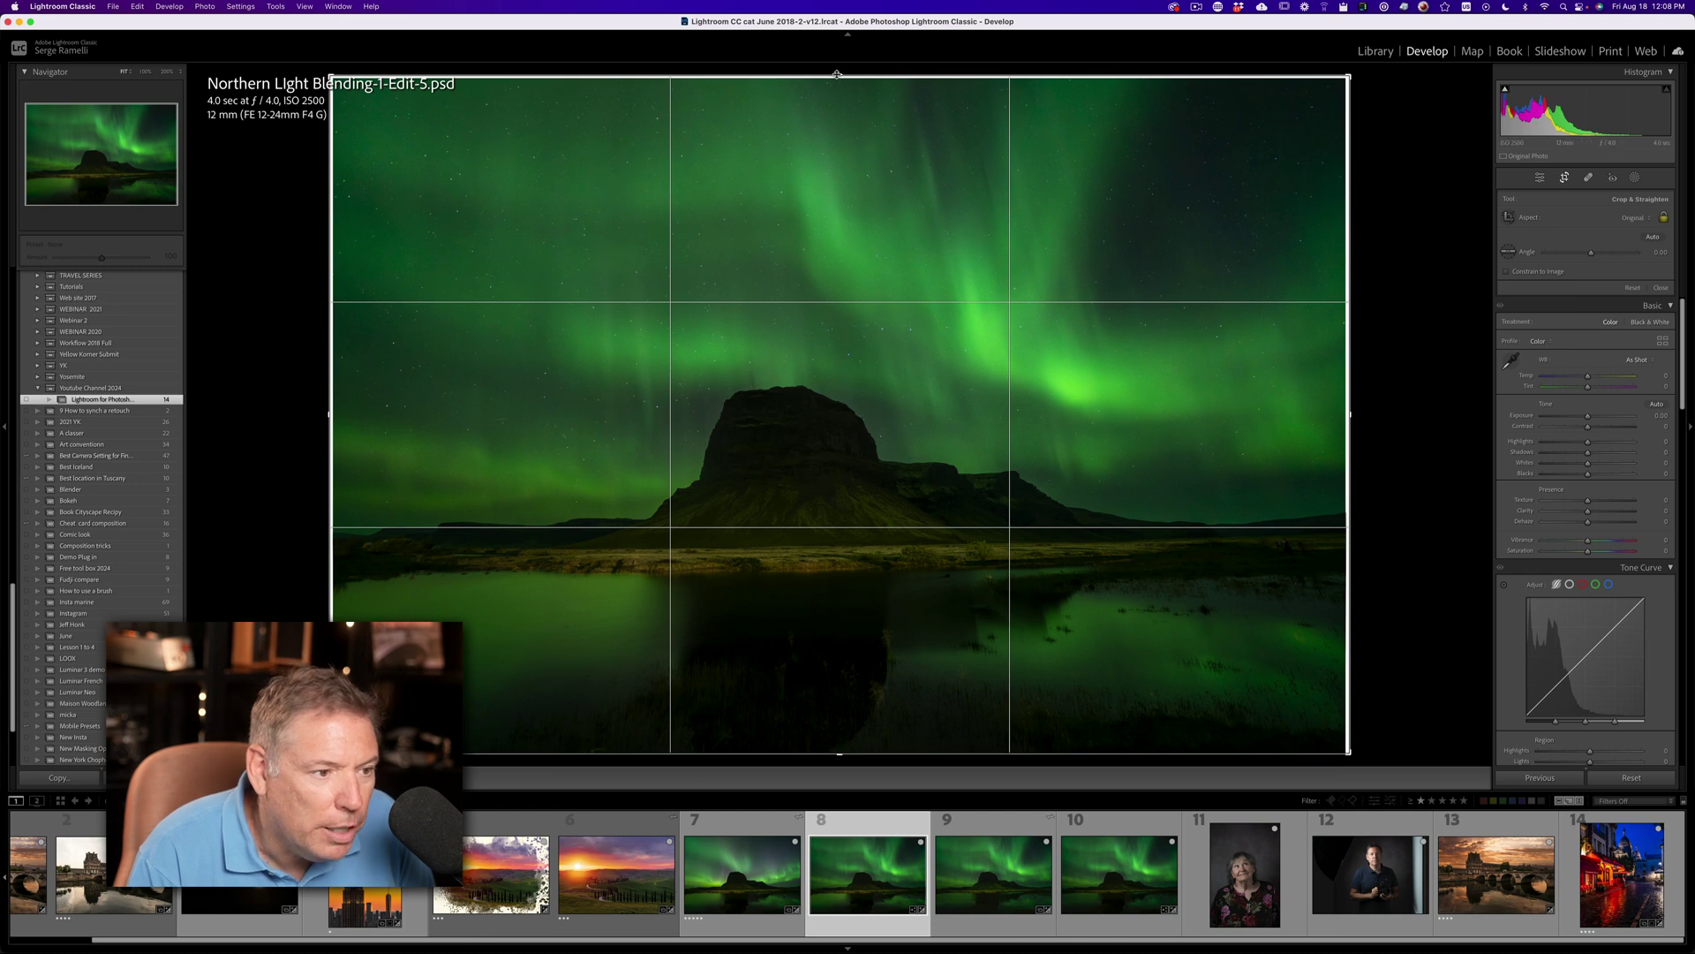
drag(837, 75, 839, 84)
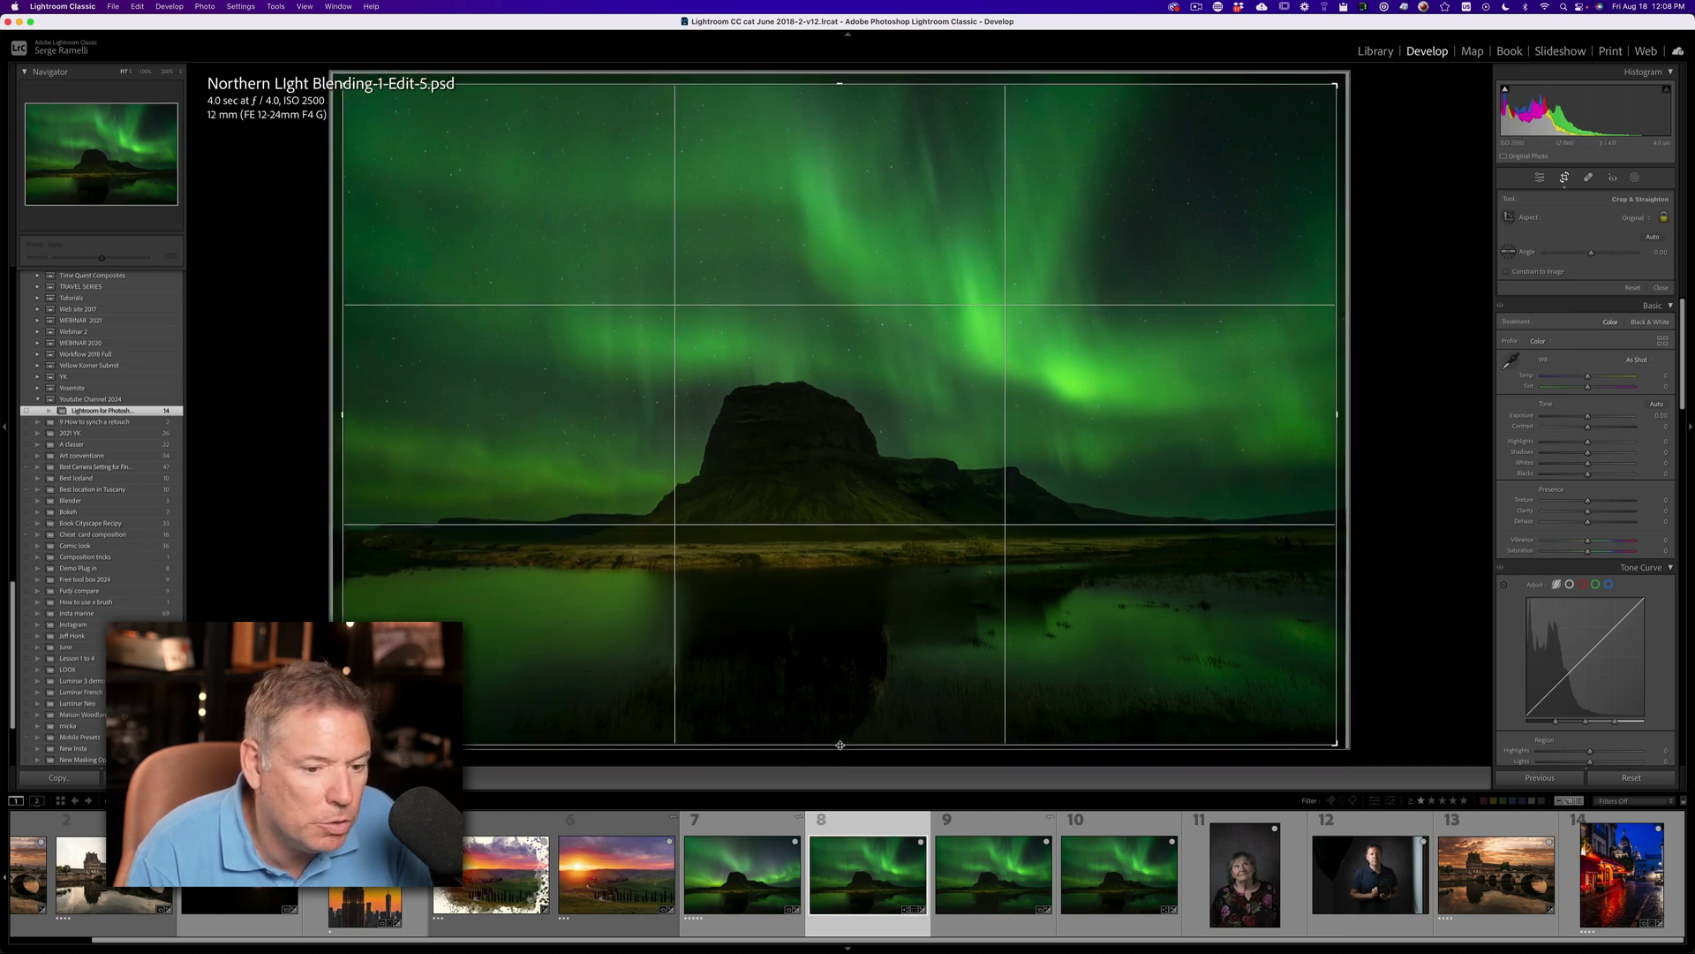
key(Return)
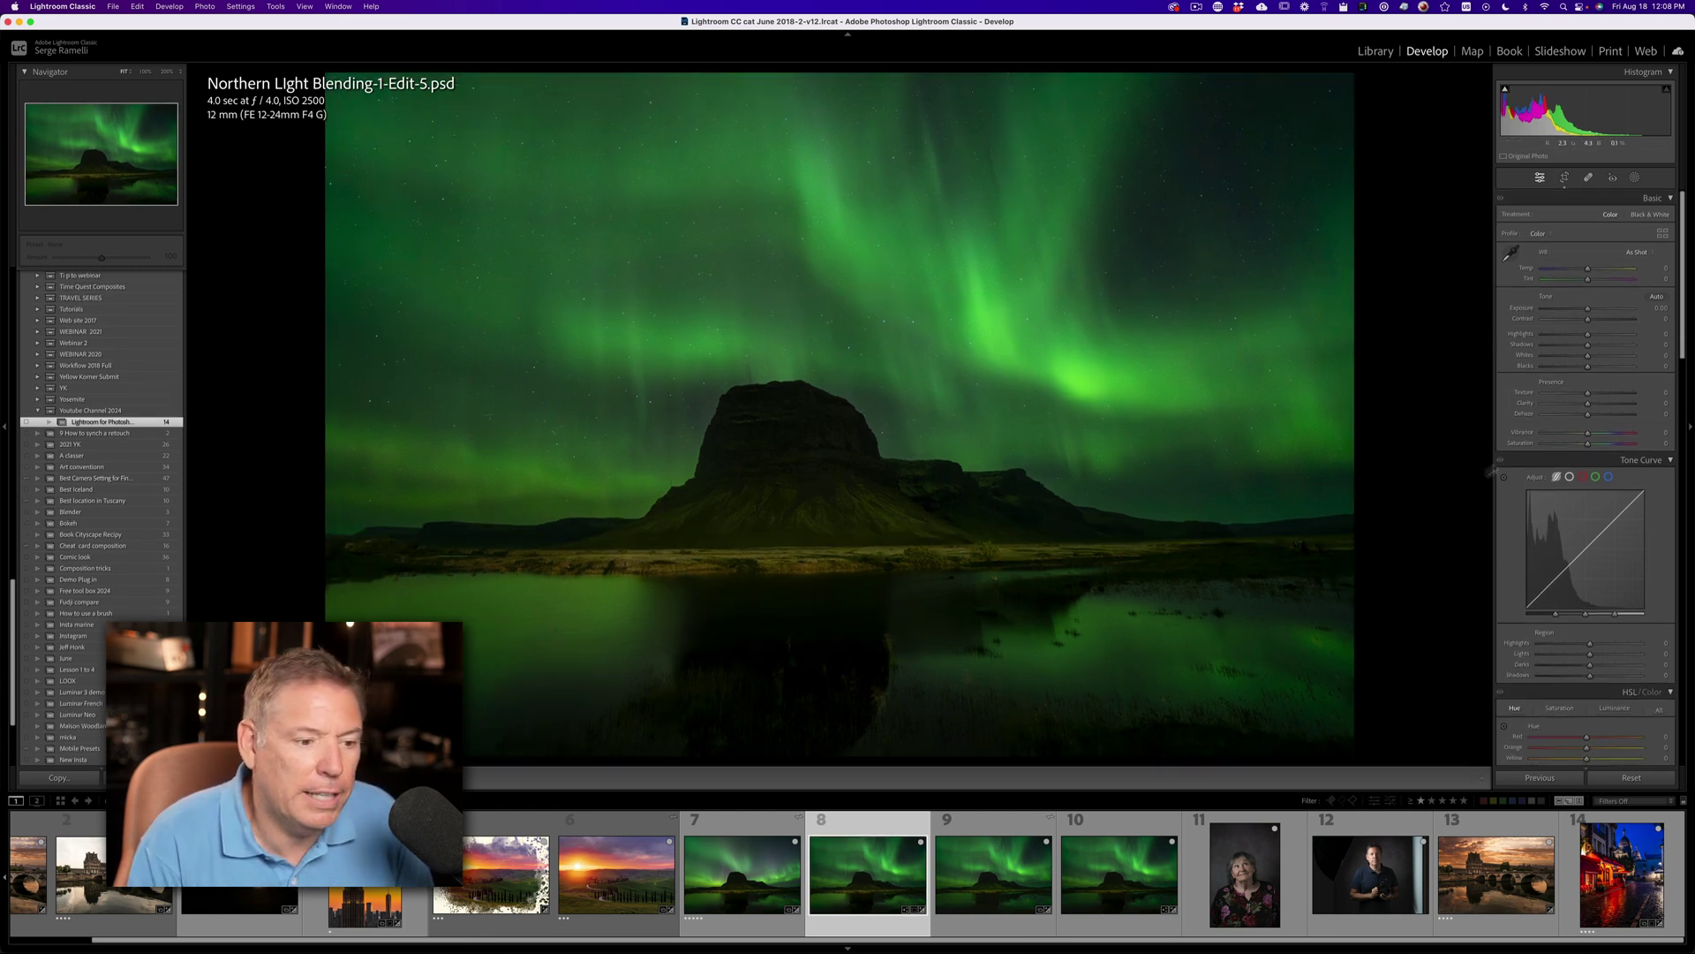
Step: Raise Contrast to about +37 and Whites to about +33
click(1605, 319)
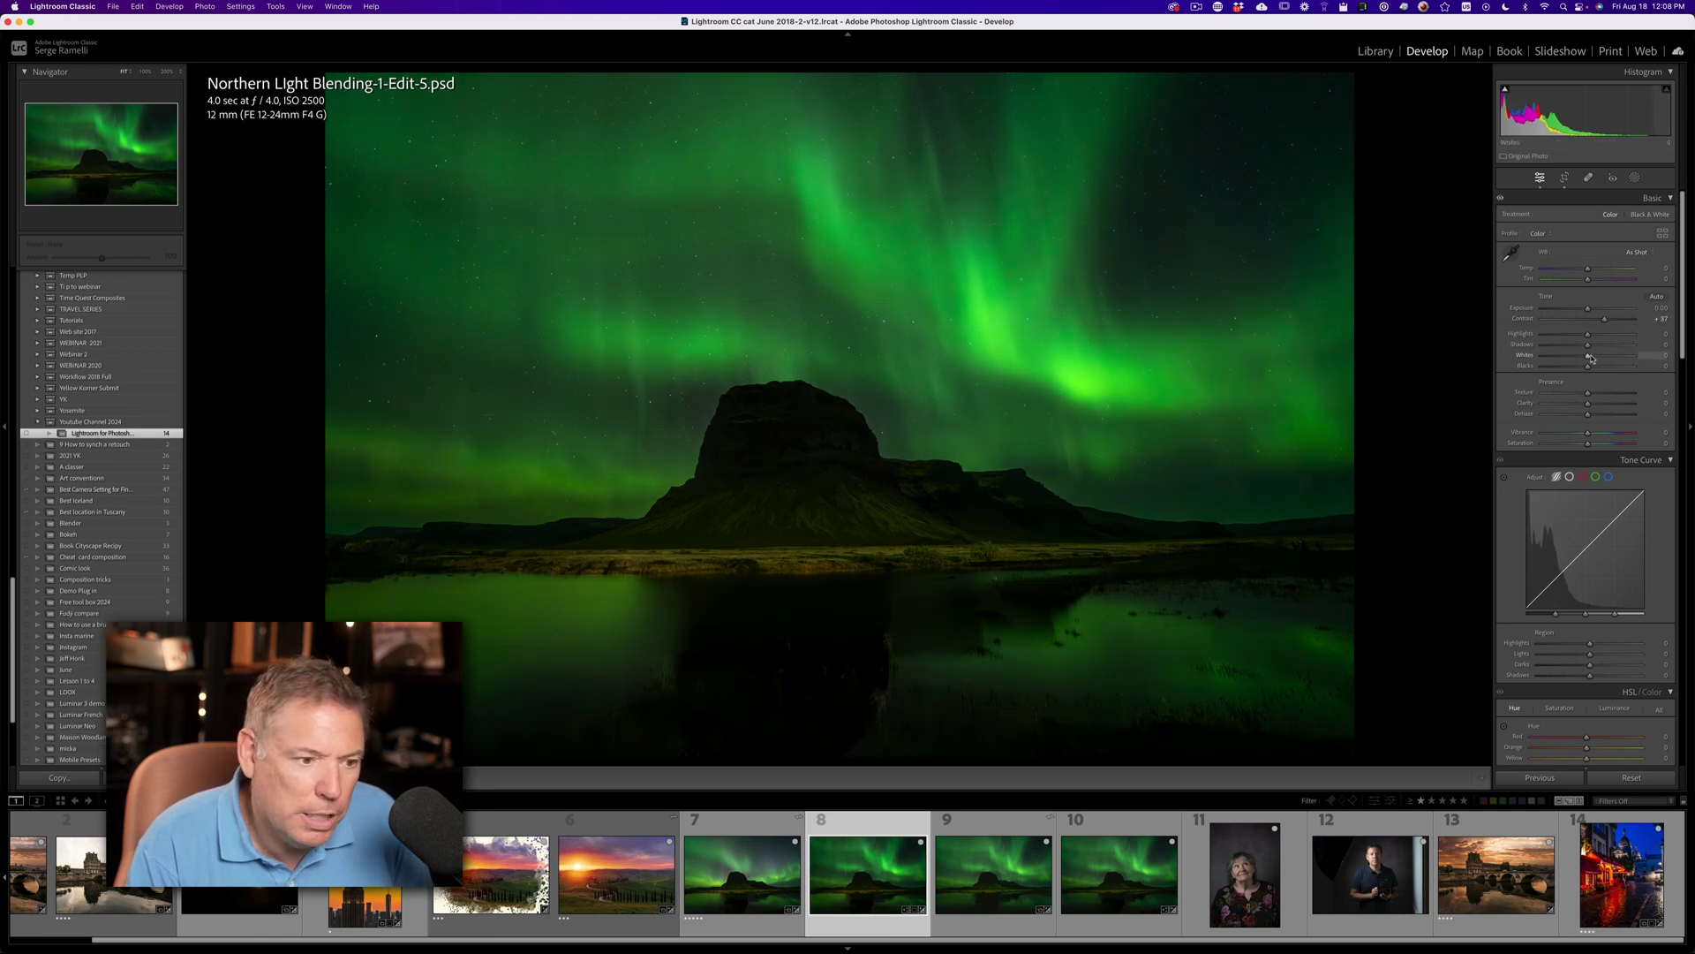
click(1606, 356)
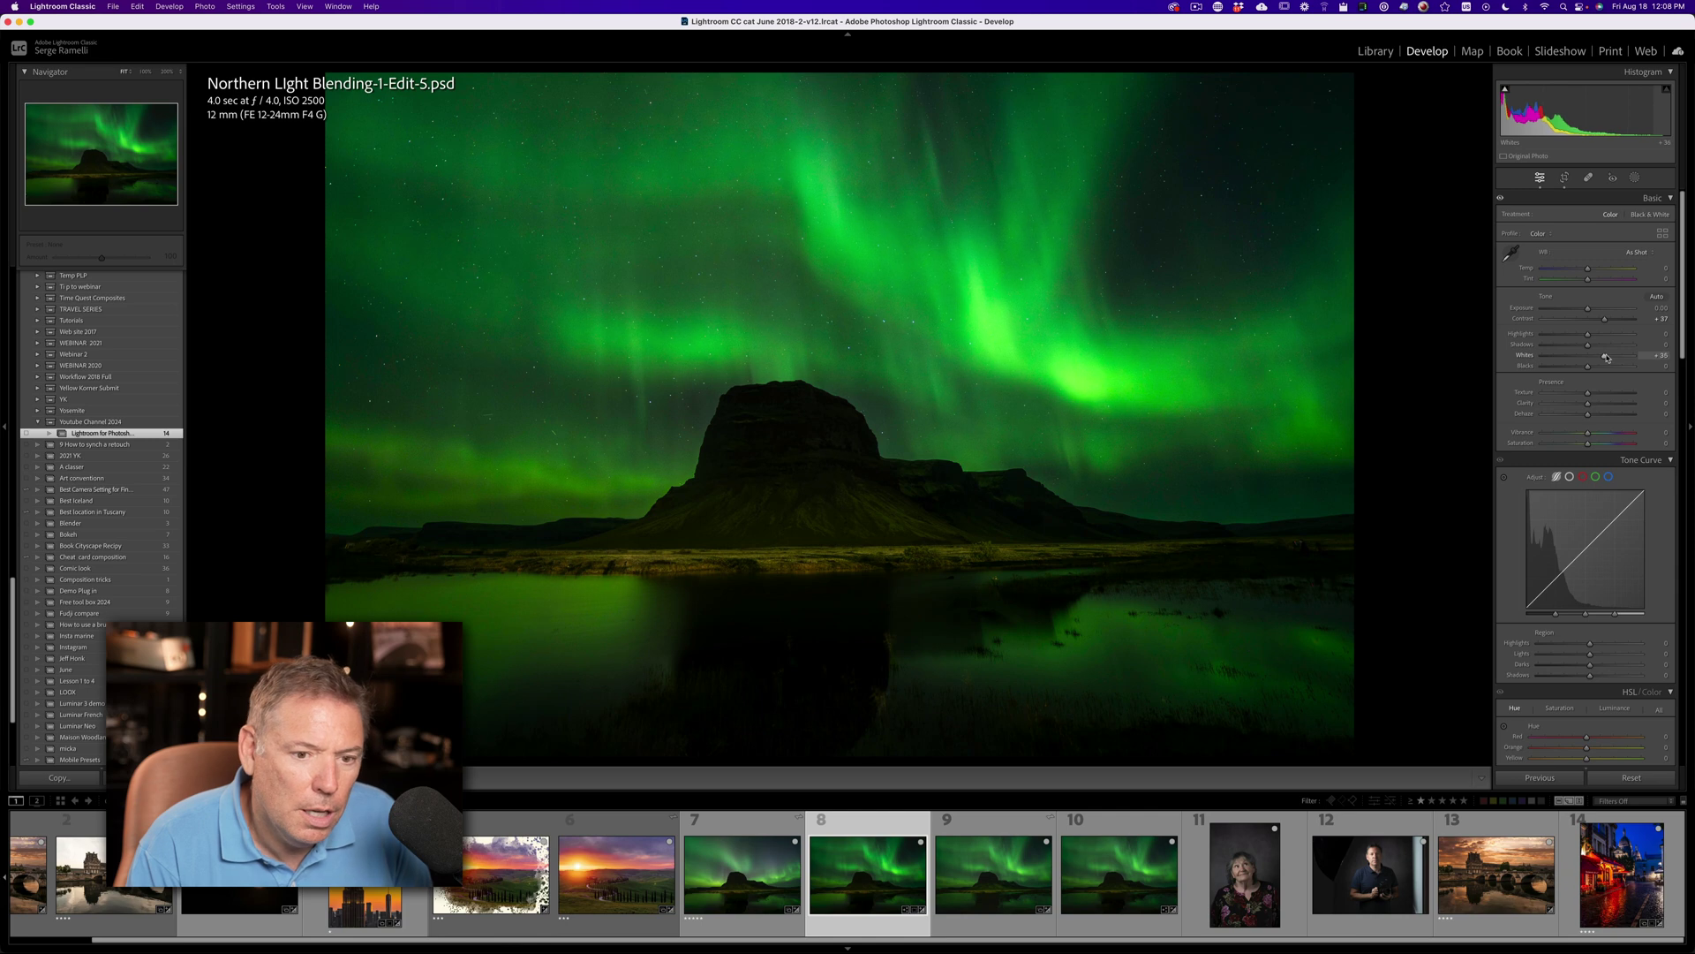
drag(1606, 357, 1602, 356)
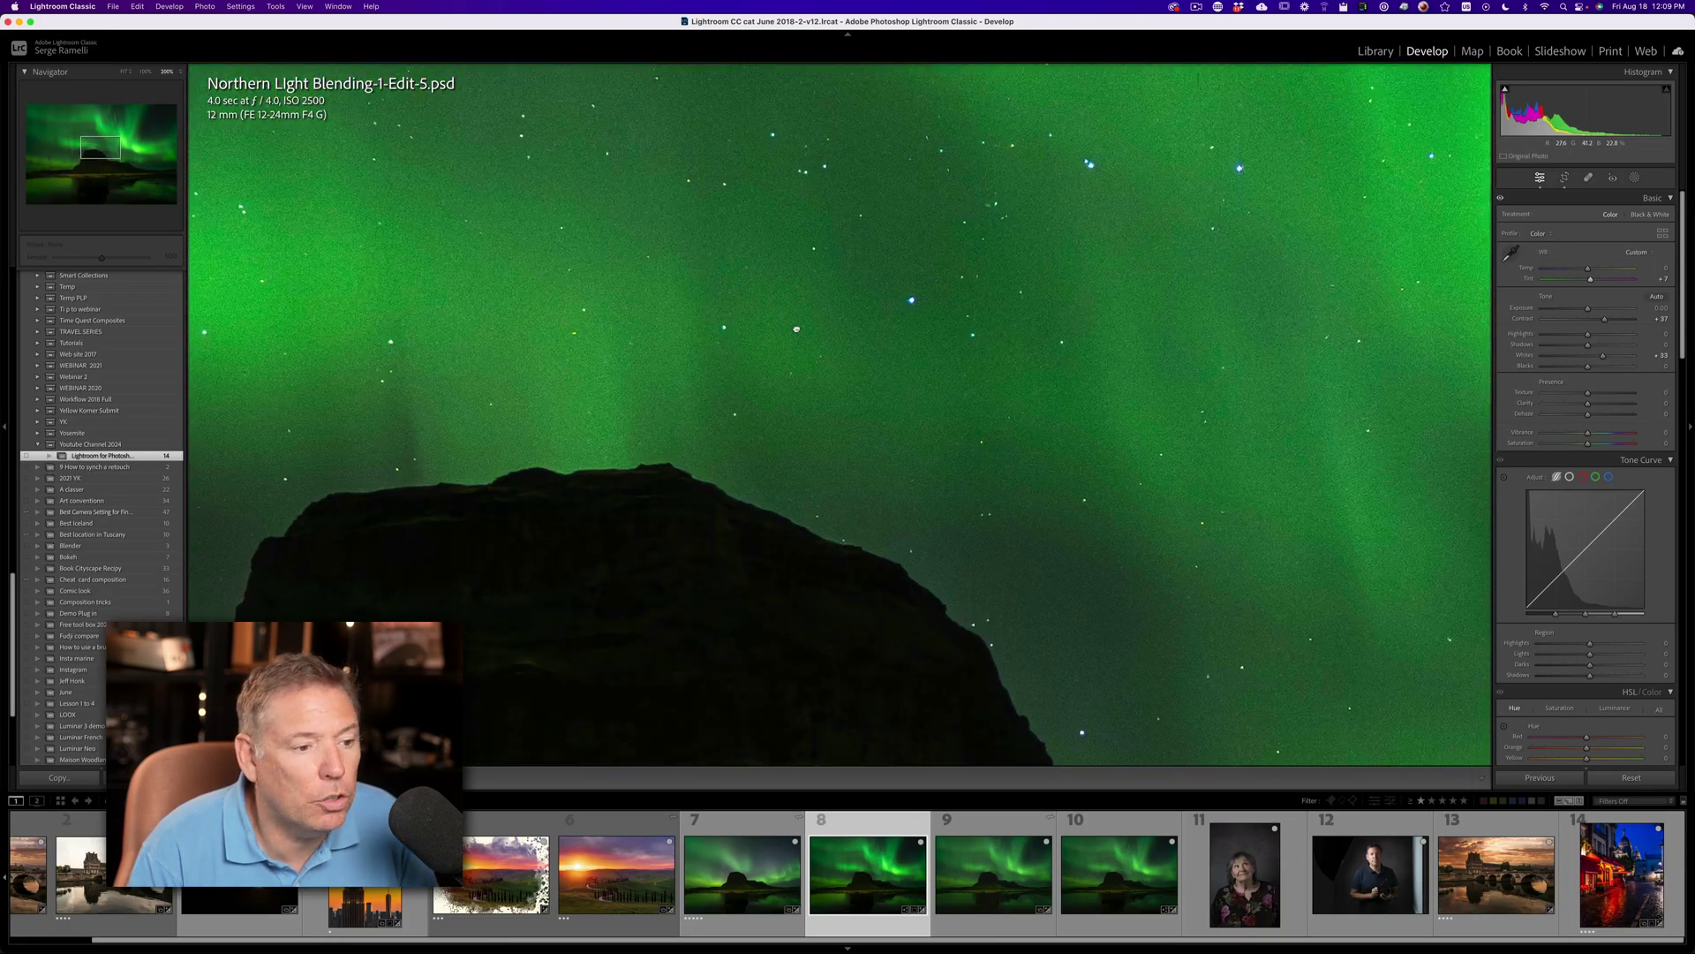
Step: Zoom into the upper-right aurora to check for noise, then return to the full view
click(1172, 251)
click(1172, 250)
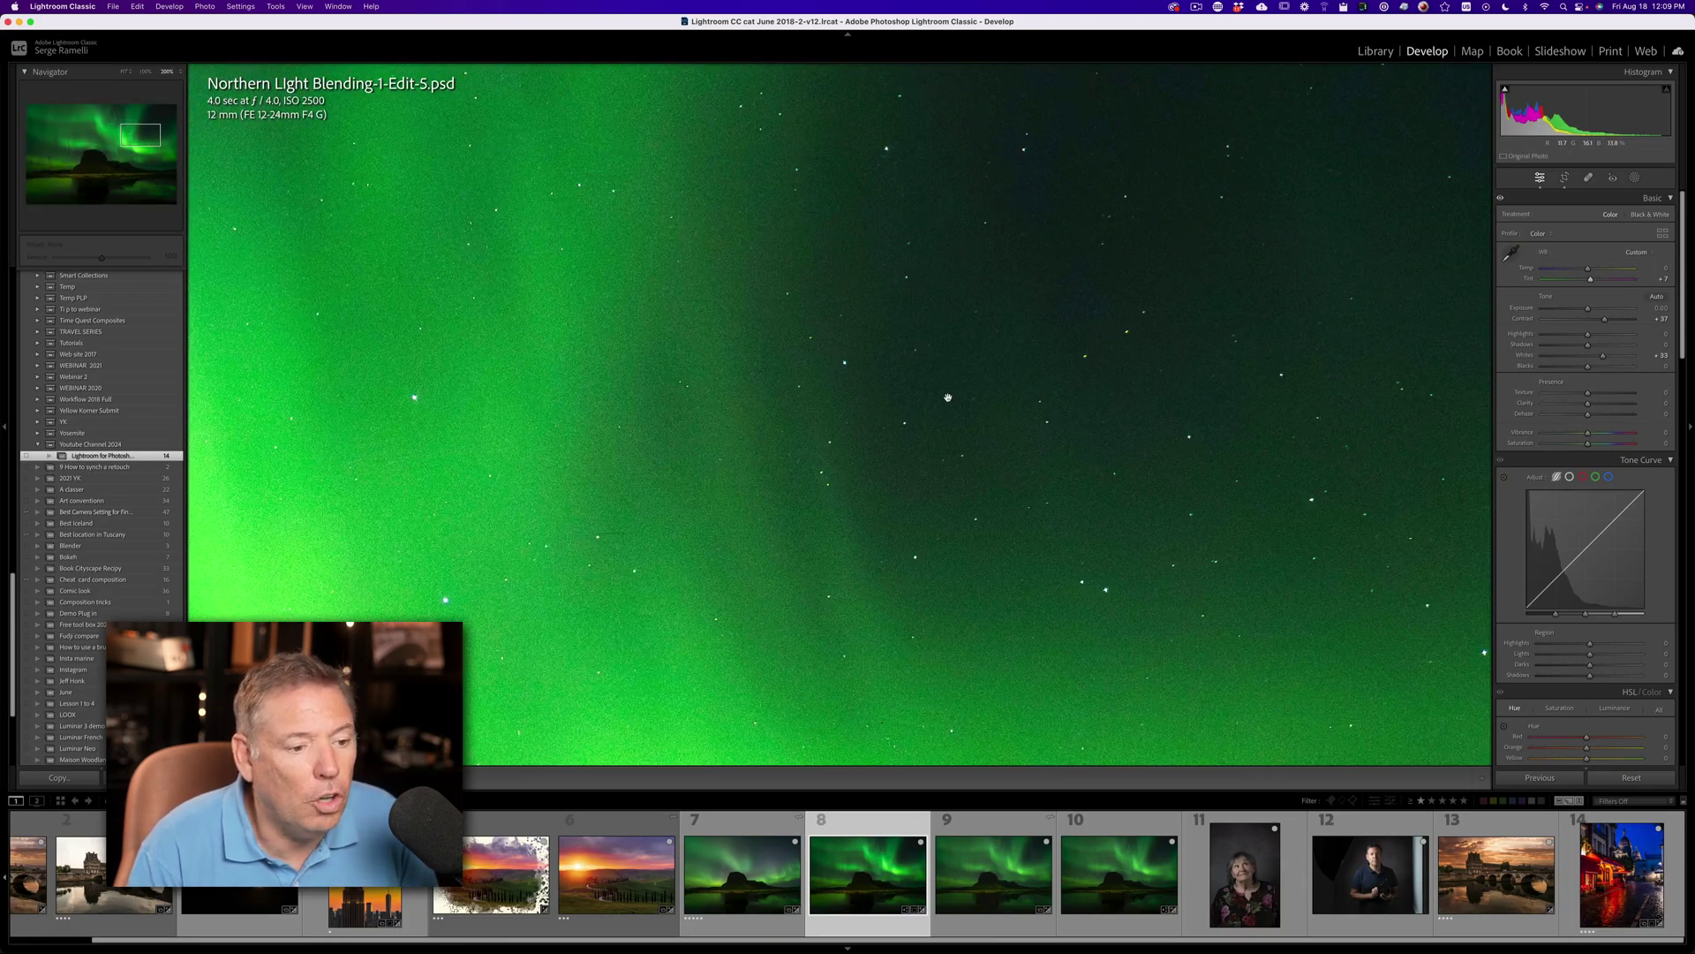
click(936, 457)
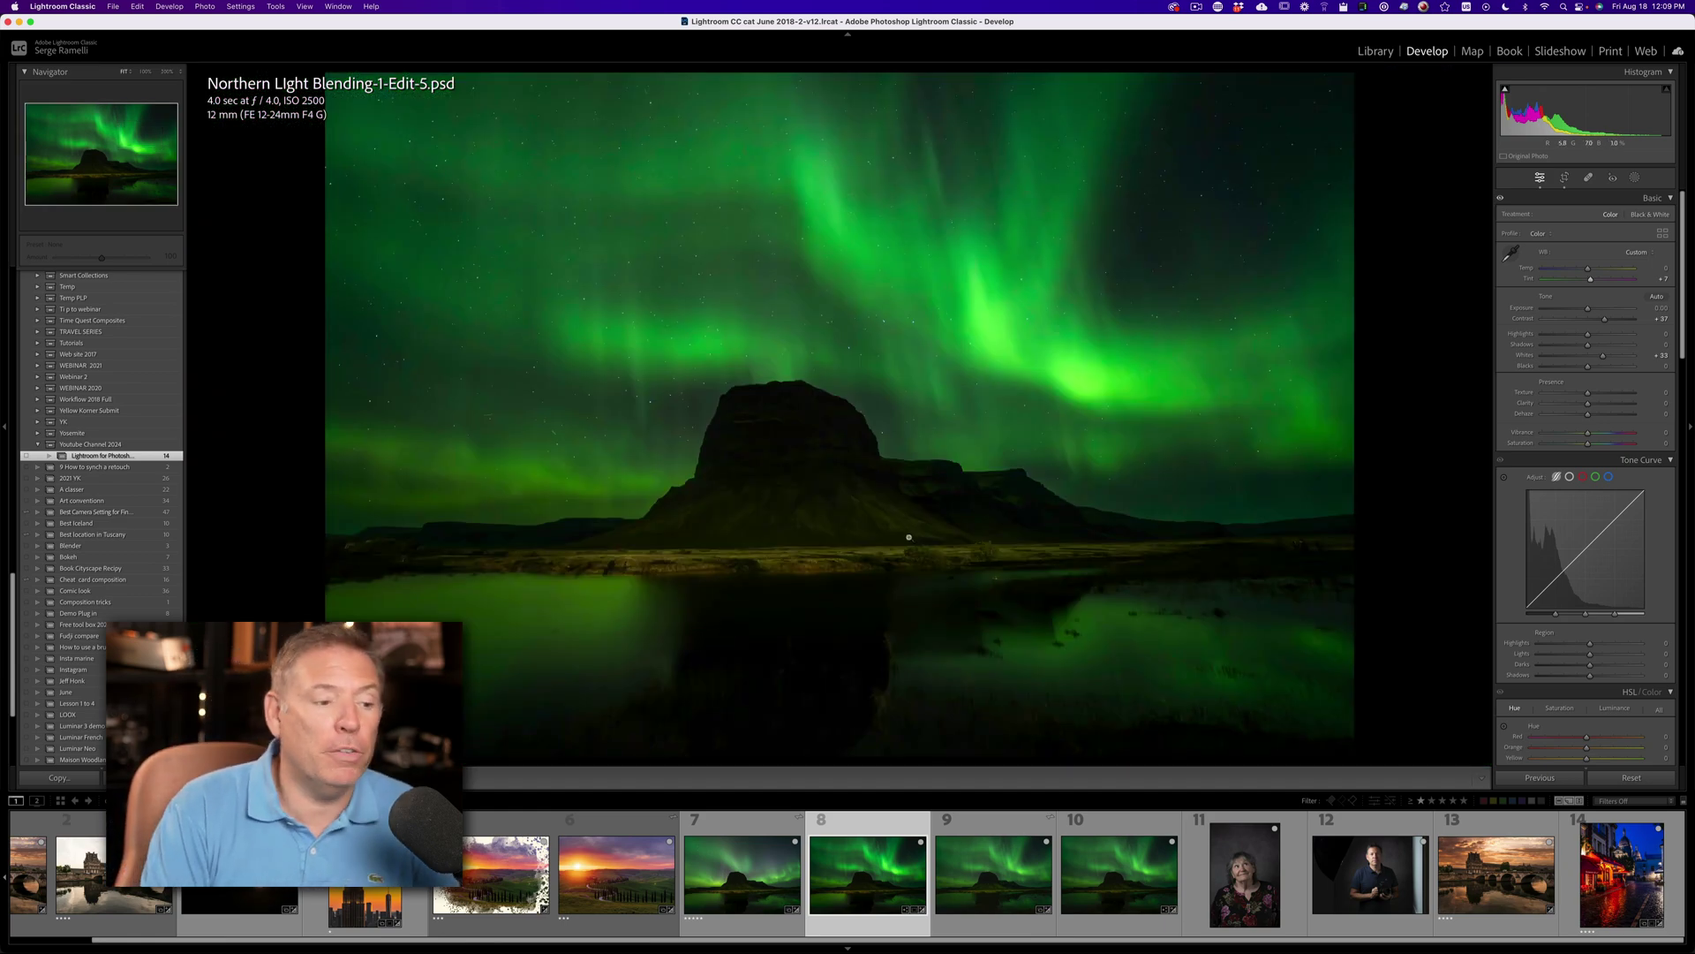
Step: Rotate the photo about half a degree in Crop & Straighten to level it
click(1565, 180)
drag(1439, 232, 1441, 240)
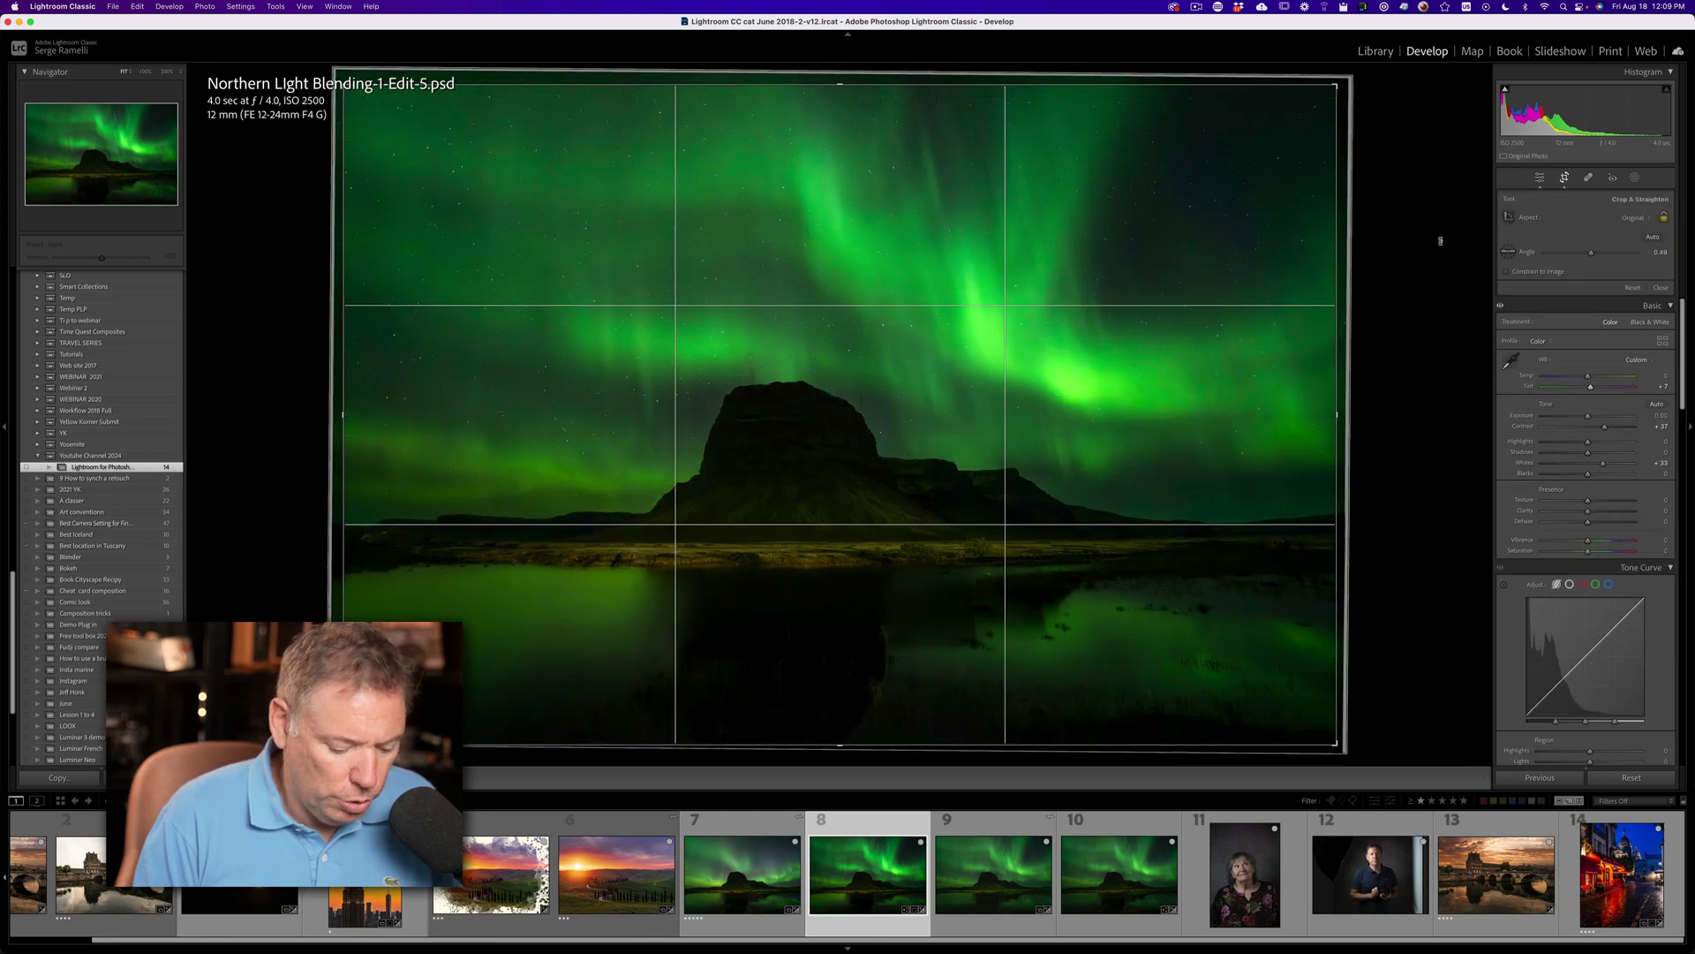